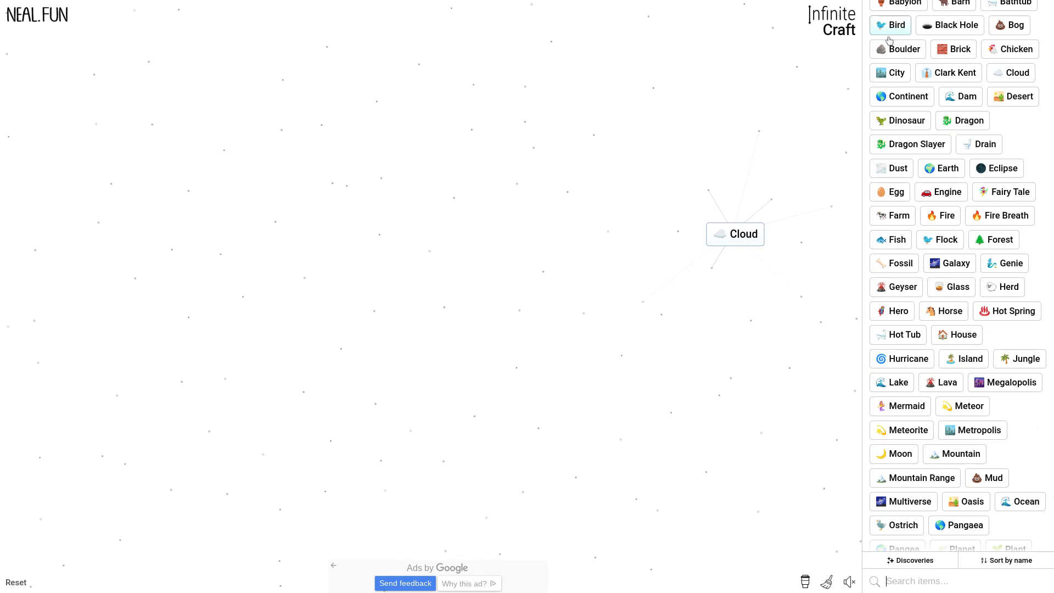
{"action": "scroll", "coordinate": [997, 208], "scroll_direction": "up", "scroll_amount": 1}
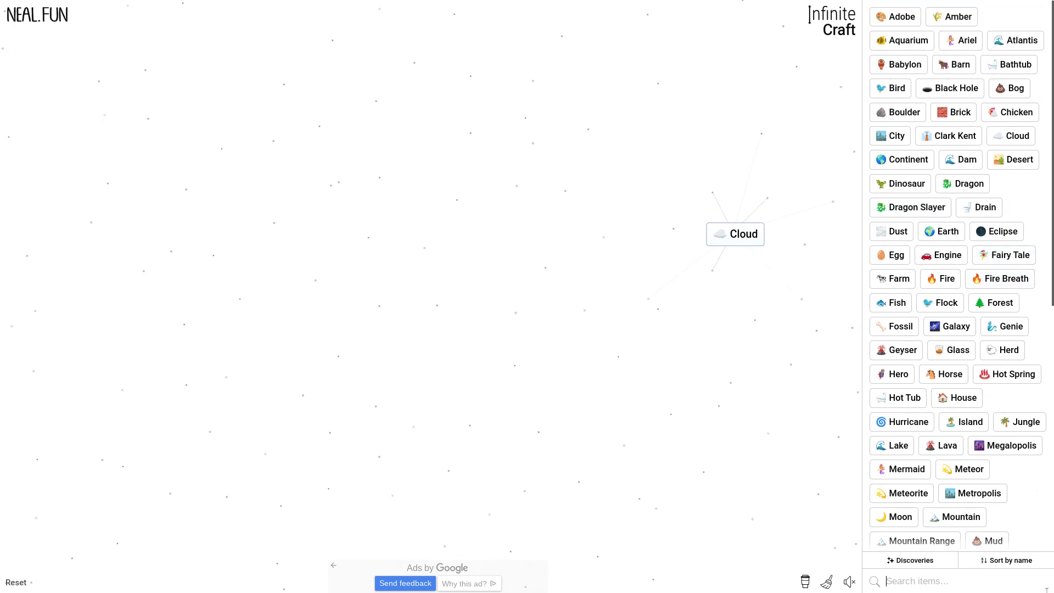
Cycle the item list's sort order until it reads 'Sort by time'.
{"action": "left_click", "coordinate": [1014, 560]}
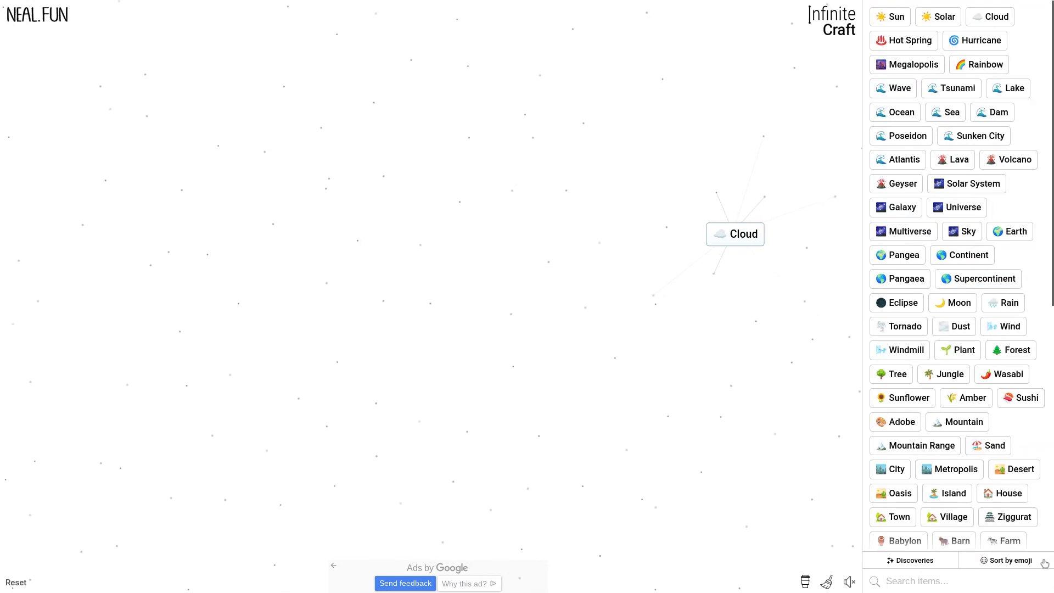
{"action": "left_click", "coordinate": [1045, 562]}
{"action": "left_click", "coordinate": [1048, 561]}
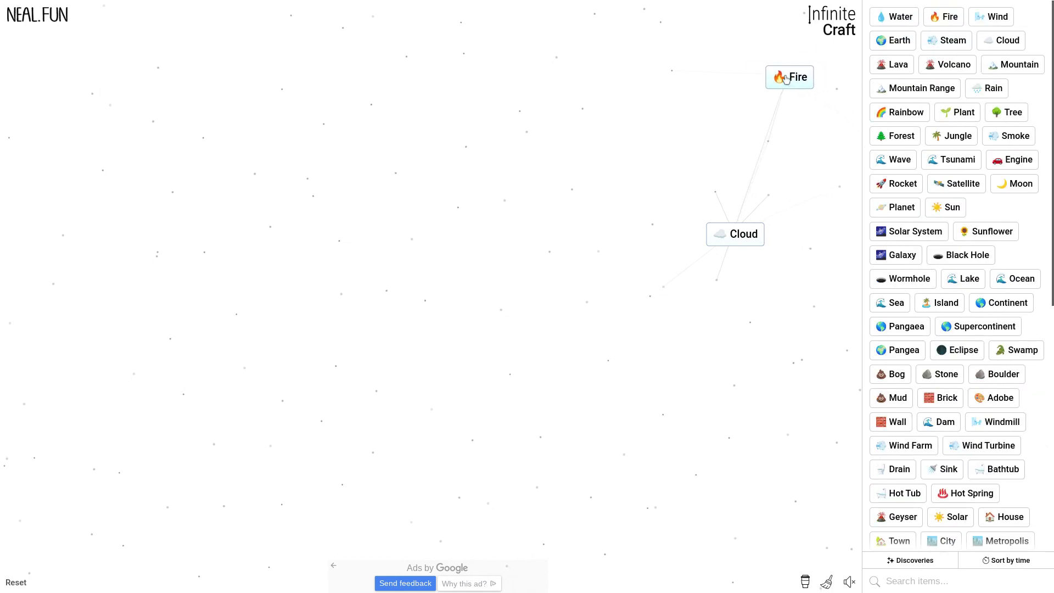
Craft Steam (Water+Fire) and Moon (Eclipse+Pangaea), discard Moon, and toggle the discoveries filter.
{"action": "left_click_drag", "start_coordinate": [948, 20], "coordinate": [775, 75]}
{"action": "left_click_drag", "start_coordinate": [894, 16], "coordinate": [777, 76]}
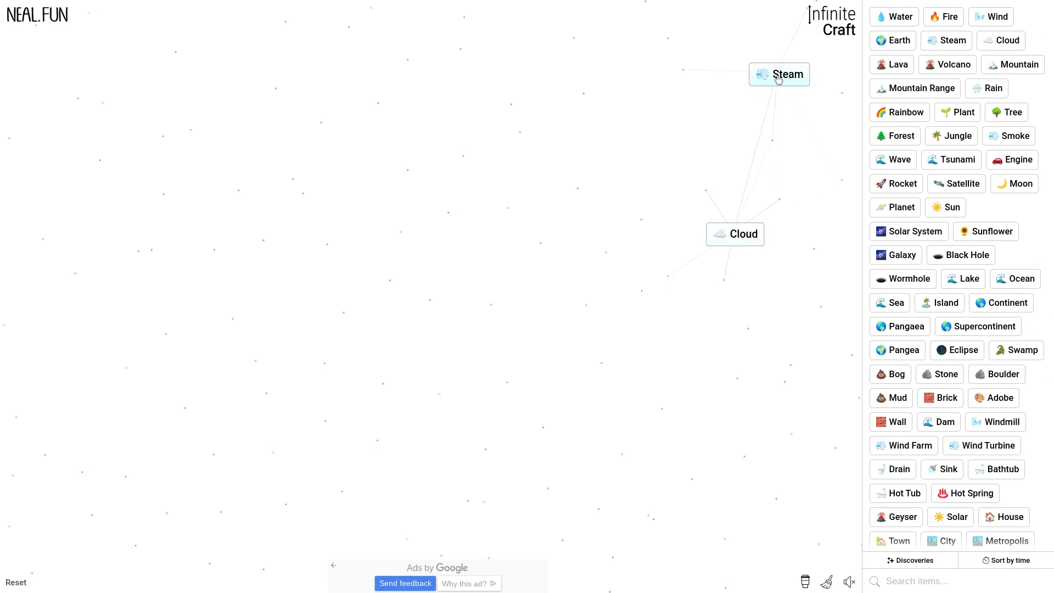
{"action": "left_click_drag", "start_coordinate": [784, 75], "coordinate": [981, 148]}
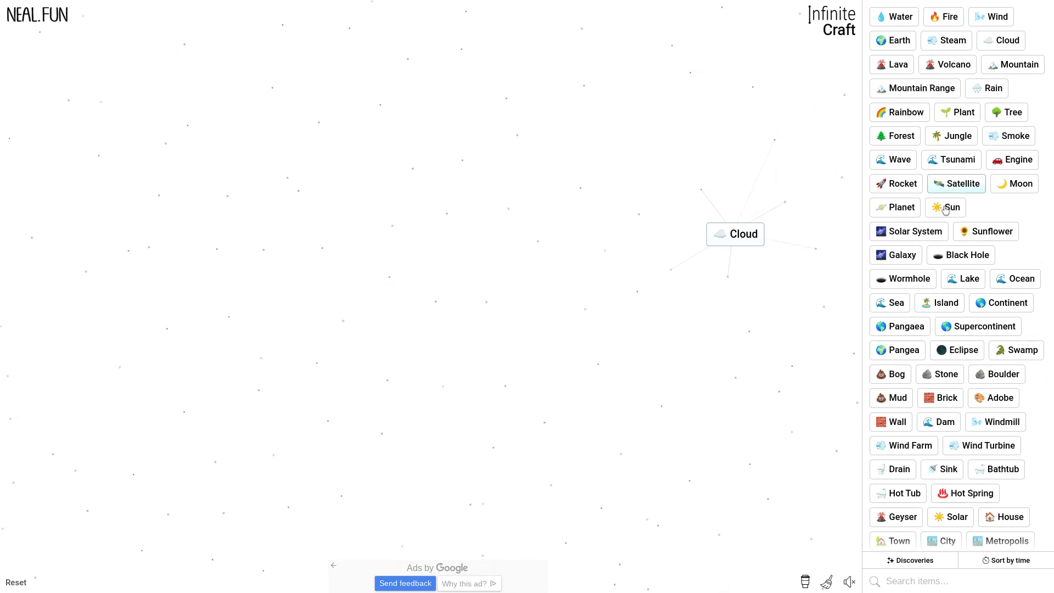
{"action": "scroll", "coordinate": [942, 240], "scroll_direction": "down", "scroll_amount": 1}
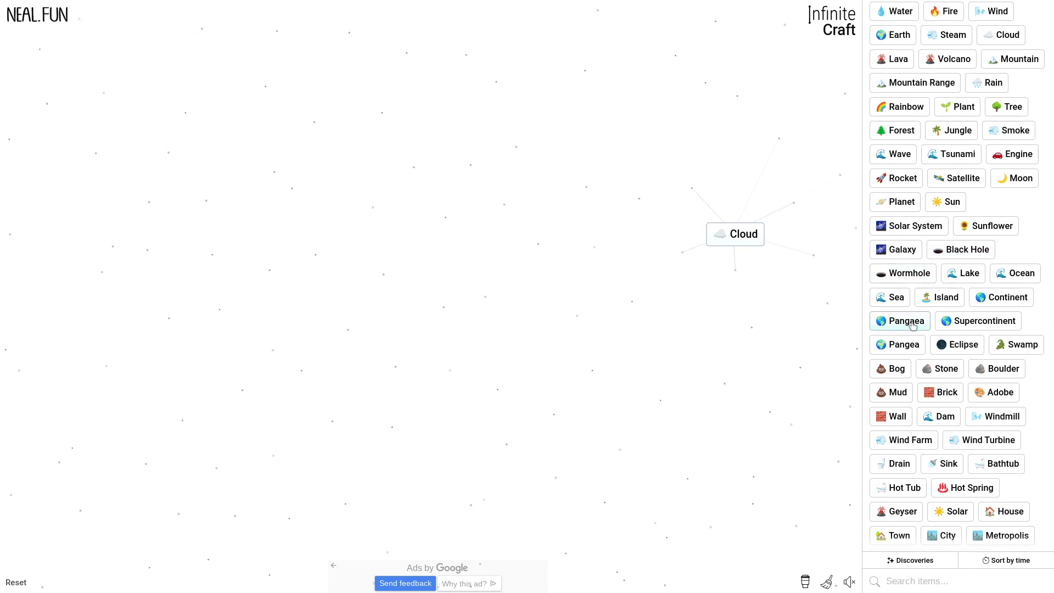
{"action": "left_click_drag", "start_coordinate": [914, 323], "coordinate": [720, 304]}
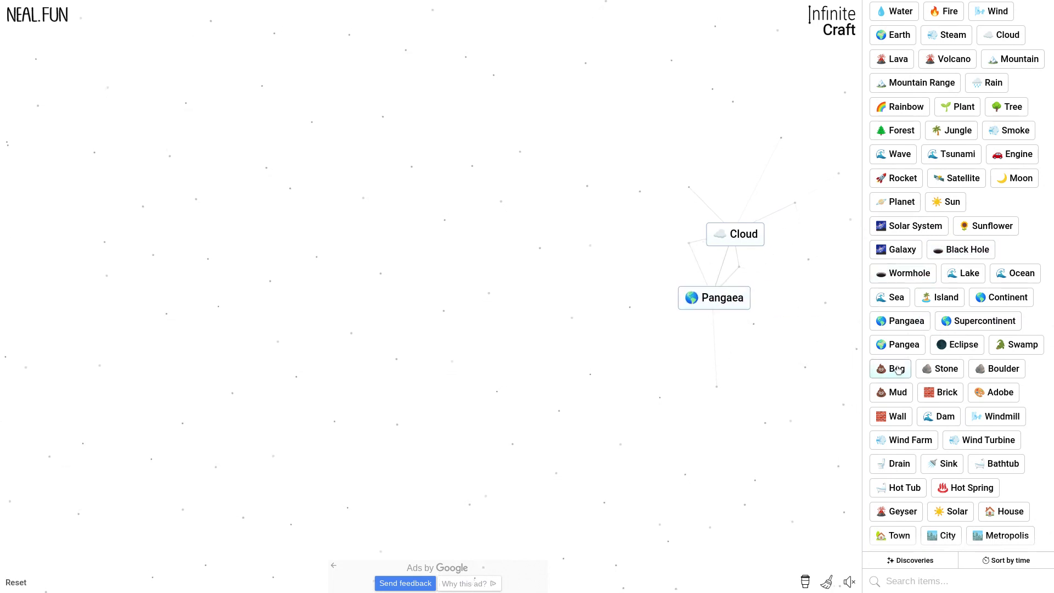
{"action": "left_click_drag", "start_coordinate": [940, 351], "coordinate": [758, 301]}
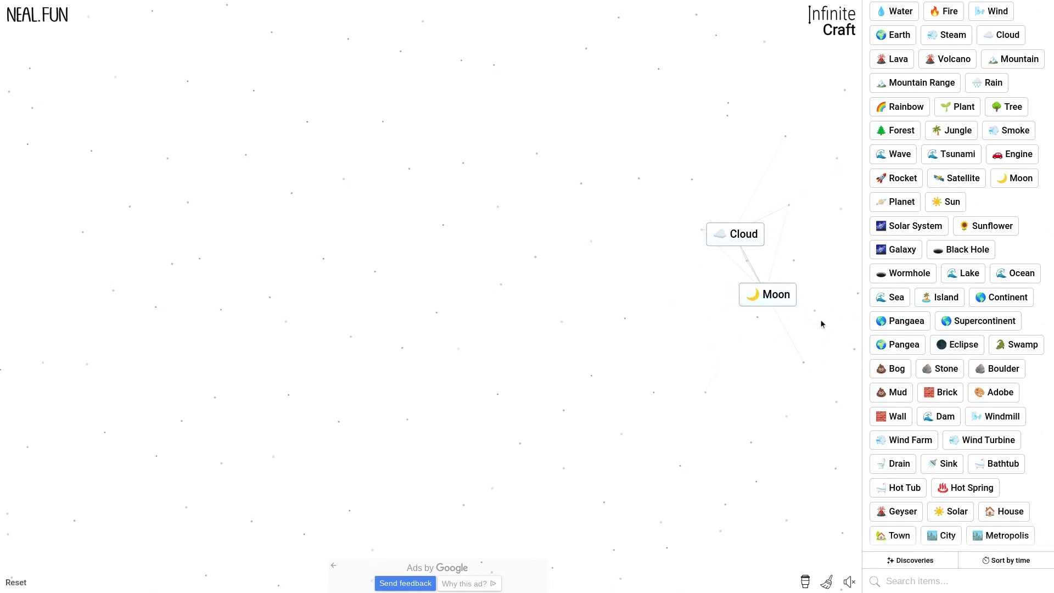
{"action": "left_click_drag", "start_coordinate": [746, 307], "coordinate": [1014, 417]}
{"action": "scroll", "coordinate": [1012, 445], "scroll_direction": "down", "scroll_amount": 7}
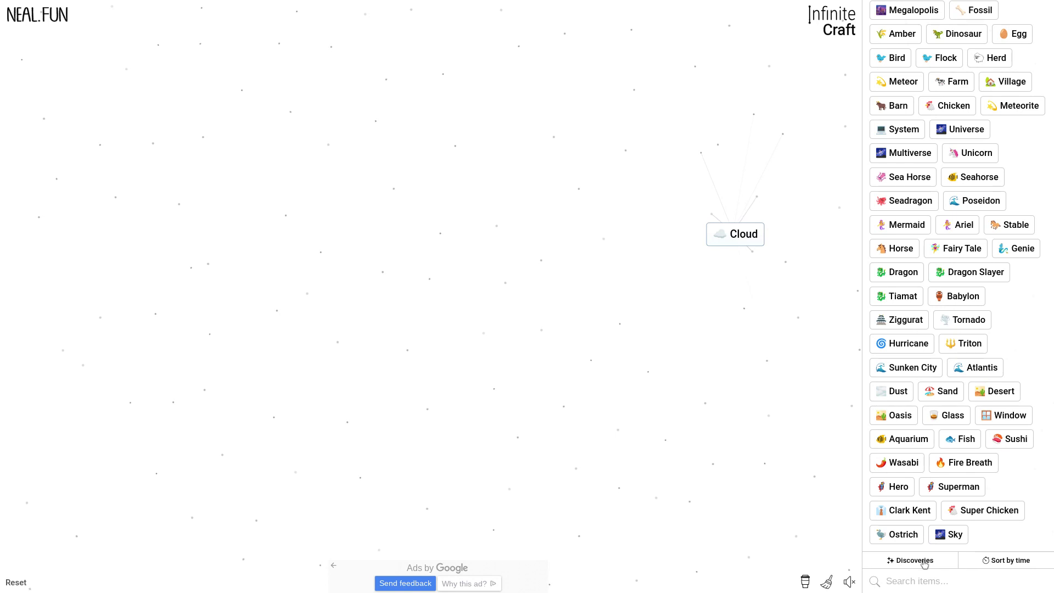
{"action": "left_click", "coordinate": [925, 562]}
{"action": "left_click", "coordinate": [926, 562]}
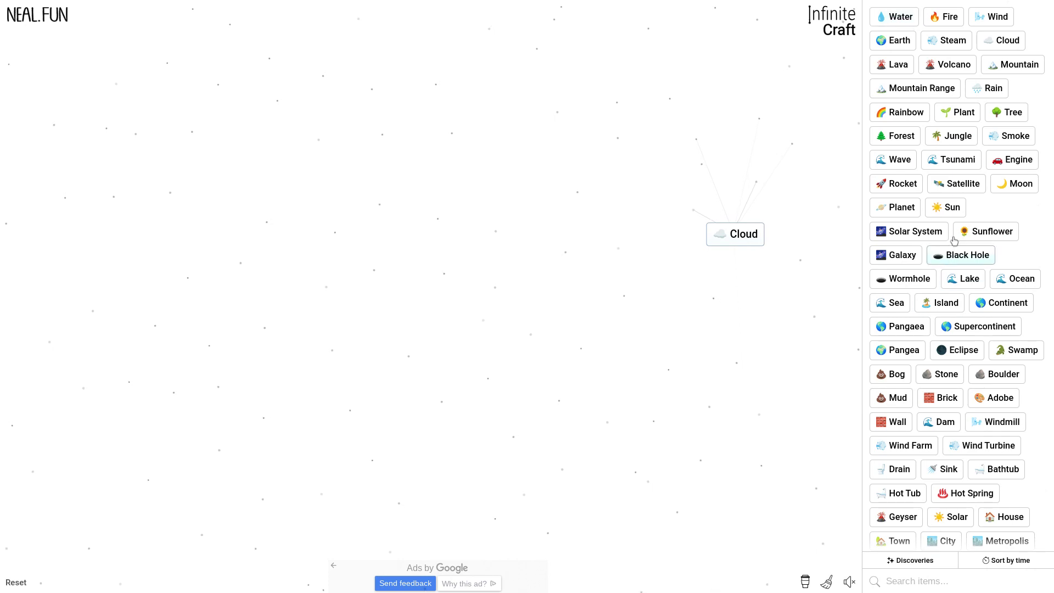
{"action": "scroll", "coordinate": [939, 405], "scroll_direction": "down", "scroll_amount": 6}
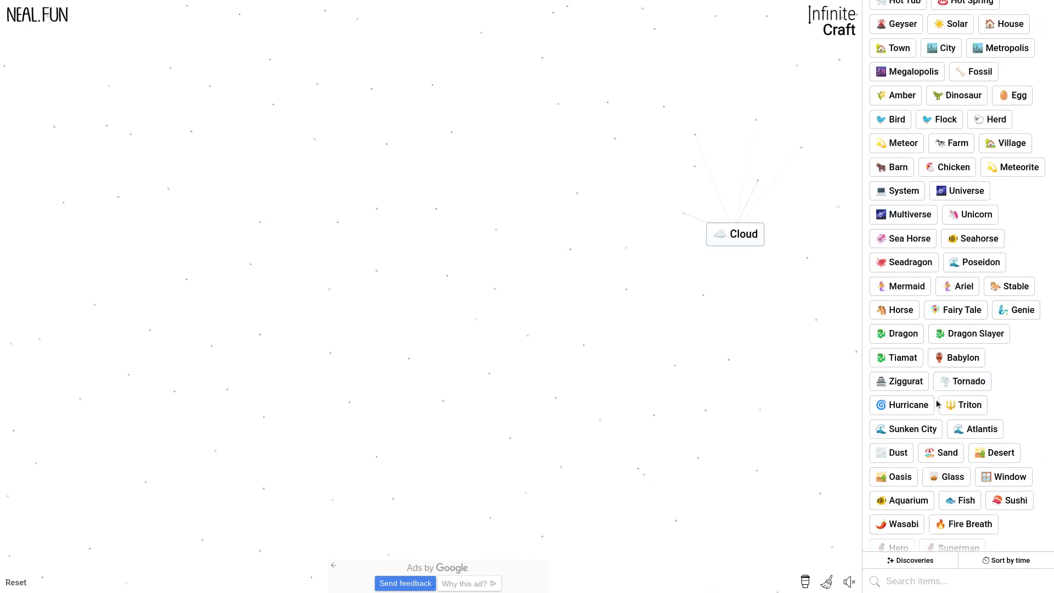
{"action": "scroll", "coordinate": [950, 414], "scroll_direction": "down", "scroll_amount": 1}
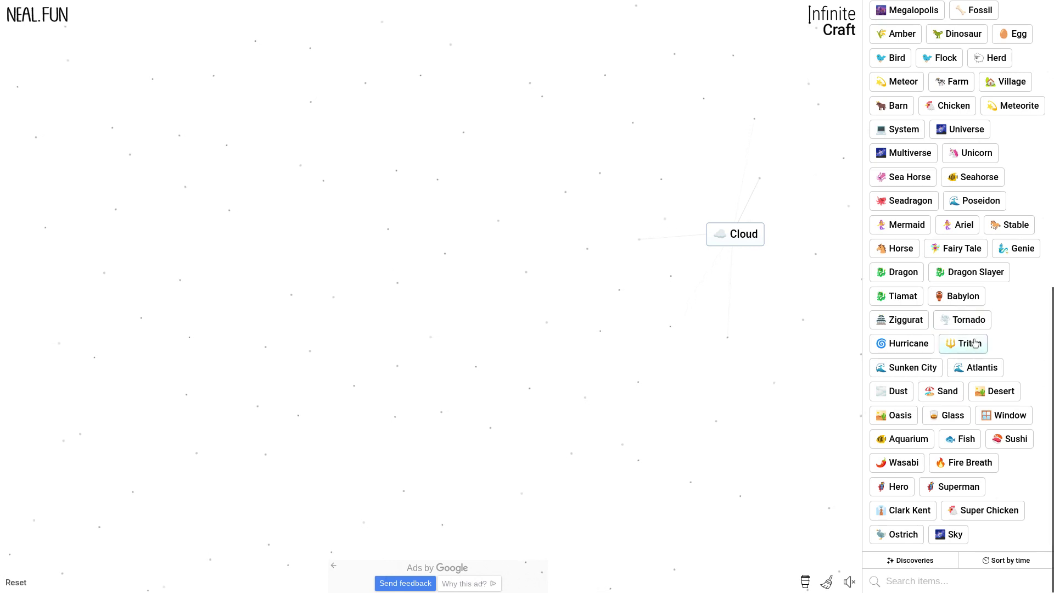
{"action": "left_click_drag", "start_coordinate": [906, 320], "coordinate": [731, 315]}
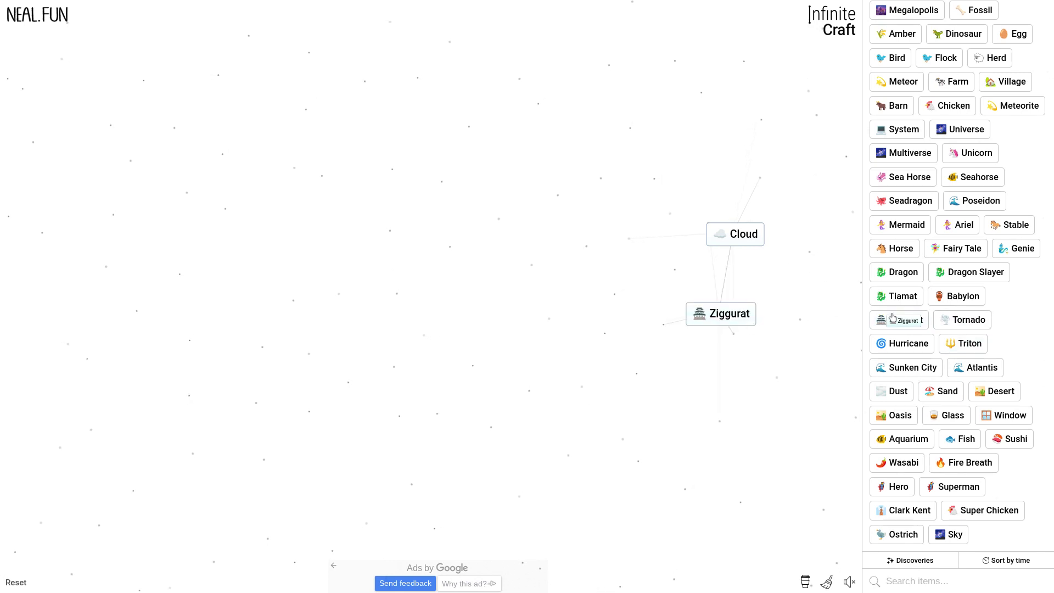
Merge Ziggurats into Pyramid, then combine Pyramid, Sphinx, Fire Breath, Hero and Ostrich to reach Oedipus.
{"action": "left_click_drag", "start_coordinate": [906, 320], "coordinate": [733, 317]}
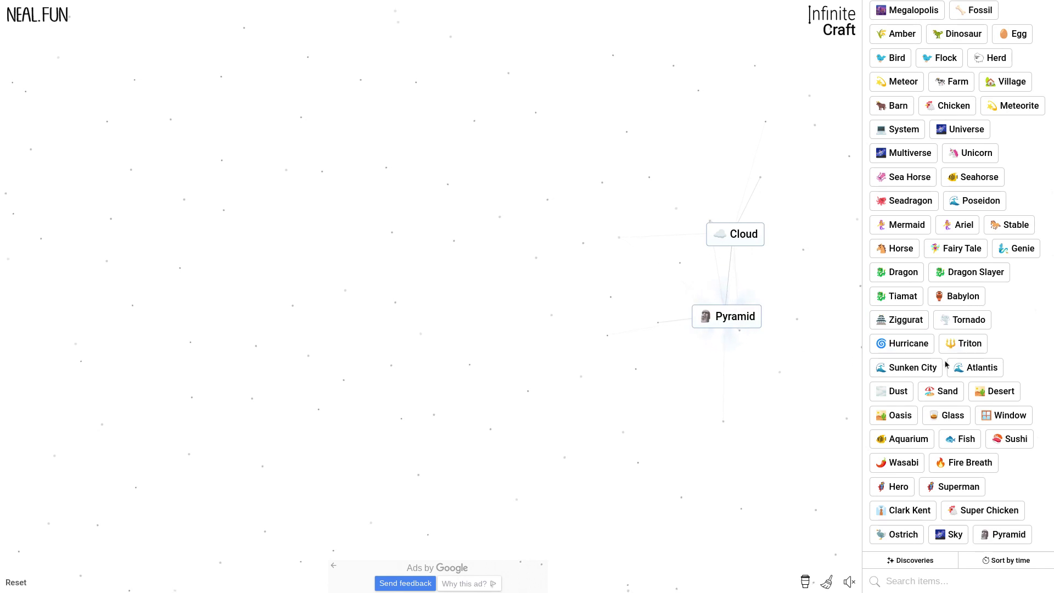
{"action": "mouse_move", "coordinate": [1006, 534]}
{"action": "left_mouse_down"}
{"action": "mouse_move", "coordinate": [690, 281]}
{"action": "mouse_move", "coordinate": [746, 339]}
{"action": "left_mouse_up"}
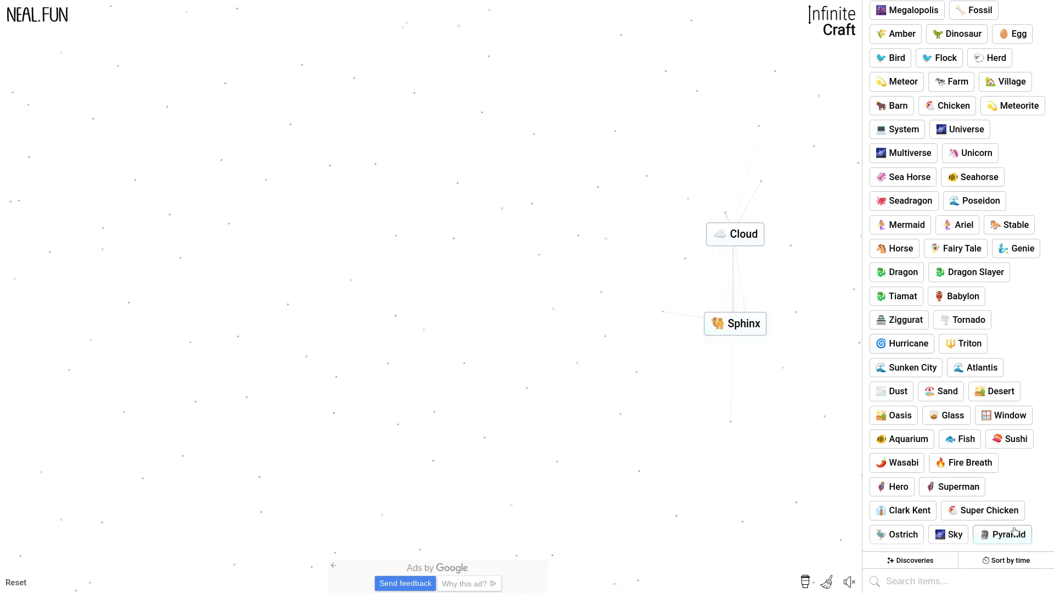
{"action": "left_click_drag", "start_coordinate": [920, 535], "coordinate": [717, 341]}
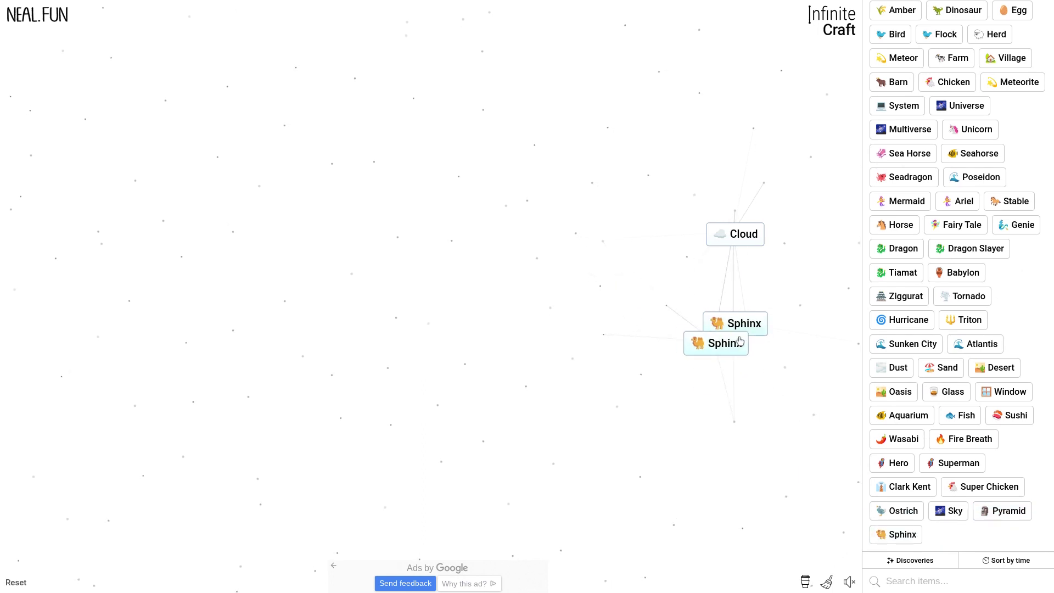
{"action": "left_click_drag", "start_coordinate": [942, 443], "coordinate": [737, 330]}
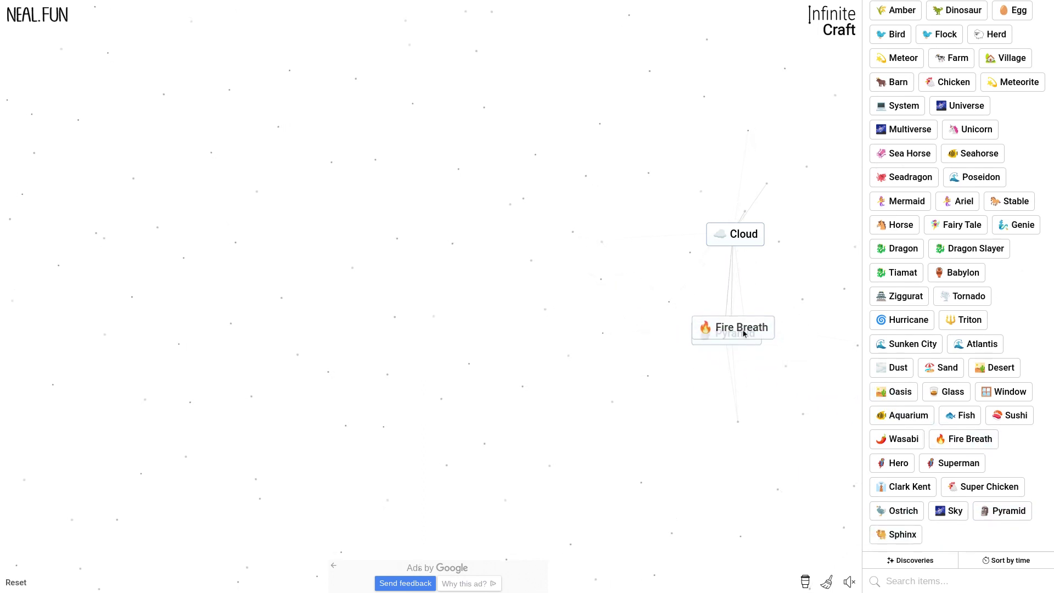
{"action": "left_click_drag", "start_coordinate": [899, 463], "coordinate": [728, 347]}
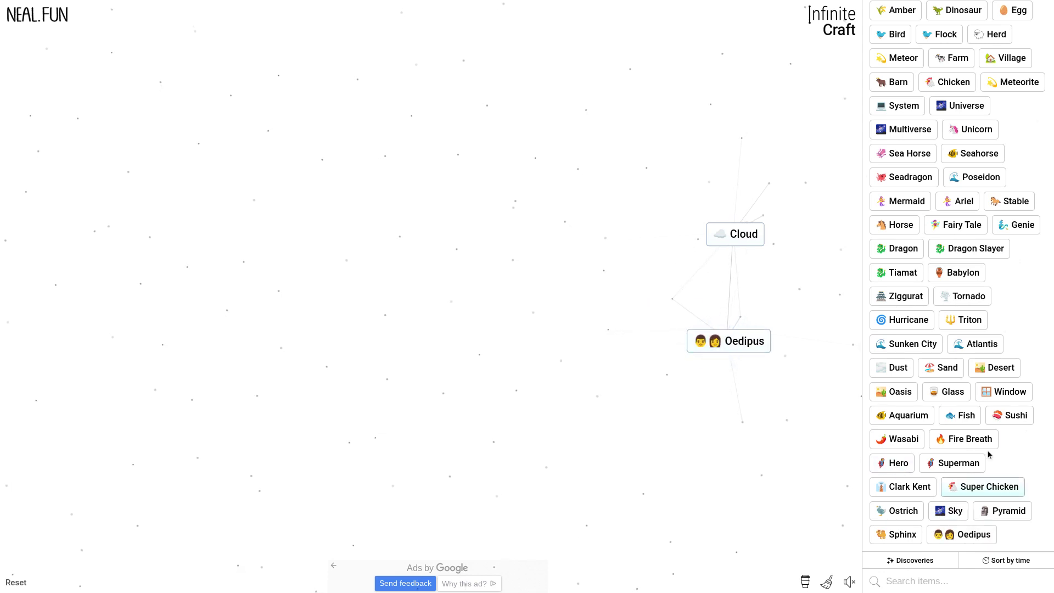
{"action": "left_click_drag", "start_coordinate": [970, 534], "coordinate": [724, 328]}
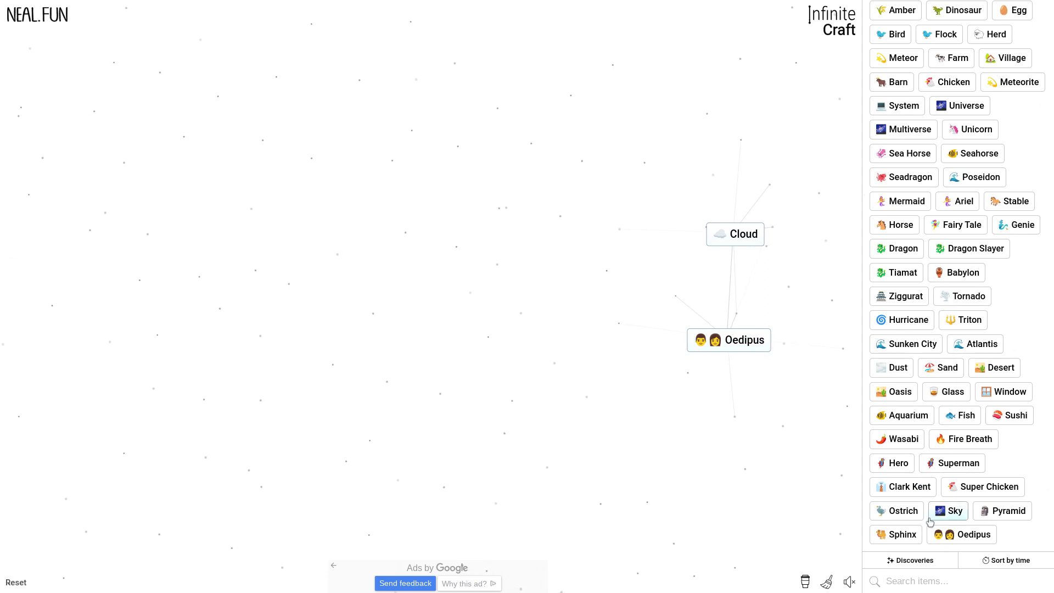
{"action": "left_click_drag", "start_coordinate": [898, 511], "coordinate": [759, 351]}
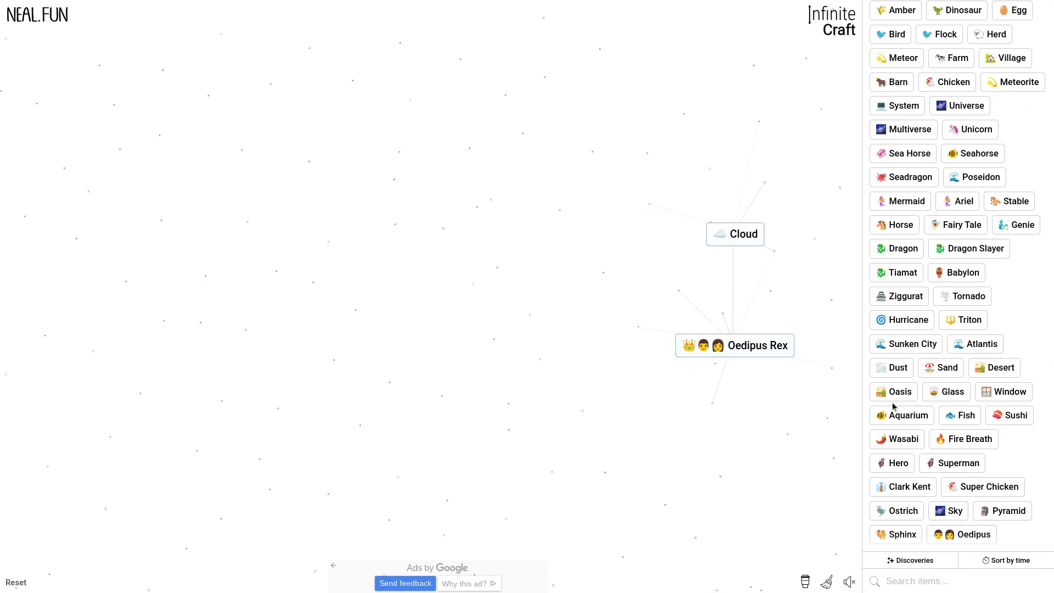
Chain Aquarium, Oasis, Dust, Sunken City, Wasabi and Clark Kent onto the tile to reach Superman.
{"action": "left_click_drag", "start_coordinate": [924, 417], "coordinate": [808, 343]}
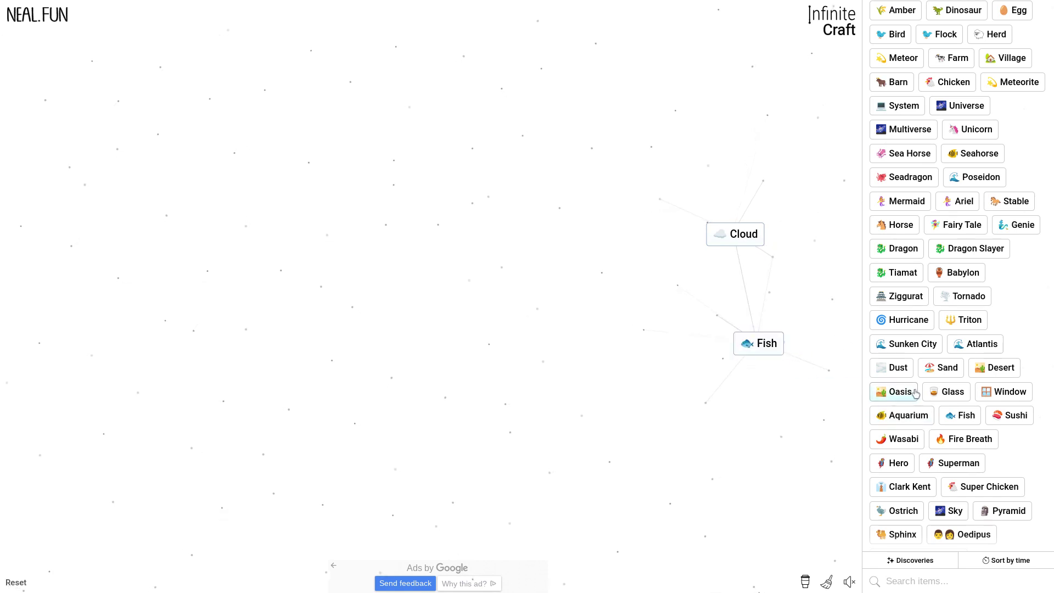
{"action": "left_click_drag", "start_coordinate": [911, 393], "coordinate": [827, 347]}
{"action": "left_click_drag", "start_coordinate": [895, 368], "coordinate": [750, 348]}
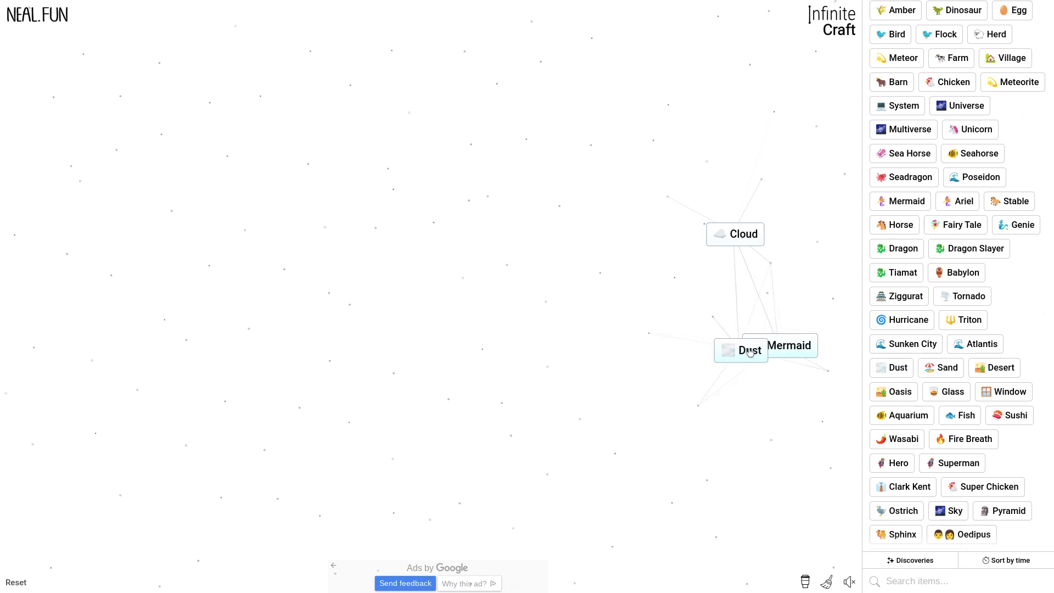
{"action": "left_click_drag", "start_coordinate": [898, 344], "coordinate": [760, 345]}
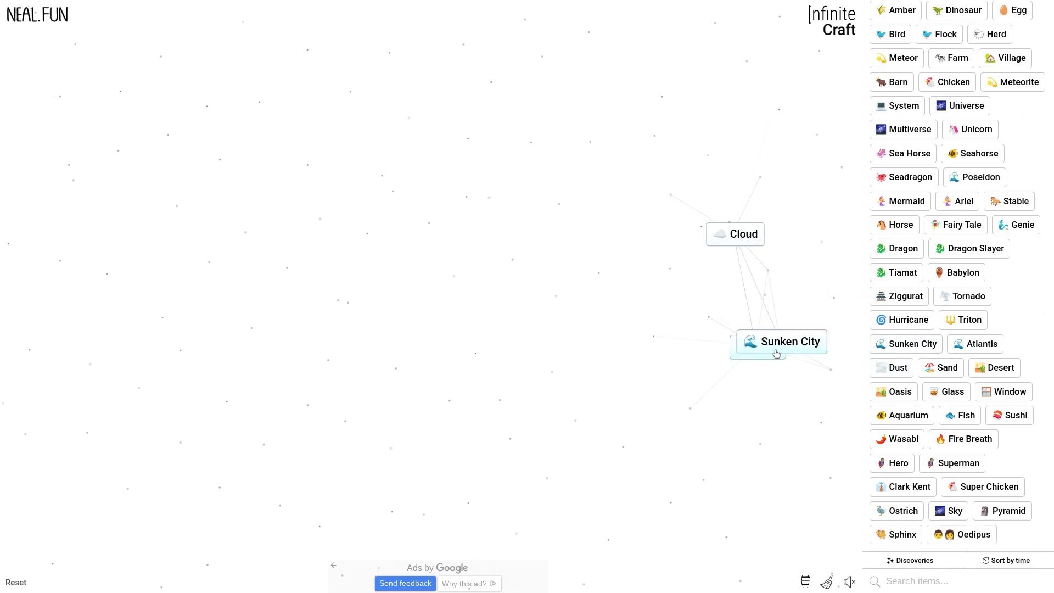
{"action": "left_click_drag", "start_coordinate": [899, 439], "coordinate": [770, 346]}
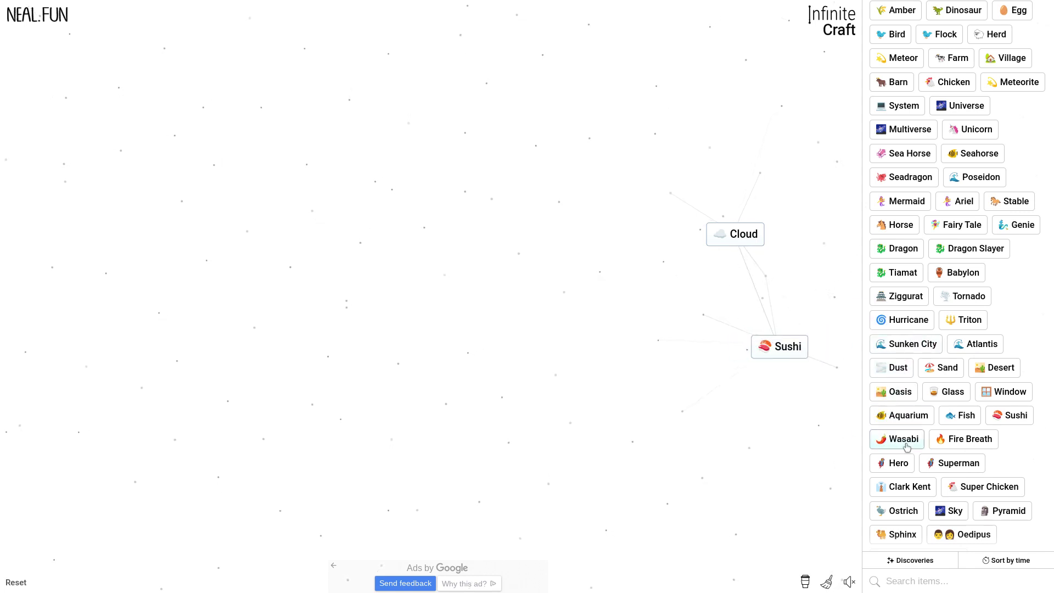
{"action": "mouse_move", "coordinate": [898, 486]}
{"action": "left_mouse_down"}
{"action": "mouse_move", "coordinate": [853, 459]}
{"action": "mouse_move", "coordinate": [766, 367]}
{"action": "left_mouse_up"}
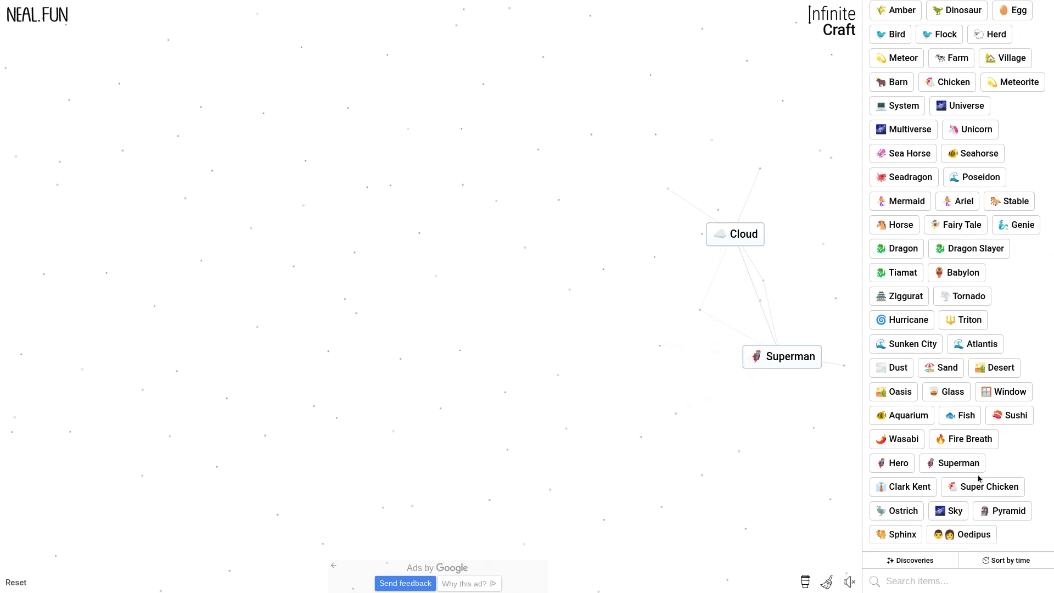
Make Kryptonite from Window and Superman, try Dragon on it, discard the extra Superman, place Chicken.
{"action": "left_click_drag", "start_coordinate": [968, 467], "coordinate": [842, 375]}
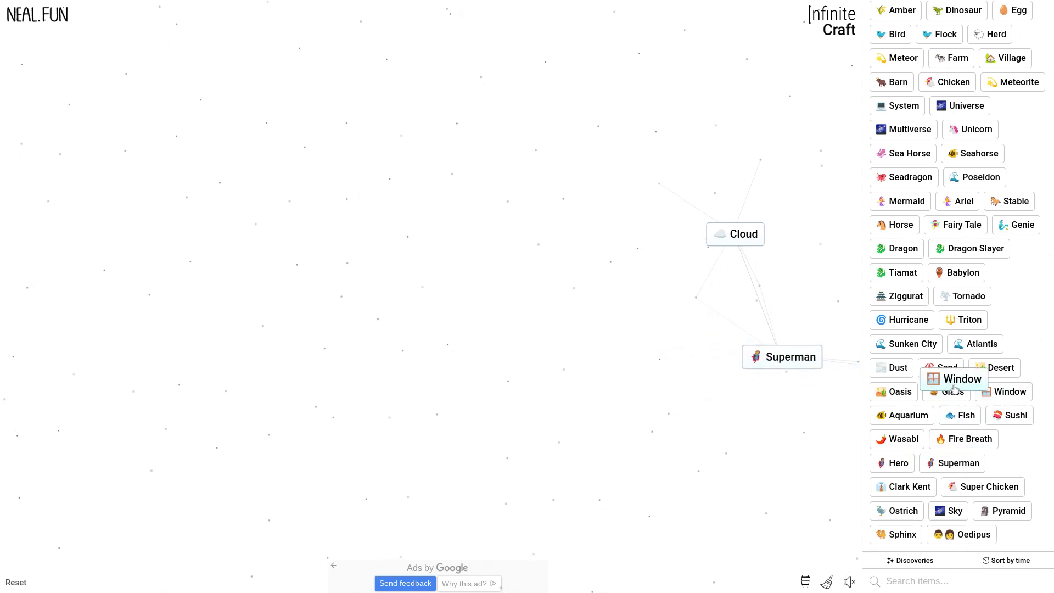
{"action": "left_click_drag", "start_coordinate": [997, 393], "coordinate": [795, 369]}
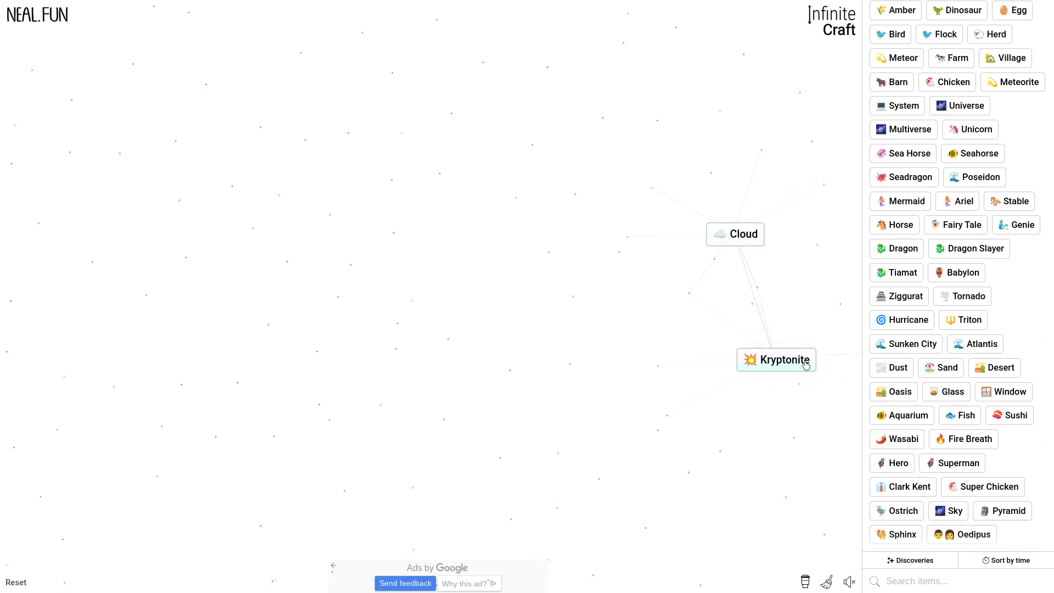
{"action": "left_click_drag", "start_coordinate": [899, 248], "coordinate": [791, 357]}
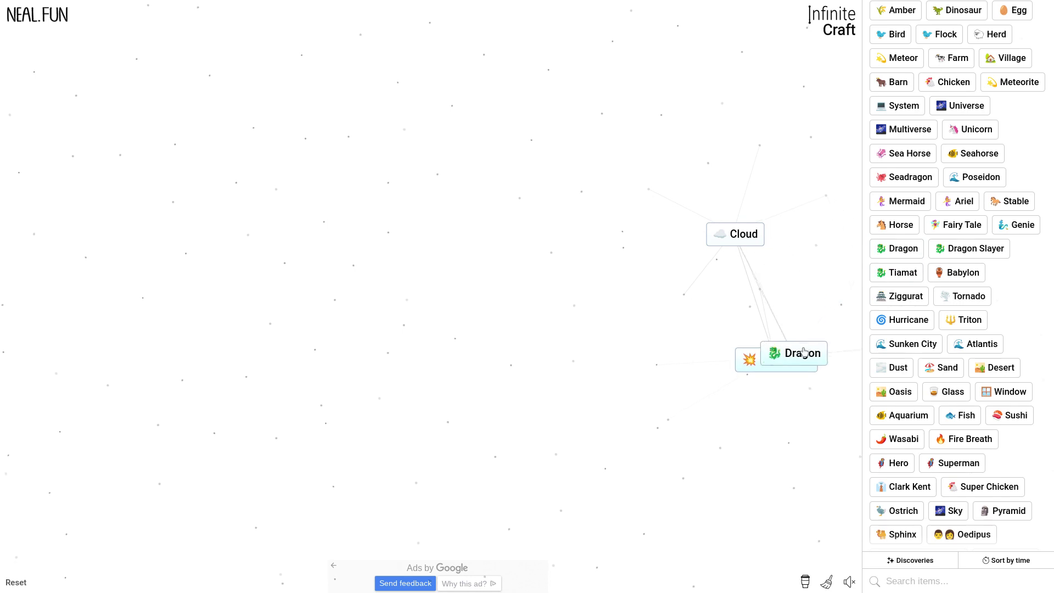
{"action": "scroll", "coordinate": [948, 503], "scroll_direction": "down", "scroll_amount": 1}
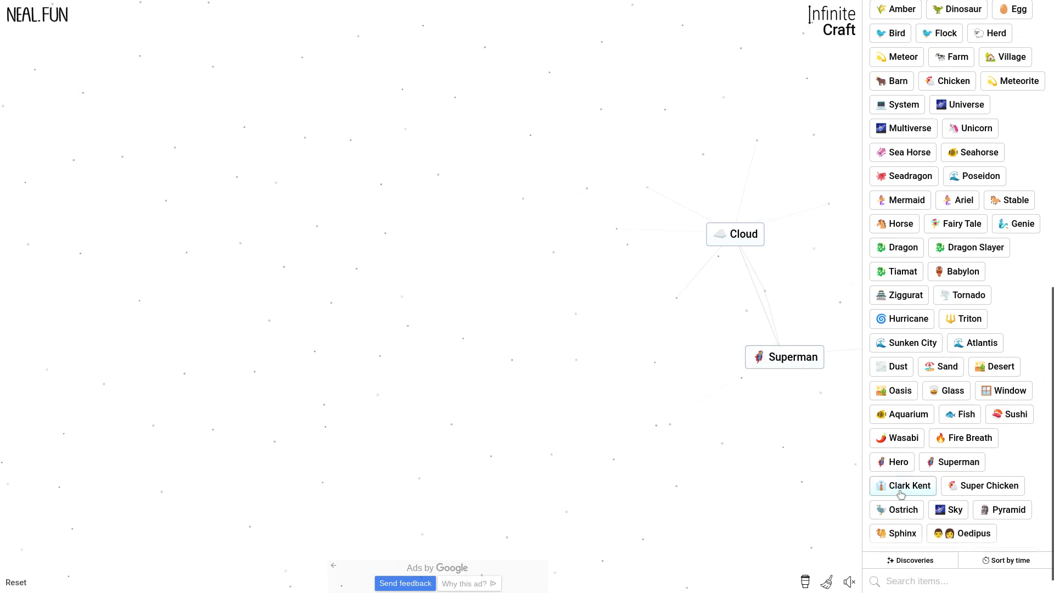
{"action": "left_click_drag", "start_coordinate": [989, 534], "coordinate": [696, 357]}
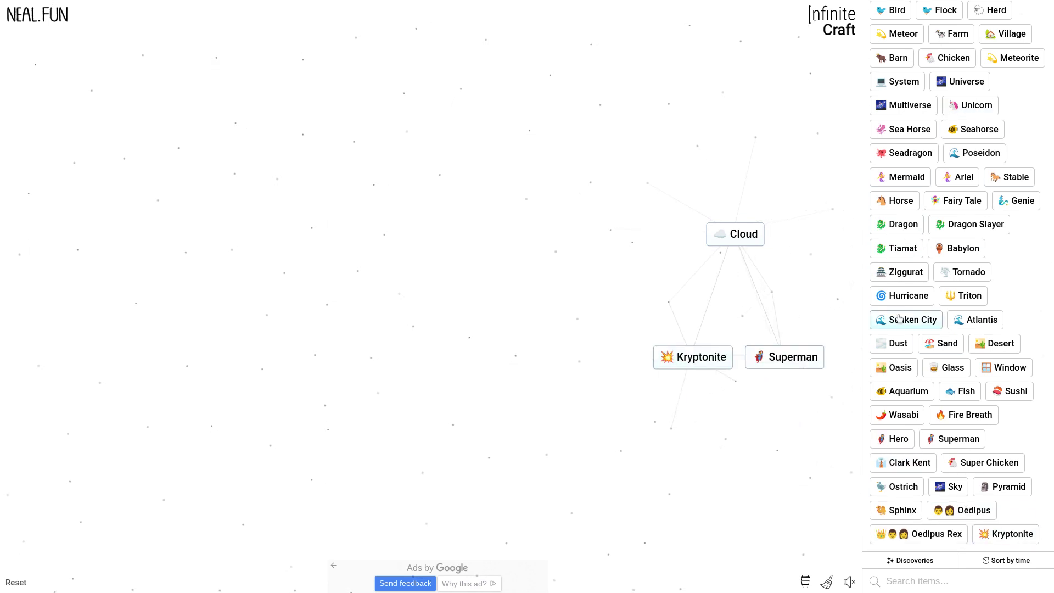
{"action": "scroll", "coordinate": [955, 293], "scroll_direction": "up", "scroll_amount": 3}
{"action": "left_click_drag", "start_coordinate": [960, 328], "coordinate": [736, 379]}
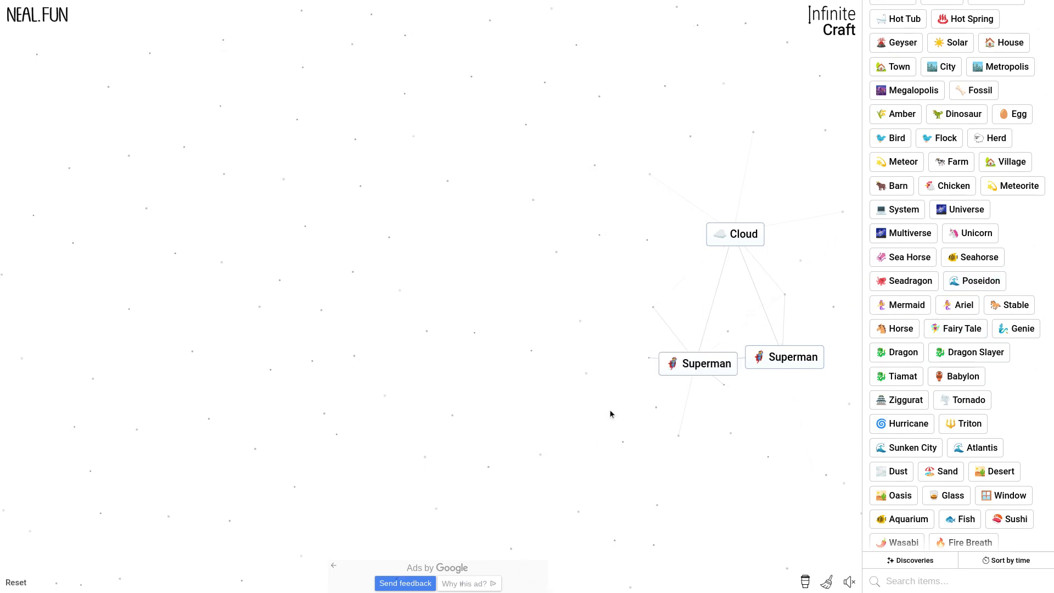
{"action": "left_click_drag", "start_coordinate": [710, 375], "coordinate": [878, 276]}
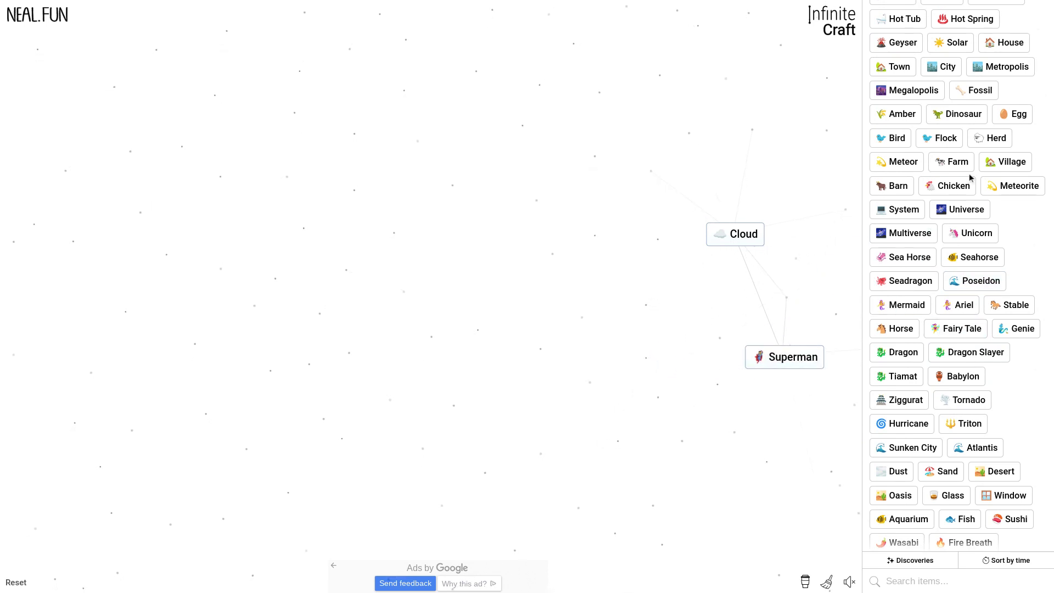
{"action": "left_click_drag", "start_coordinate": [971, 179], "coordinate": [740, 151]}
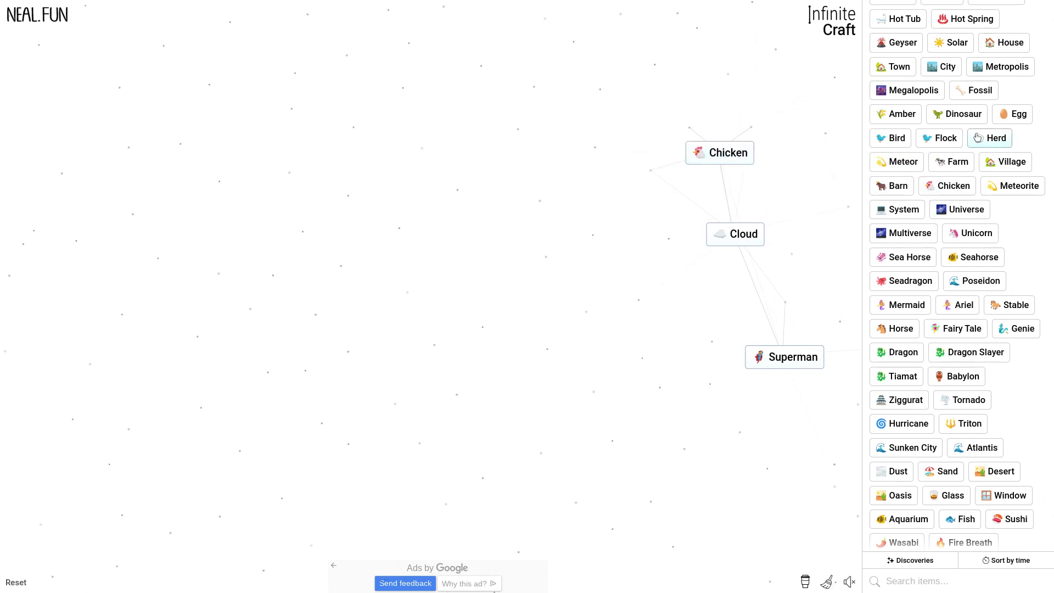
{"action": "scroll", "coordinate": [978, 138], "scroll_direction": "up", "scroll_amount": 6}
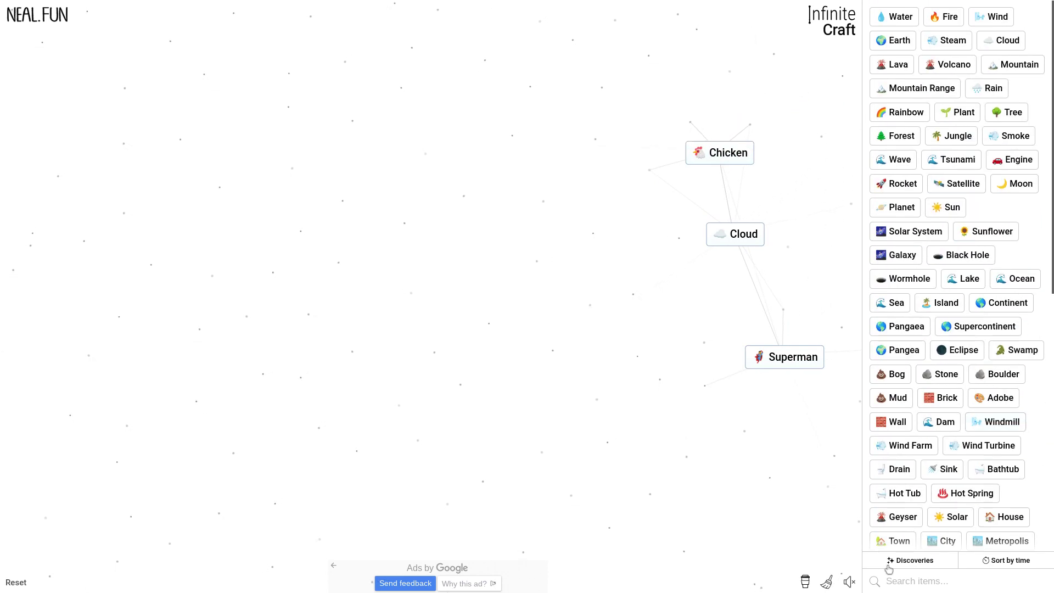
Sort the list alphabetically, craft Supercar from Engine and Superman, then Batmobile with Hero.
{"action": "left_click", "coordinate": [986, 562]}
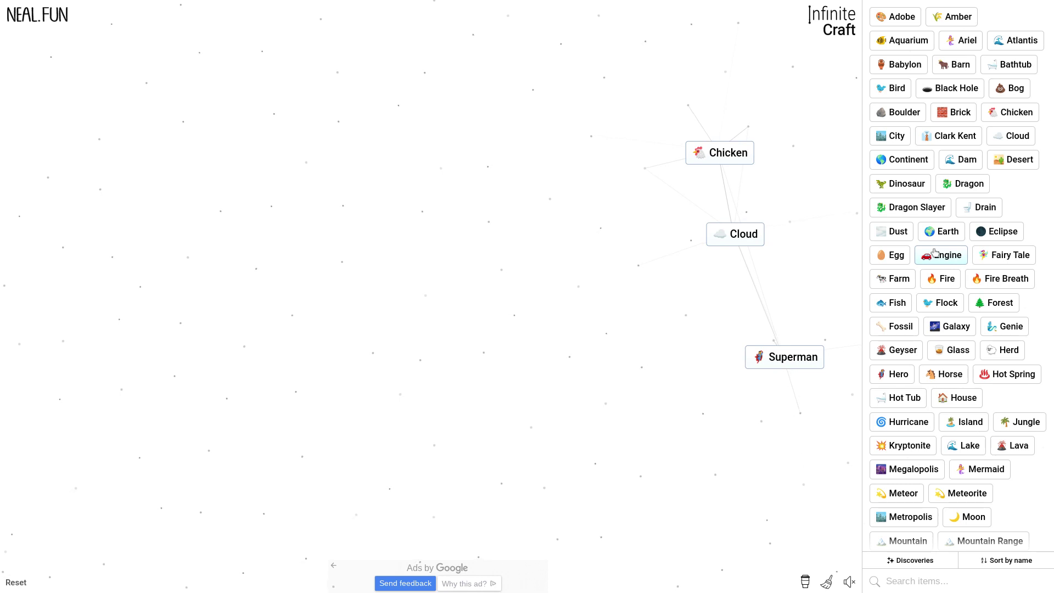
{"action": "left_click_drag", "start_coordinate": [933, 254], "coordinate": [933, 255]}
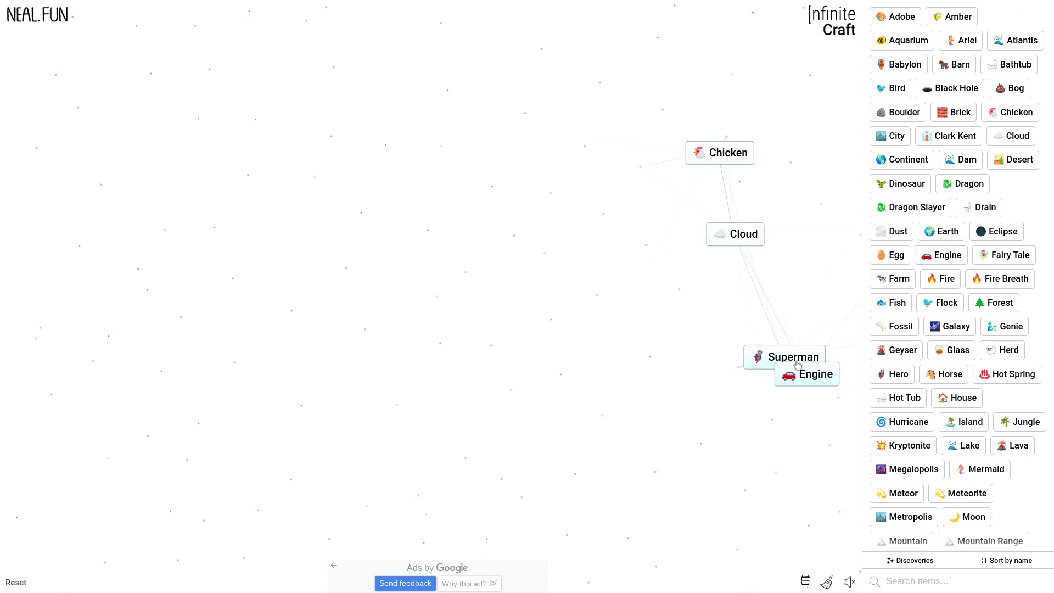
{"action": "left_click_drag", "start_coordinate": [936, 251], "coordinate": [808, 362]}
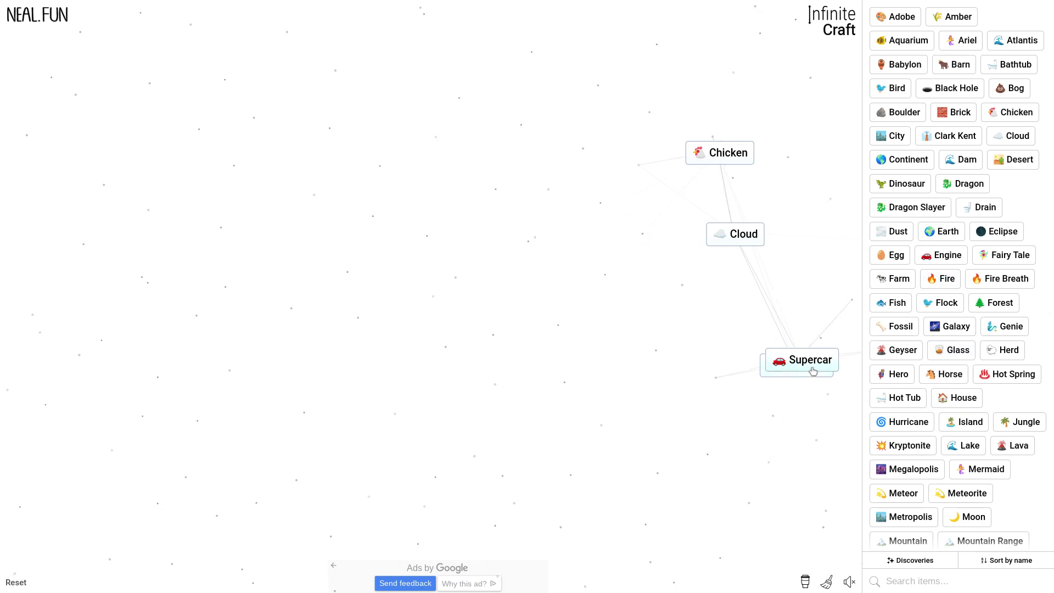
{"action": "left_click_drag", "start_coordinate": [805, 377], "coordinate": [781, 347]}
{"action": "mouse_move", "coordinate": [898, 375]}
{"action": "left_mouse_down"}
{"action": "mouse_move", "coordinate": [692, 306]}
{"action": "mouse_move", "coordinate": [746, 351]}
{"action": "left_mouse_up"}
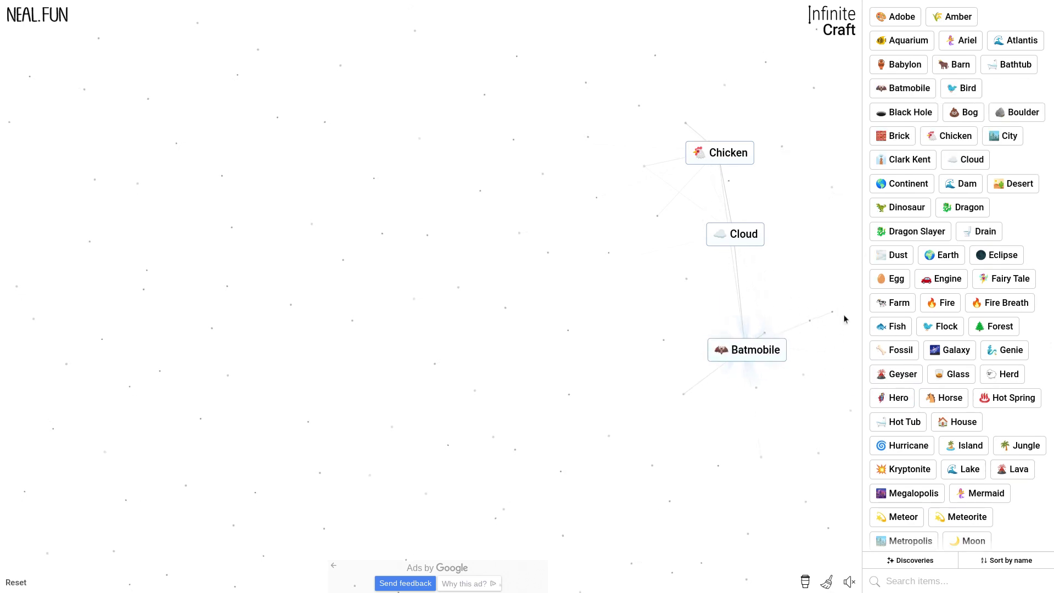
{"action": "scroll", "coordinate": [906, 346], "scroll_direction": "down", "scroll_amount": 3}
{"action": "scroll", "coordinate": [957, 477], "scroll_direction": "down", "scroll_amount": 5}
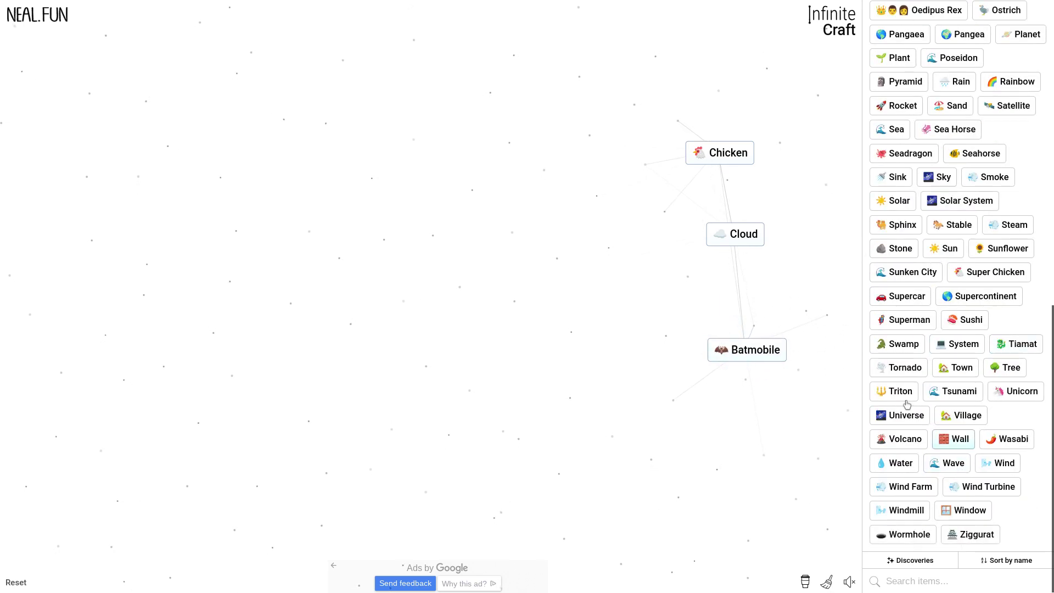
Craft Batman and Justice League with Superman, then add Seadragon and Window to the results.
{"action": "left_click_drag", "start_coordinate": [927, 317], "coordinate": [798, 354]}
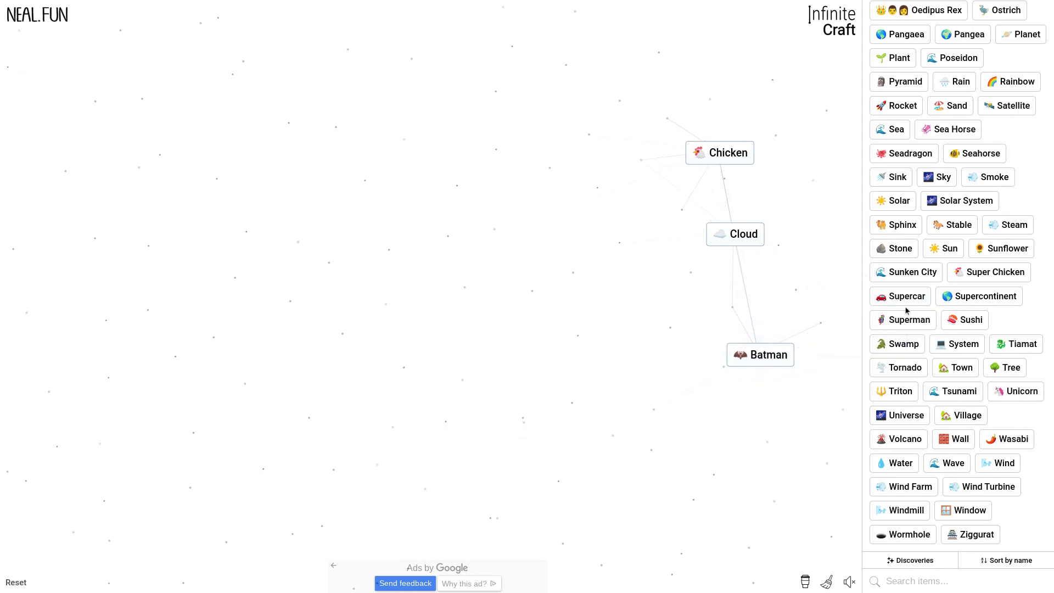
{"action": "left_click_drag", "start_coordinate": [908, 318], "coordinate": [754, 353]}
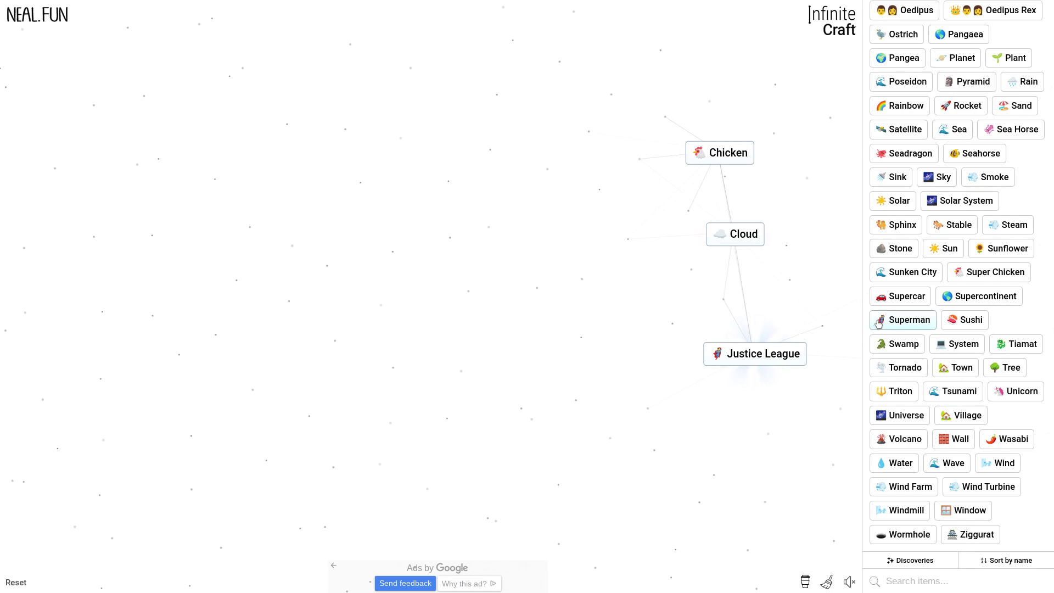
{"action": "scroll", "coordinate": [984, 268], "scroll_direction": "up", "scroll_amount": 3}
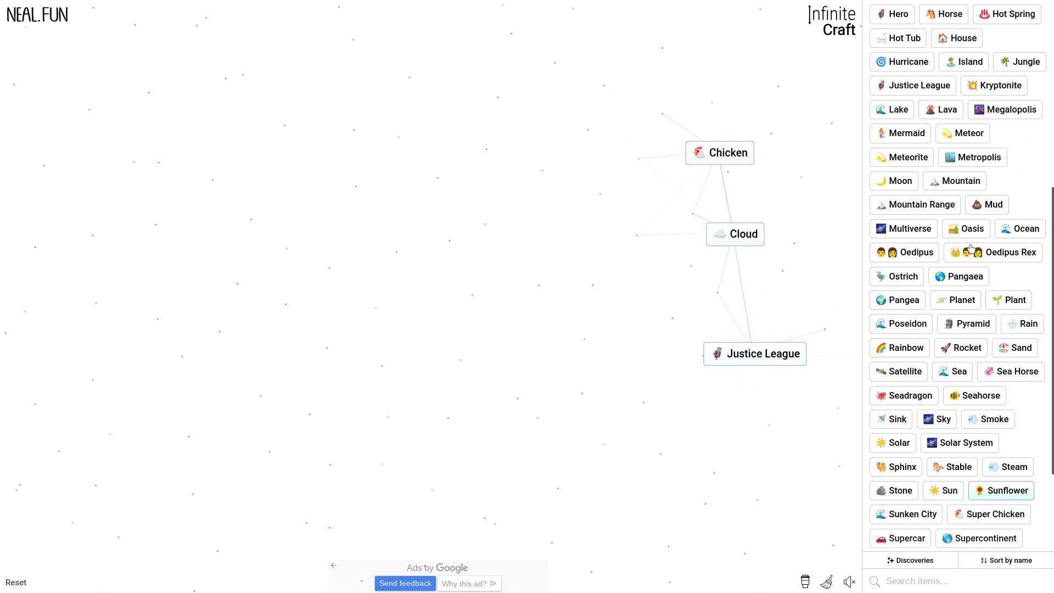
{"action": "scroll", "coordinate": [973, 231], "scroll_direction": "down", "scroll_amount": 2}
{"action": "scroll", "coordinate": [963, 198], "scroll_direction": "down", "scroll_amount": 1}
{"action": "left_click_drag", "start_coordinate": [907, 154], "coordinate": [820, 359]}
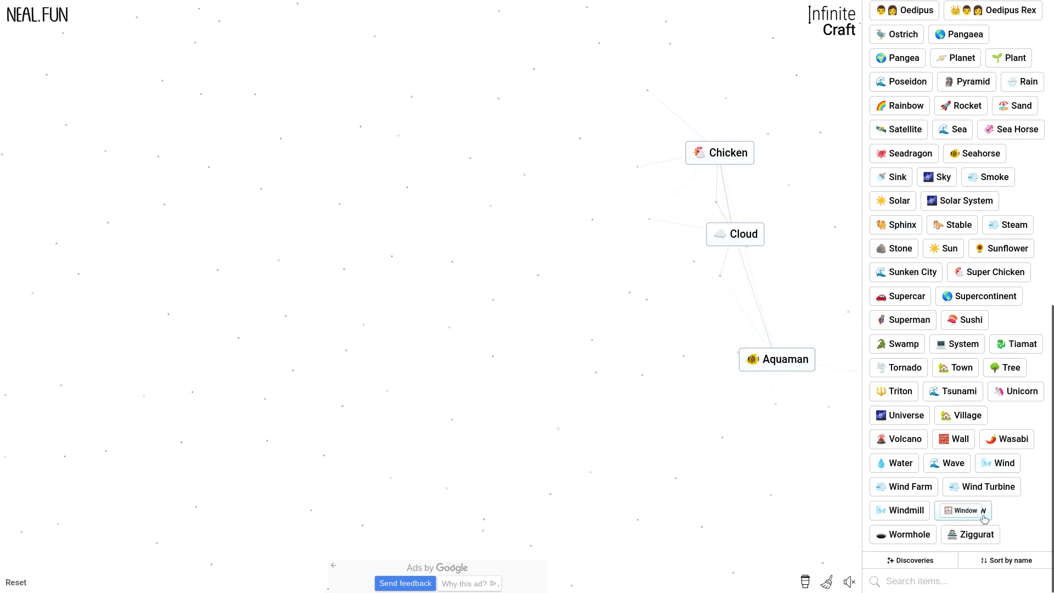
{"action": "mouse_move", "coordinate": [984, 513]}
{"action": "left_mouse_down"}
{"action": "mouse_move", "coordinate": [807, 382]}
{"action": "mouse_move", "coordinate": [989, 383]}
{"action": "left_mouse_up"}
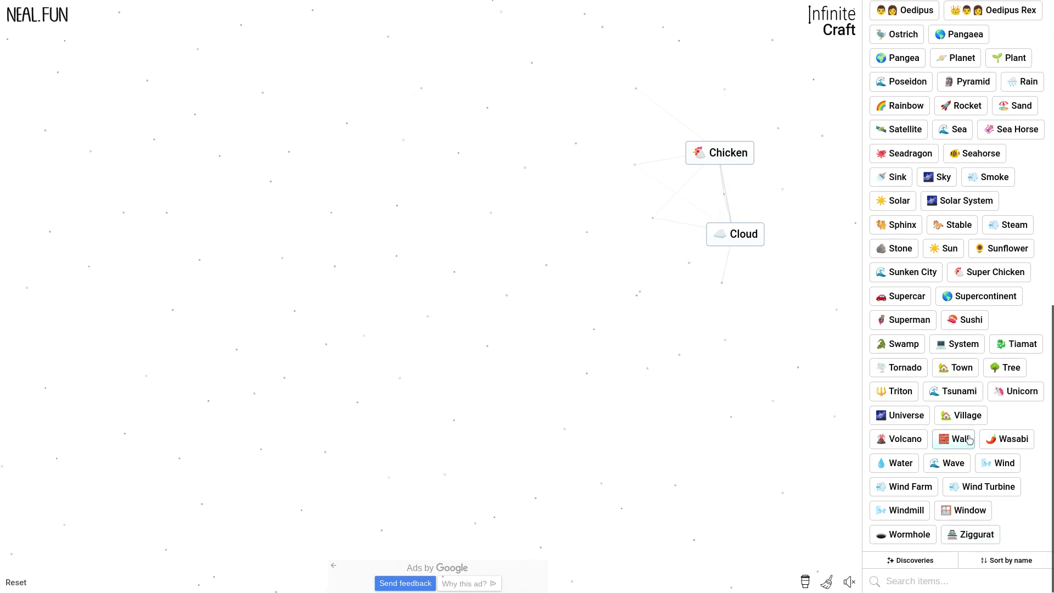
Build Castle from Wall and Village, then Flying Fish and Airplane using Wind and Window.
{"action": "left_click_drag", "start_coordinate": [970, 441], "coordinate": [667, 369]}
{"action": "left_click_drag", "start_coordinate": [968, 415], "coordinate": [687, 374]}
{"action": "left_click_drag", "start_coordinate": [999, 432], "coordinate": [675, 373]}
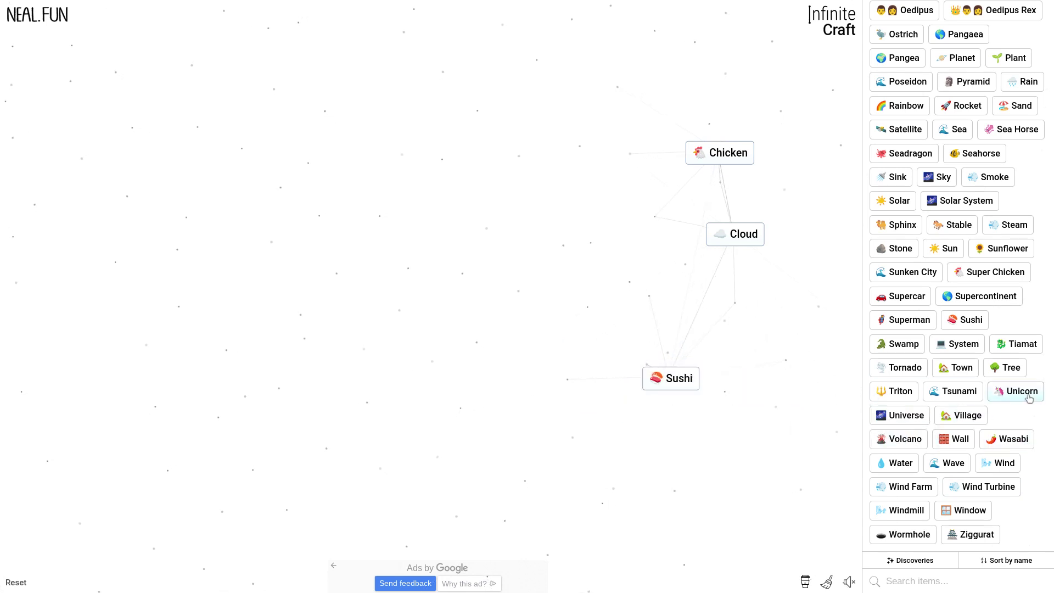
{"action": "left_click_drag", "start_coordinate": [1001, 463], "coordinate": [712, 386]}
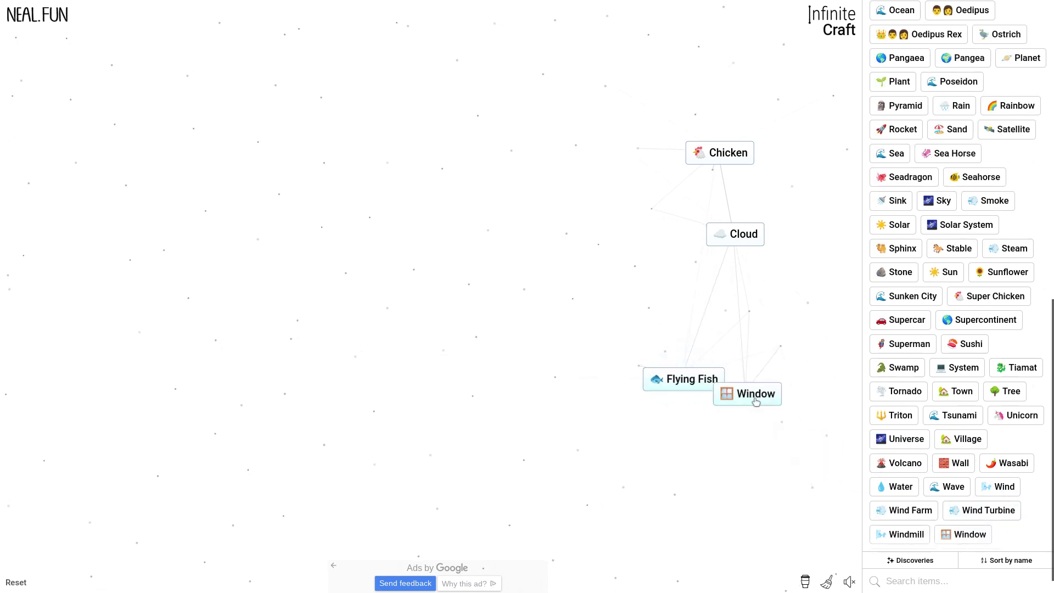
{"action": "left_click_drag", "start_coordinate": [975, 542], "coordinate": [705, 385]}
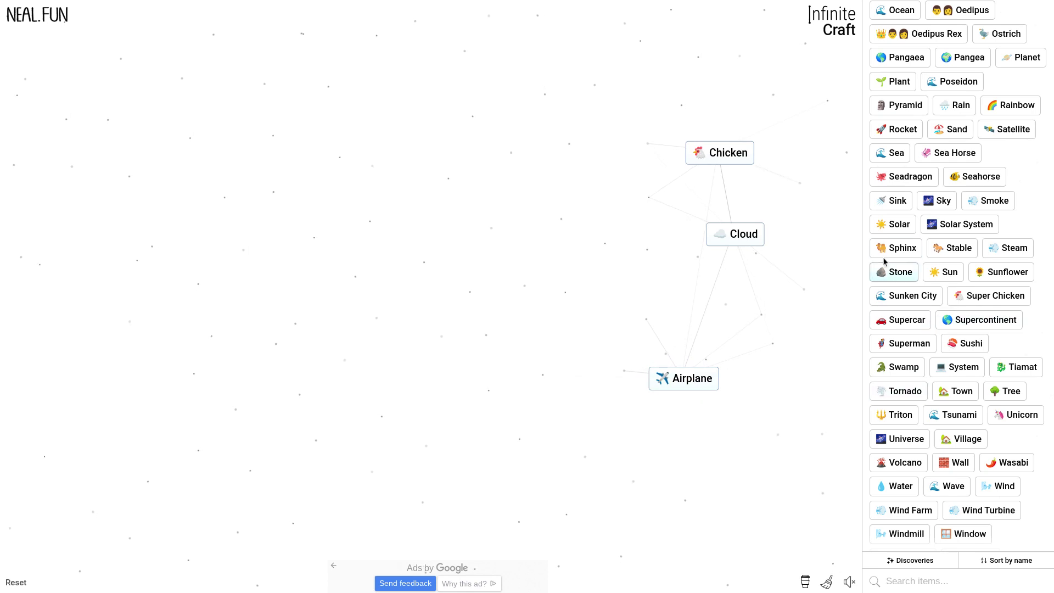
{"action": "scroll", "coordinate": [888, 264], "scroll_direction": "up", "scroll_amount": 1}
{"action": "scroll", "coordinate": [888, 264], "scroll_direction": "up", "scroll_amount": 1}
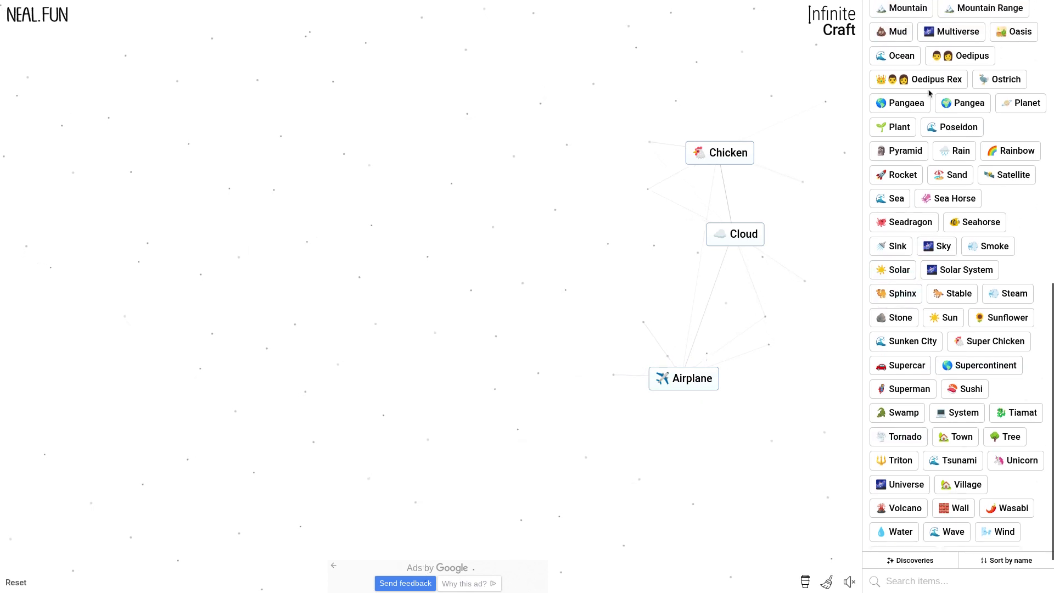
Turn Airplane into Mothership with Oedipus, then Colony, Garden, Park and Forest, adding Super Chicken.
{"action": "left_click_drag", "start_coordinate": [948, 56], "coordinate": [737, 376]}
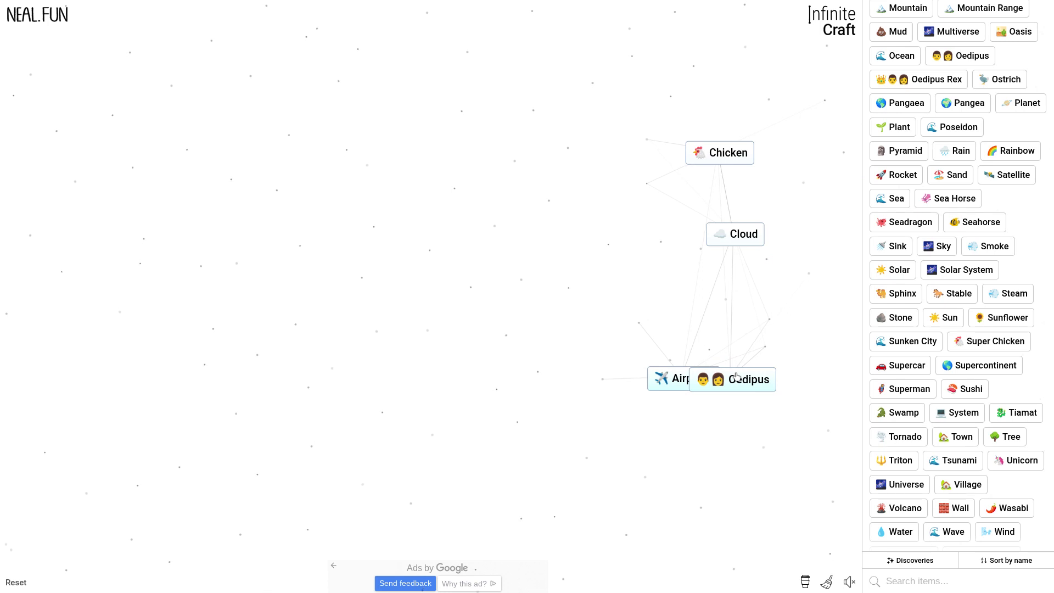
{"action": "left_click_drag", "start_coordinate": [737, 376], "coordinate": [730, 377]}
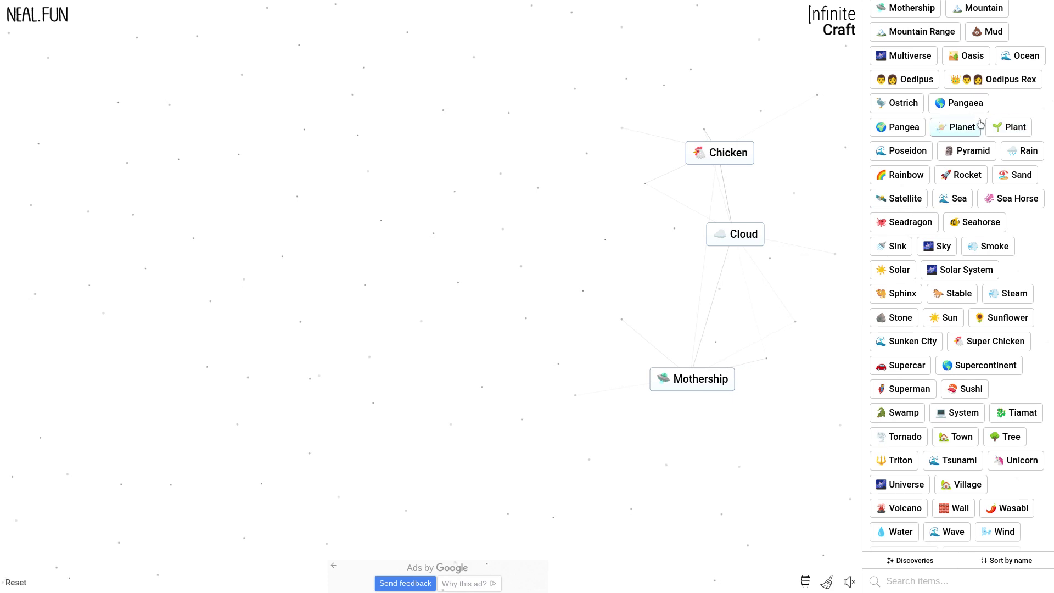
{"action": "left_click_drag", "start_coordinate": [961, 127], "coordinate": [729, 381]}
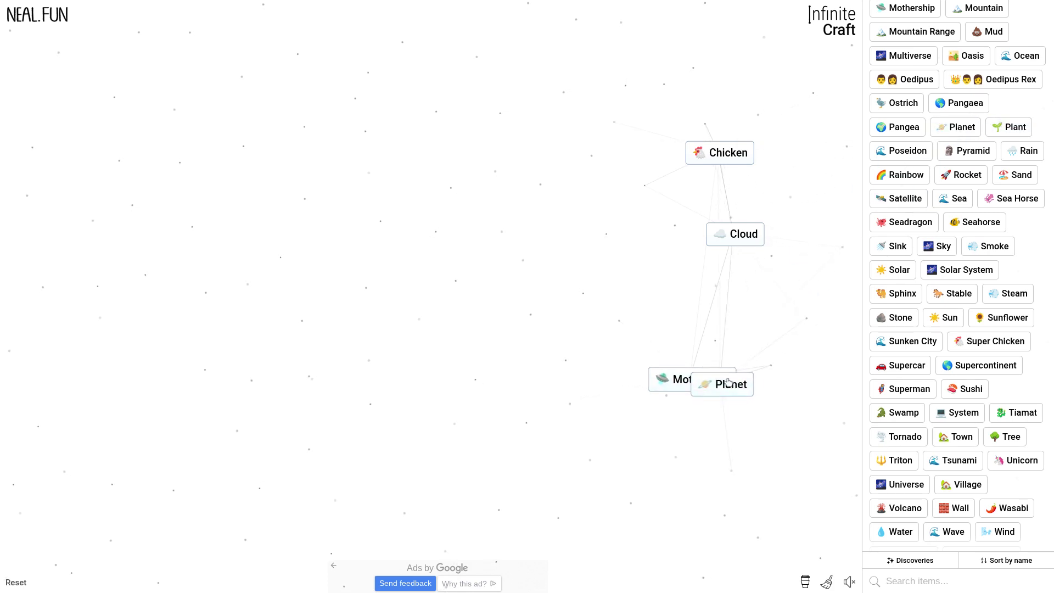
{"action": "left_click_drag", "start_coordinate": [1016, 127], "coordinate": [766, 399]}
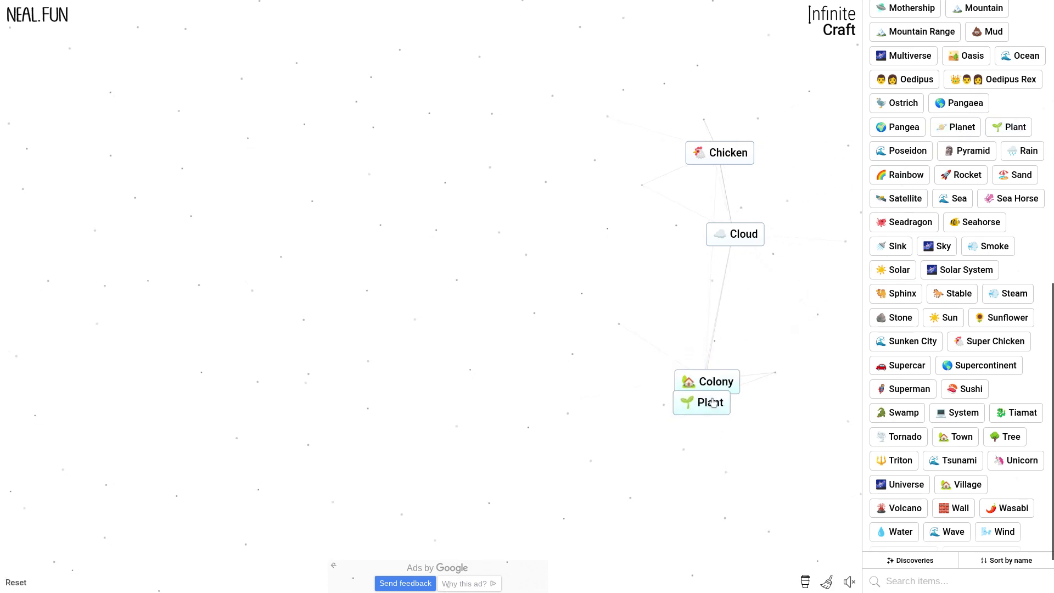
{"action": "left_click_drag", "start_coordinate": [762, 395], "coordinate": [767, 349]}
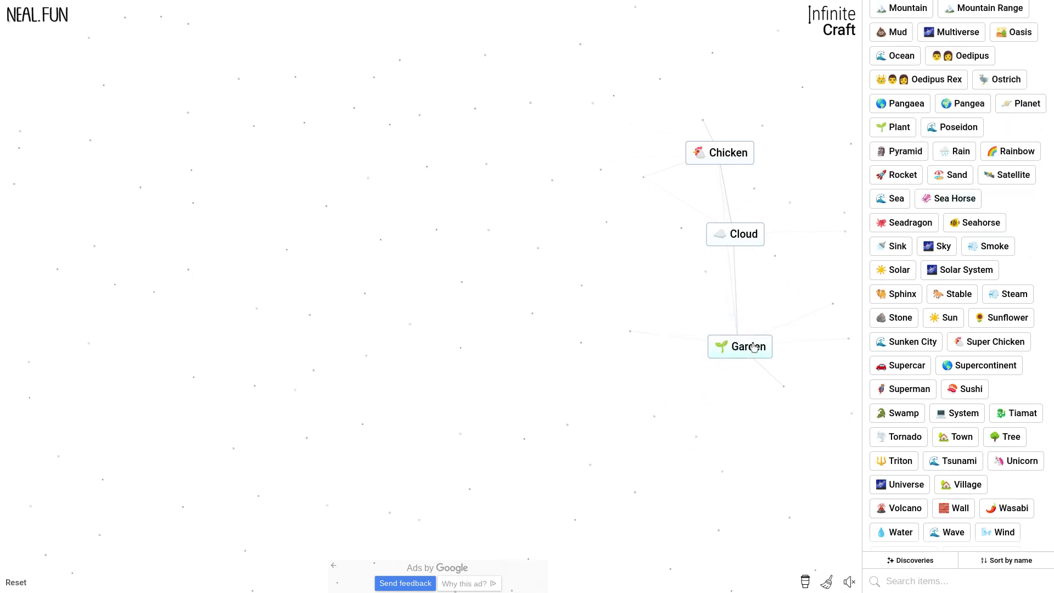
{"action": "mouse_move", "coordinate": [753, 347]}
{"action": "left_mouse_down"}
{"action": "mouse_move", "coordinate": [761, 341]}
{"action": "mouse_move", "coordinate": [753, 354]}
{"action": "left_mouse_up"}
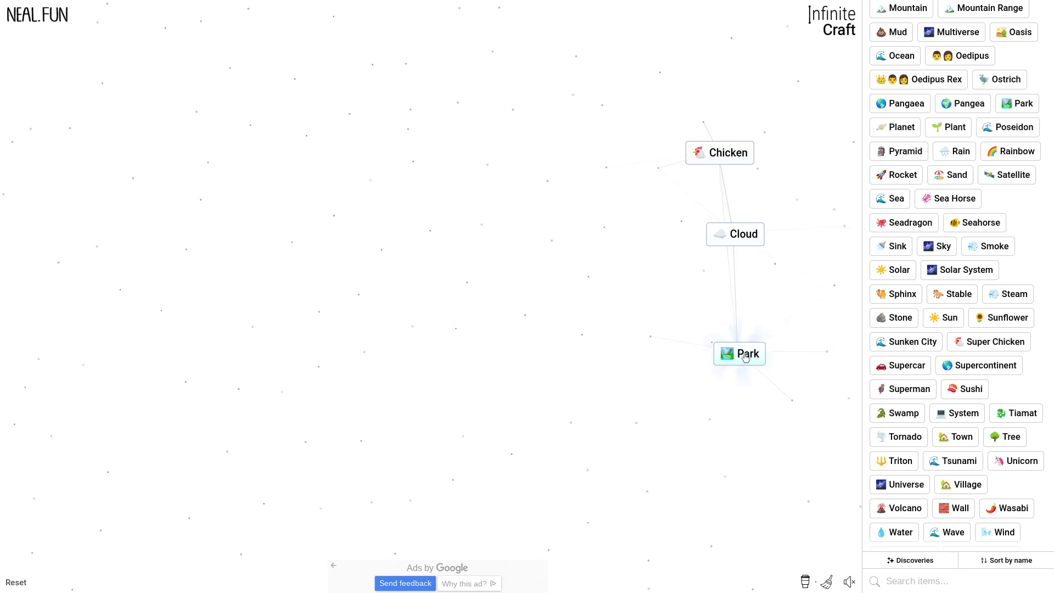
{"action": "mouse_move", "coordinate": [746, 356]}
{"action": "left_mouse_down"}
{"action": "mouse_move", "coordinate": [762, 309]}
{"action": "mouse_move", "coordinate": [742, 355]}
{"action": "left_mouse_up"}
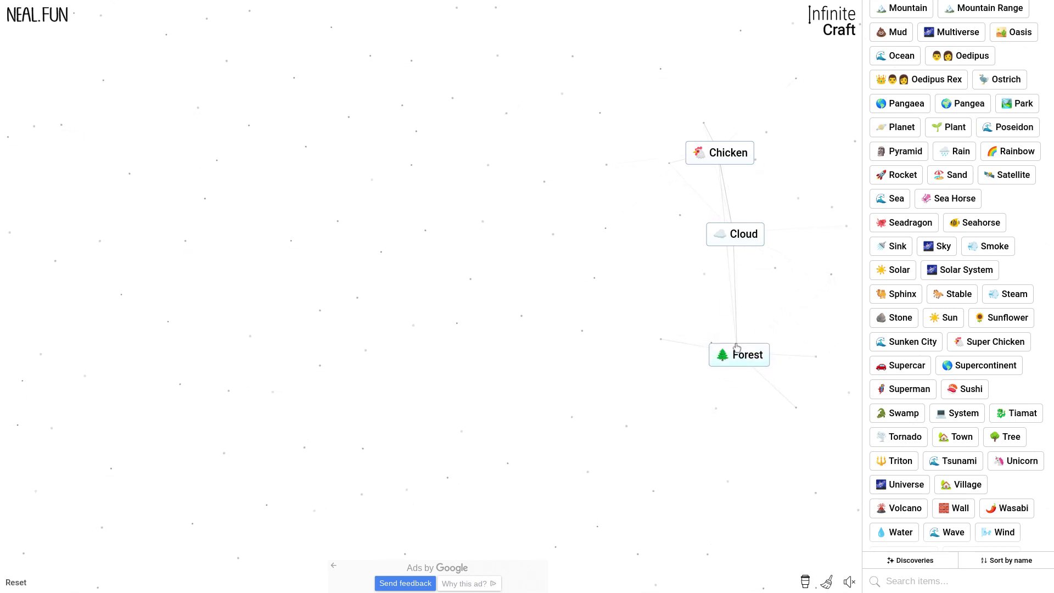
{"action": "left_click_drag", "start_coordinate": [996, 341], "coordinate": [741, 358]}
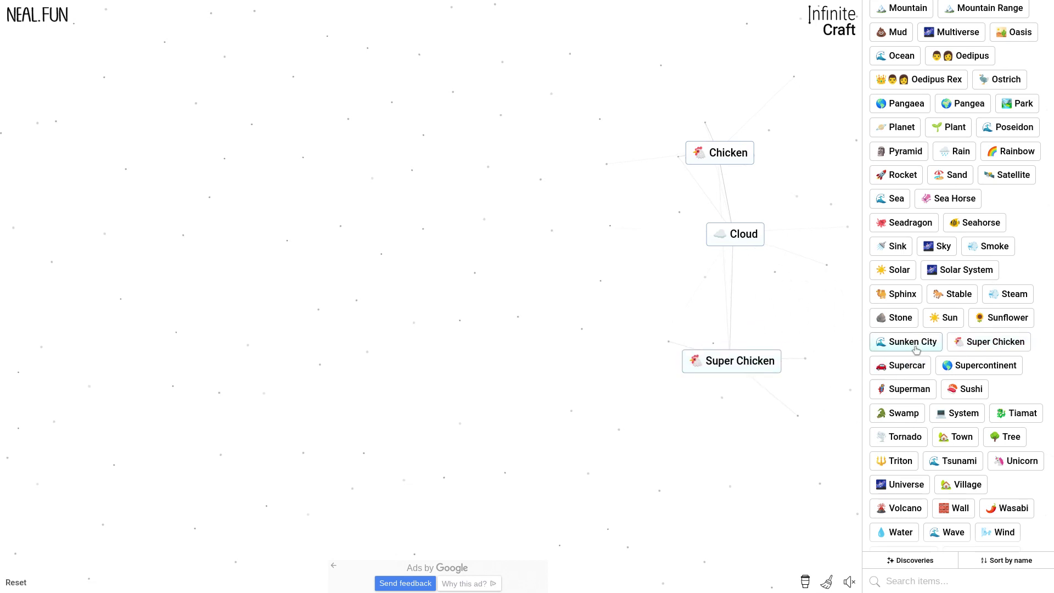
{"action": "scroll", "coordinate": [916, 350], "scroll_direction": "down", "scroll_amount": 1}
{"action": "mouse_move", "coordinate": [1008, 107]}
{"action": "left_mouse_down"}
{"action": "mouse_move", "coordinate": [771, 371]}
{"action": "mouse_move", "coordinate": [836, 295]}
{"action": "left_mouse_up"}
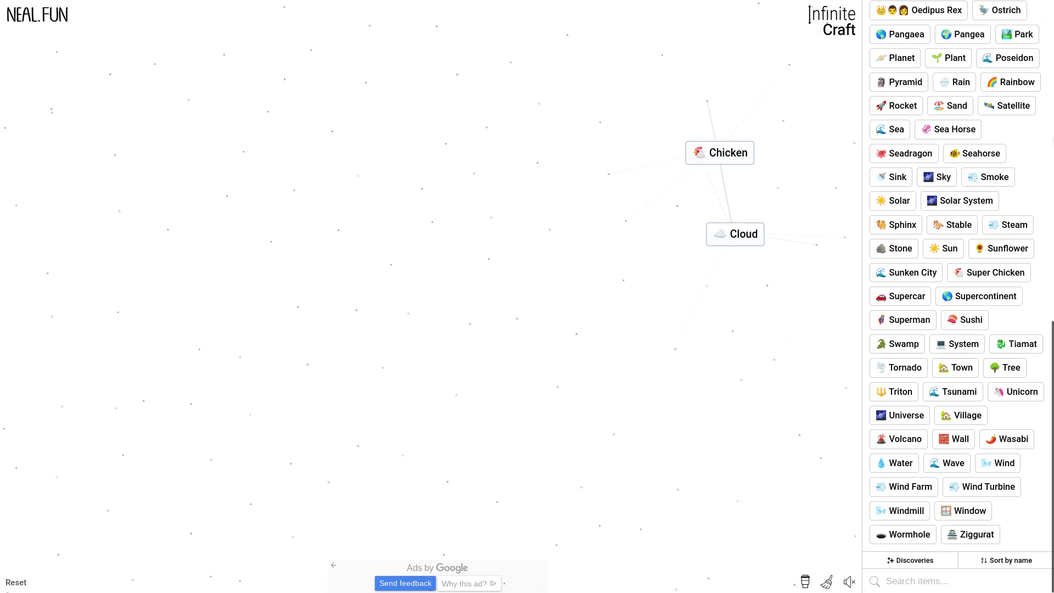
Craft Moon from Mothership on Satellite, then Statue from Sunflower and Stone.
{"action": "left_click_drag", "start_coordinate": [1009, 106], "coordinate": [441, 308]}
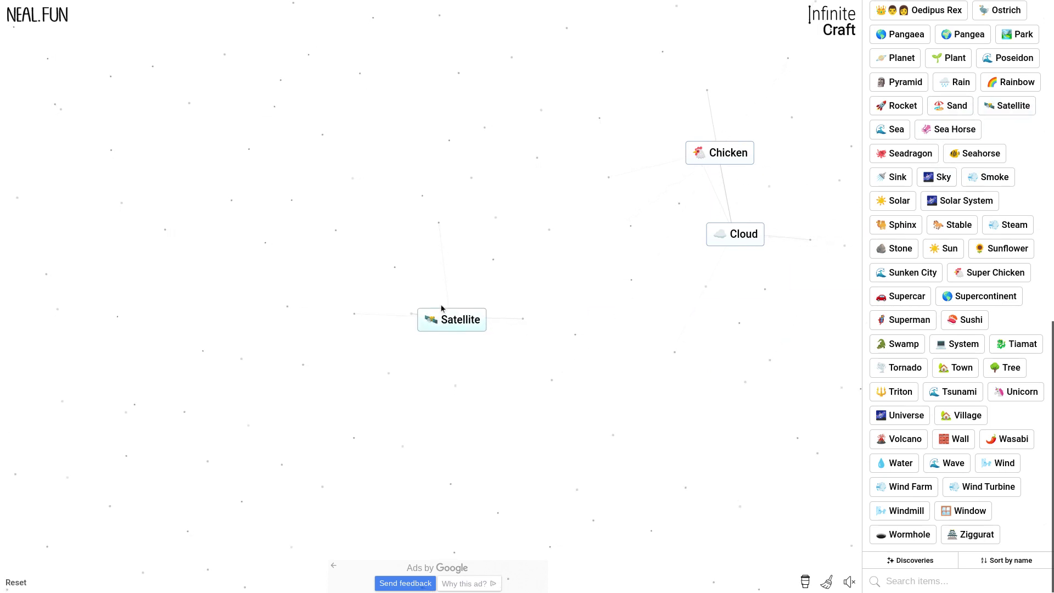
{"action": "scroll", "coordinate": [1022, 273], "scroll_direction": "up", "scroll_amount": 1}
{"action": "scroll", "coordinate": [968, 202], "scroll_direction": "up", "scroll_amount": 2}
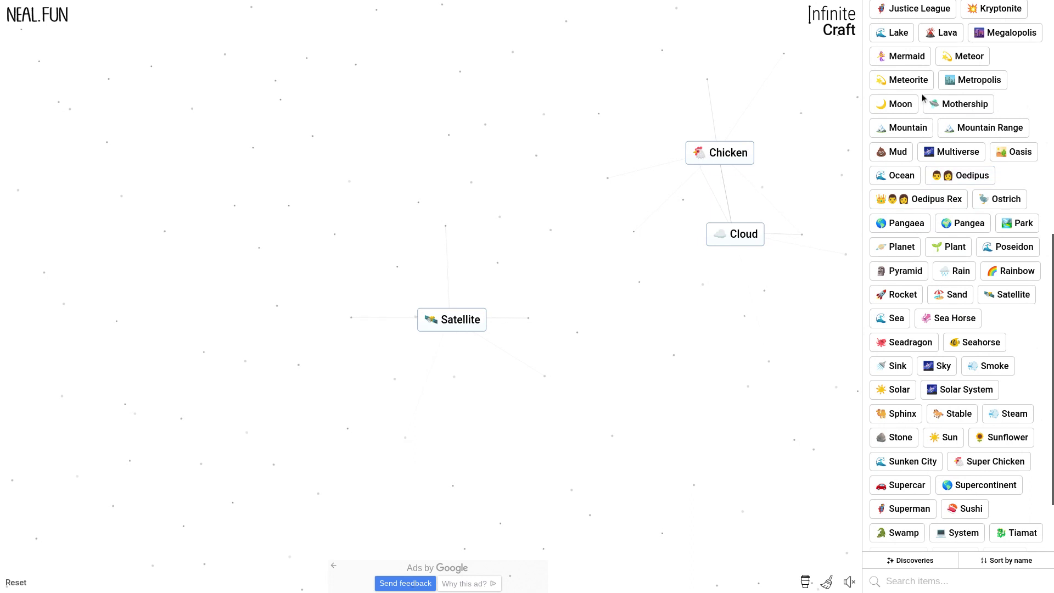
{"action": "left_click_drag", "start_coordinate": [960, 106], "coordinate": [447, 304]}
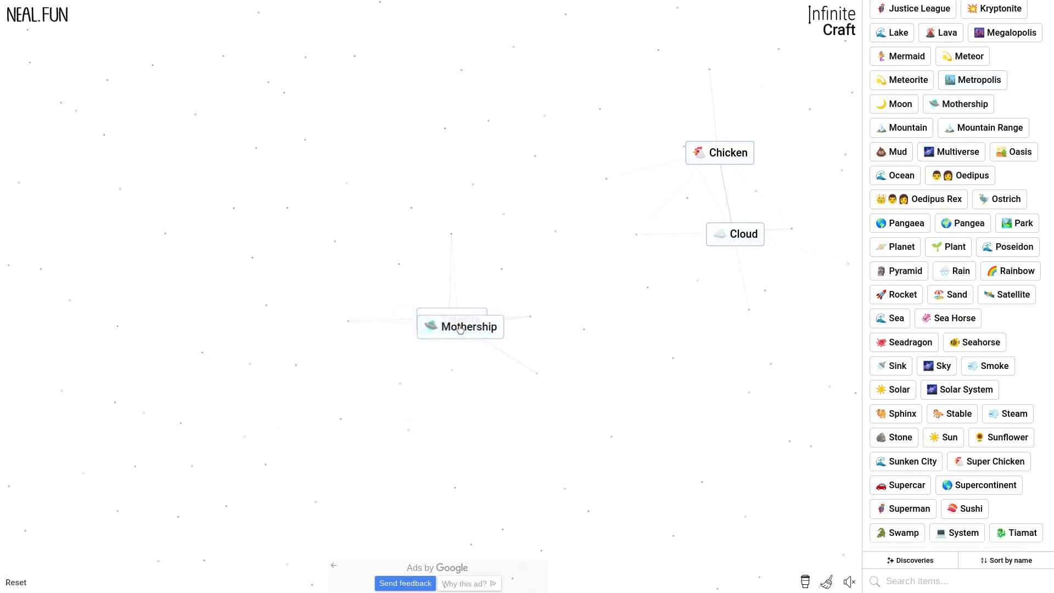
{"action": "left_click_drag", "start_coordinate": [461, 323], "coordinate": [1042, 361]}
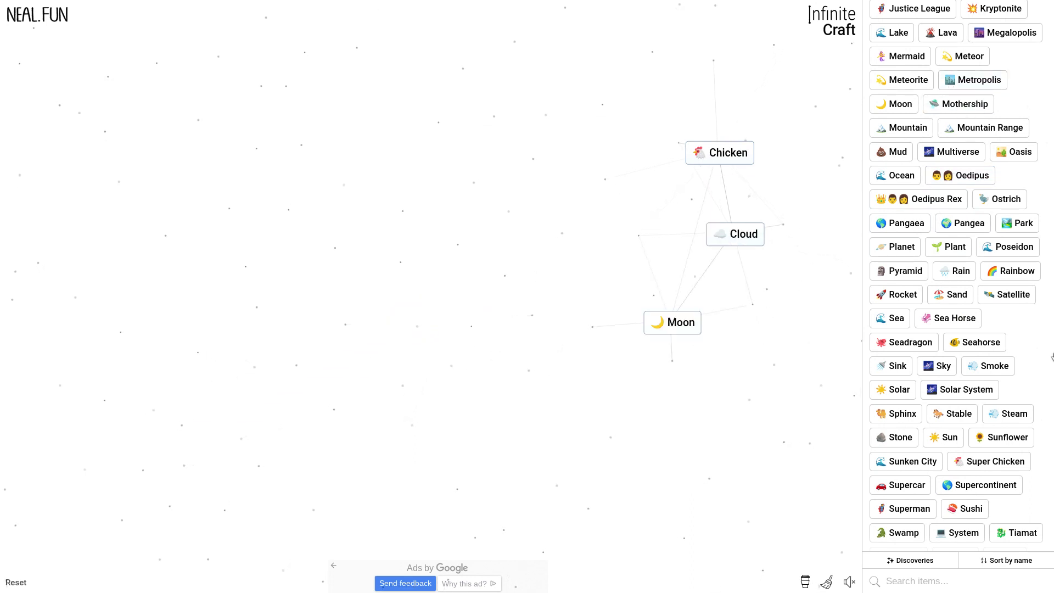
{"action": "scroll", "coordinate": [989, 413], "scroll_direction": "down", "scroll_amount": 1}
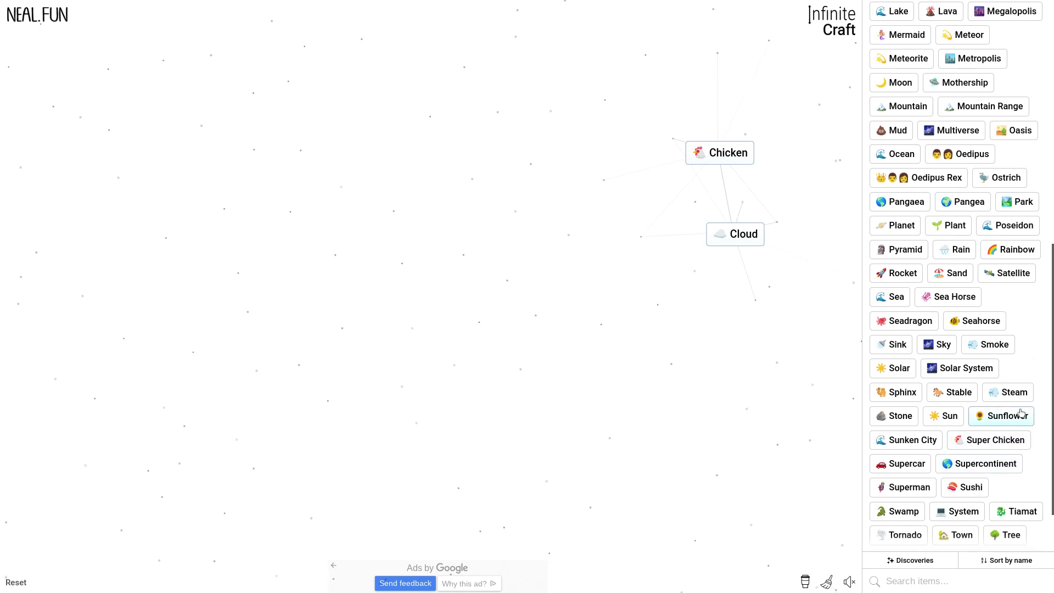
{"action": "left_click_drag", "start_coordinate": [1022, 413], "coordinate": [671, 394]}
{"action": "mouse_move", "coordinate": [907, 415]}
{"action": "left_mouse_down"}
{"action": "mouse_move", "coordinate": [610, 413]}
{"action": "mouse_move", "coordinate": [677, 394]}
{"action": "left_mouse_up"}
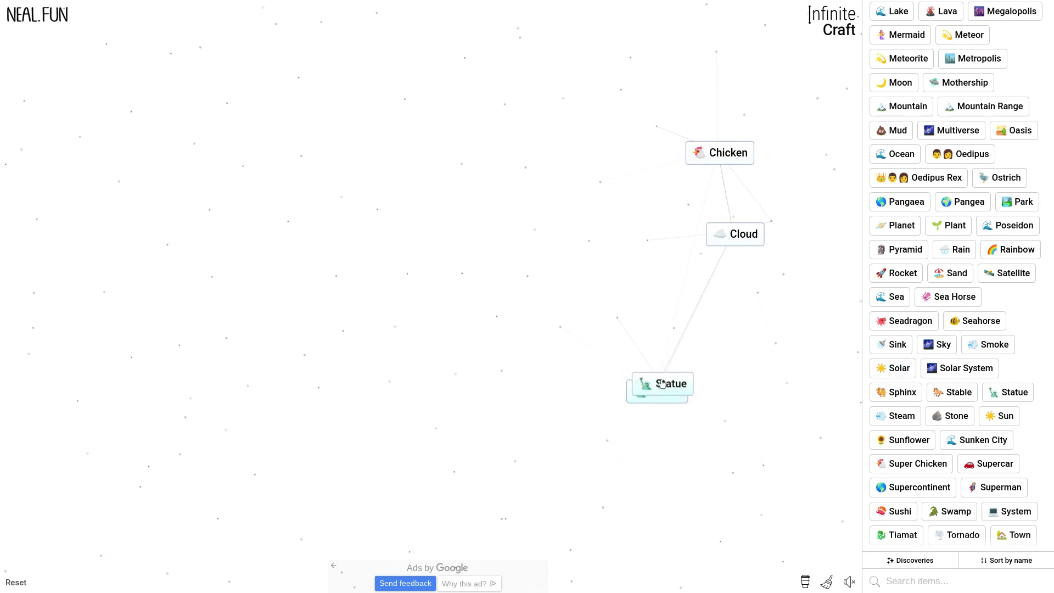
Merge the duplicate Statue, then craft Golem from Earth and Statue and merge its copy.
{"action": "mouse_move", "coordinate": [657, 391]}
{"action": "left_mouse_down"}
{"action": "mouse_move", "coordinate": [668, 363]}
{"action": "mouse_move", "coordinate": [666, 393]}
{"action": "left_mouse_up"}
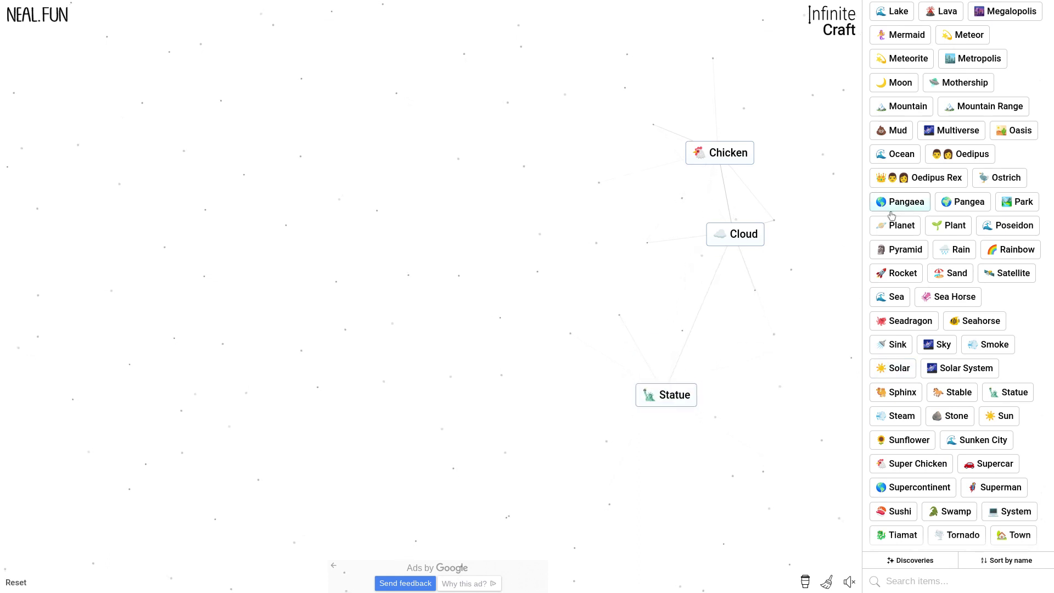
{"action": "scroll", "coordinate": [899, 226], "scroll_direction": "down", "scroll_amount": 1}
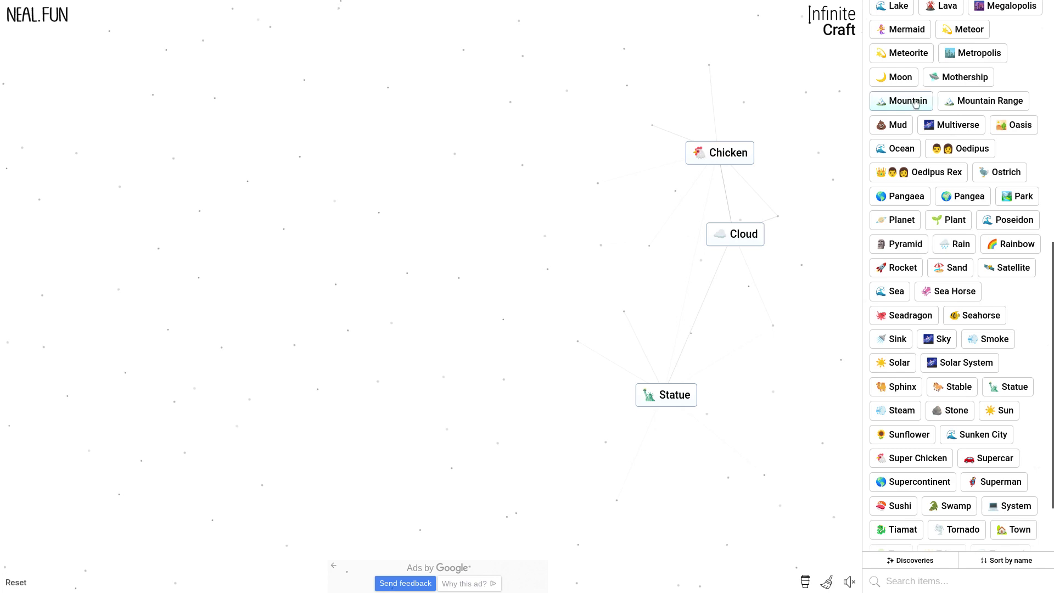
{"action": "scroll", "coordinate": [917, 102], "scroll_direction": "up", "scroll_amount": 2}
{"action": "scroll", "coordinate": [918, 105], "scroll_direction": "up", "scroll_amount": 2}
{"action": "scroll", "coordinate": [922, 109], "scroll_direction": "up", "scroll_amount": 2}
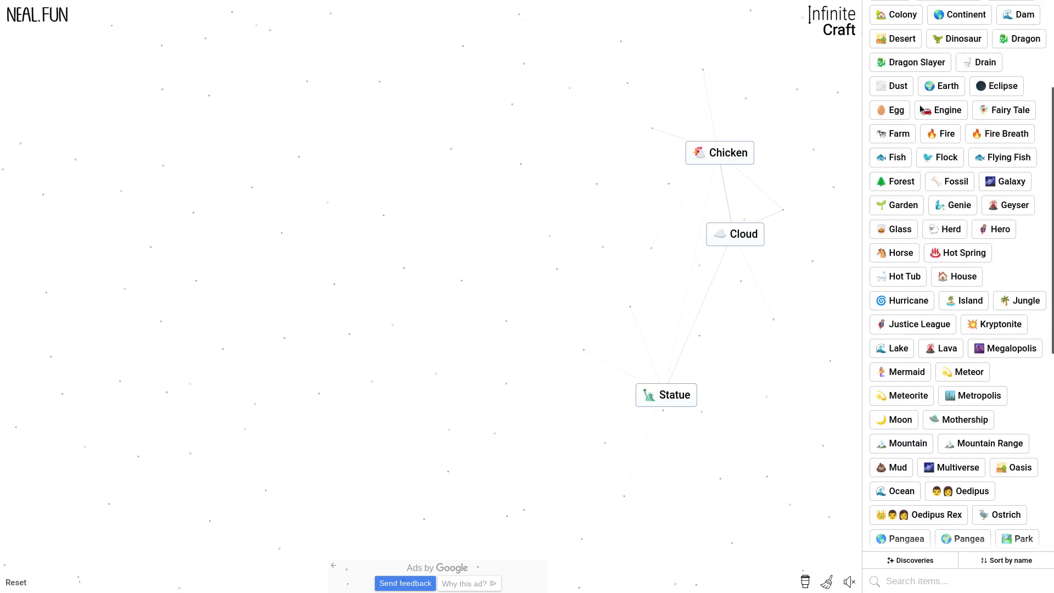
{"action": "scroll", "coordinate": [921, 107], "scroll_direction": "down", "scroll_amount": 1}
{"action": "scroll", "coordinate": [920, 105], "scroll_direction": "down", "scroll_amount": 1}
{"action": "scroll", "coordinate": [927, 91], "scroll_direction": "down", "scroll_amount": 1}
{"action": "left_click_drag", "start_coordinate": [945, 48], "coordinate": [676, 399]}
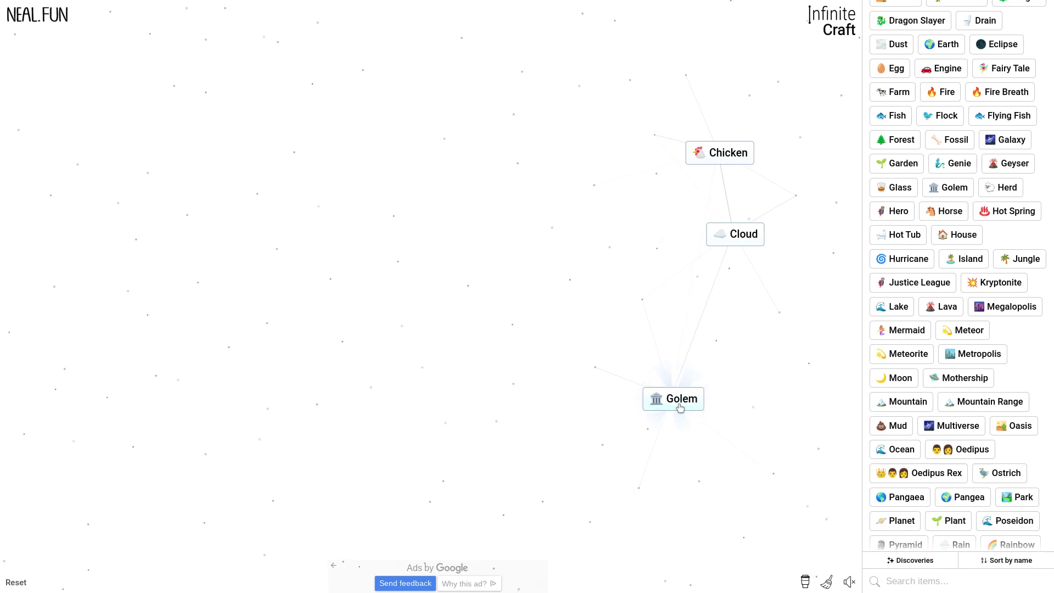
{"action": "mouse_move", "coordinate": [680, 407]}
{"action": "left_mouse_down"}
{"action": "mouse_move", "coordinate": [705, 416]}
{"action": "mouse_move", "coordinate": [704, 382]}
{"action": "mouse_move", "coordinate": [906, 370]}
{"action": "left_mouse_up"}
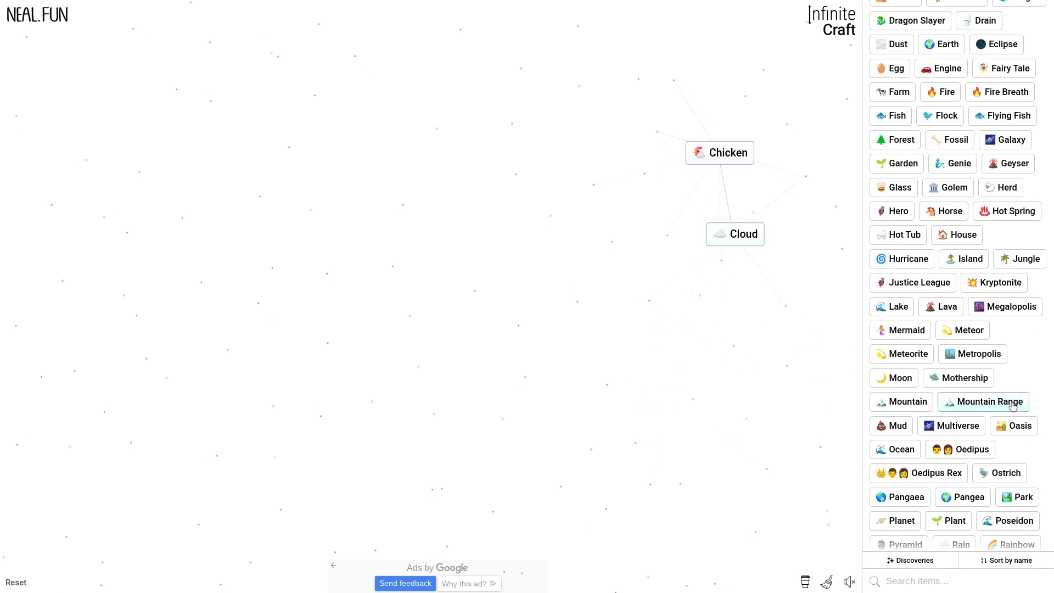
{"action": "scroll", "coordinate": [1004, 408], "scroll_direction": "down", "scroll_amount": 4}
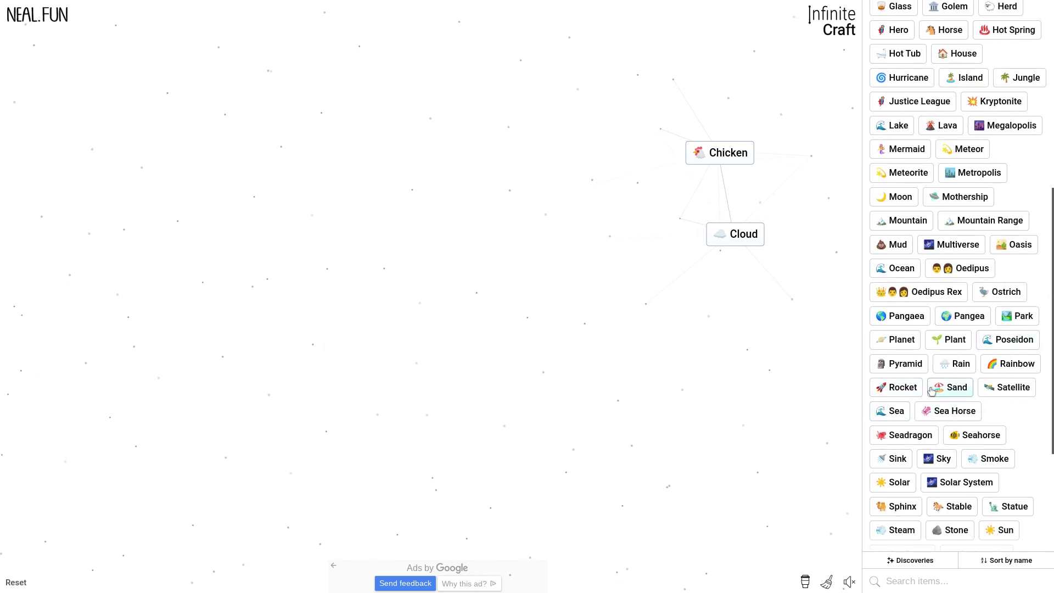
{"action": "scroll", "coordinate": [1013, 388], "scroll_direction": "down", "scroll_amount": 3}
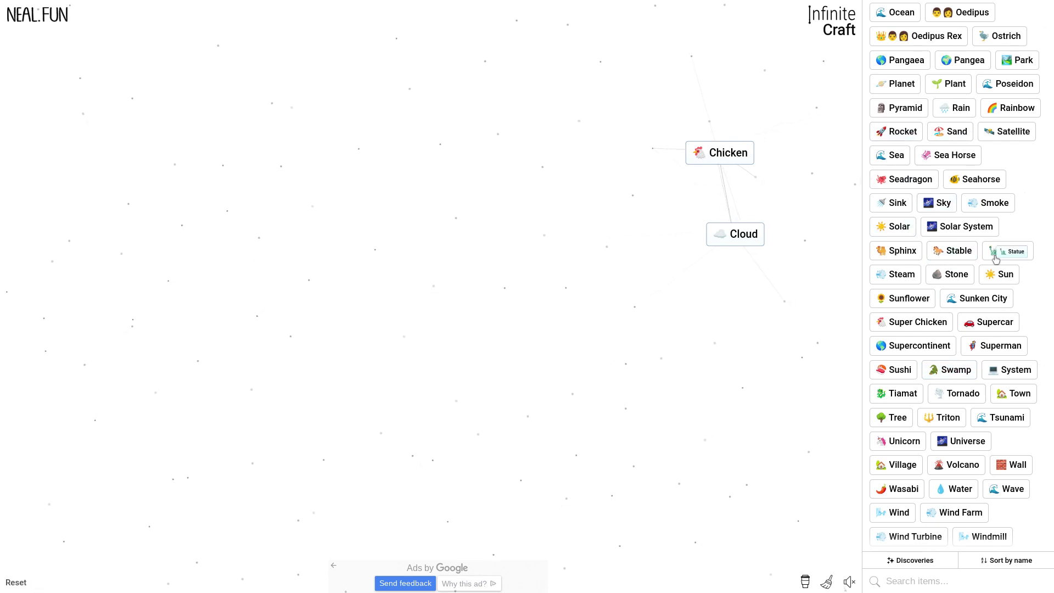
{"action": "left_click_drag", "start_coordinate": [995, 258], "coordinate": [710, 338]}
{"action": "scroll", "coordinate": [970, 330], "scroll_direction": "up", "scroll_amount": 2}
{"action": "scroll", "coordinate": [964, 308], "scroll_direction": "up", "scroll_amount": 3}
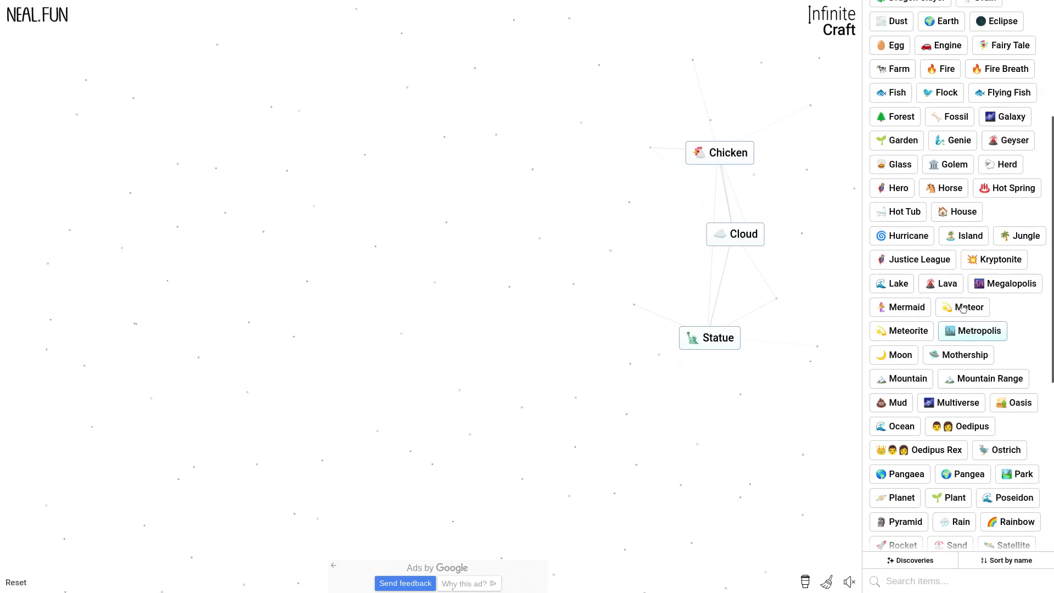
{"action": "scroll", "coordinate": [965, 308], "scroll_direction": "up", "scroll_amount": 3}
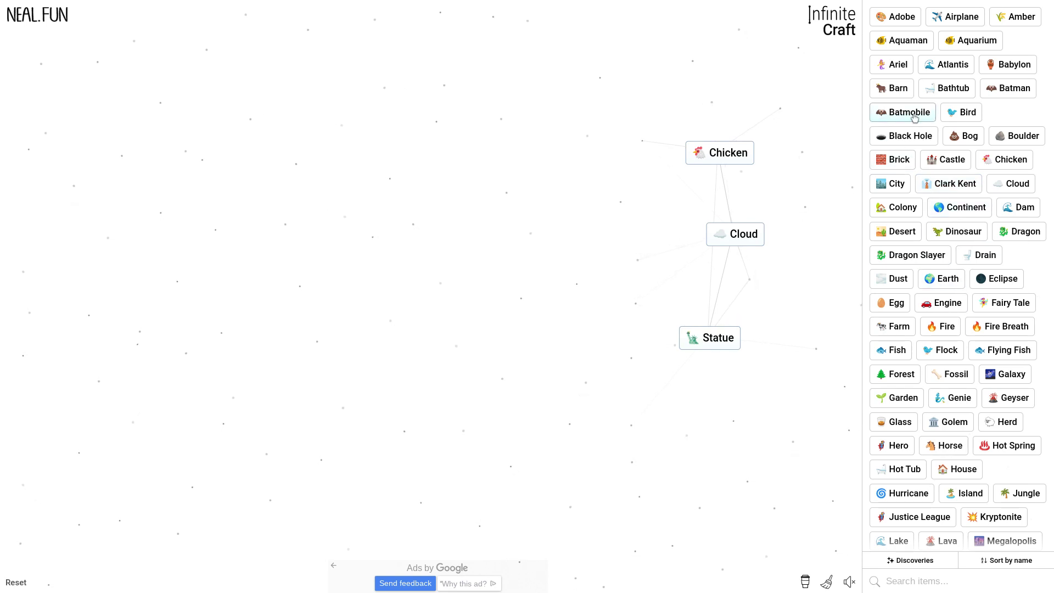
Chain Batmobile, Cloud, Eclipse, Egg, Engine and others onto Statue, cycling Batman, Batplane and Robin.
{"action": "left_click_drag", "start_coordinate": [913, 118], "coordinate": [733, 350]}
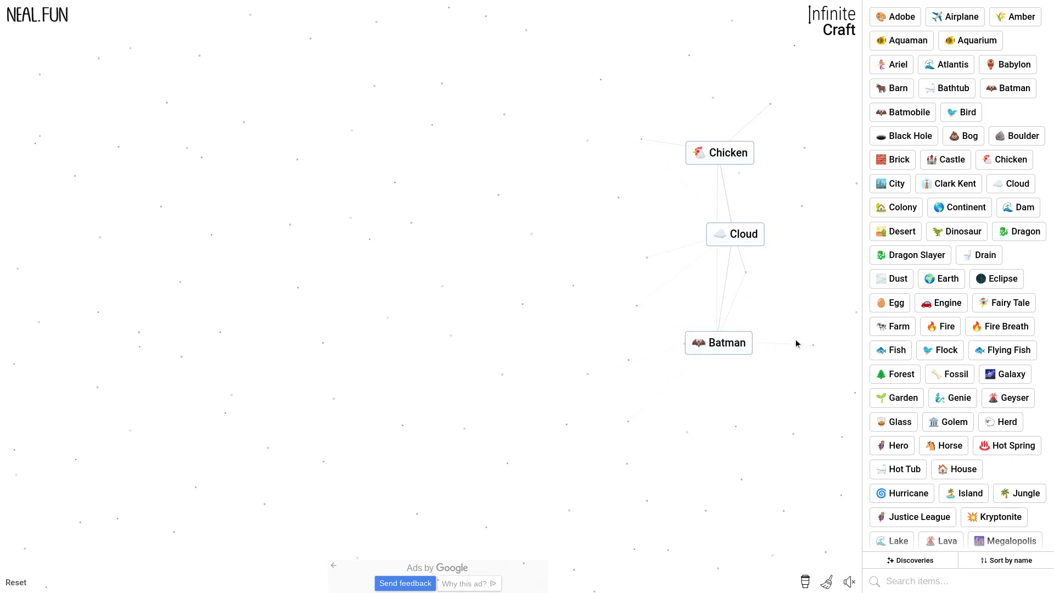
{"action": "left_click_drag", "start_coordinate": [750, 235], "coordinate": [763, 362]}
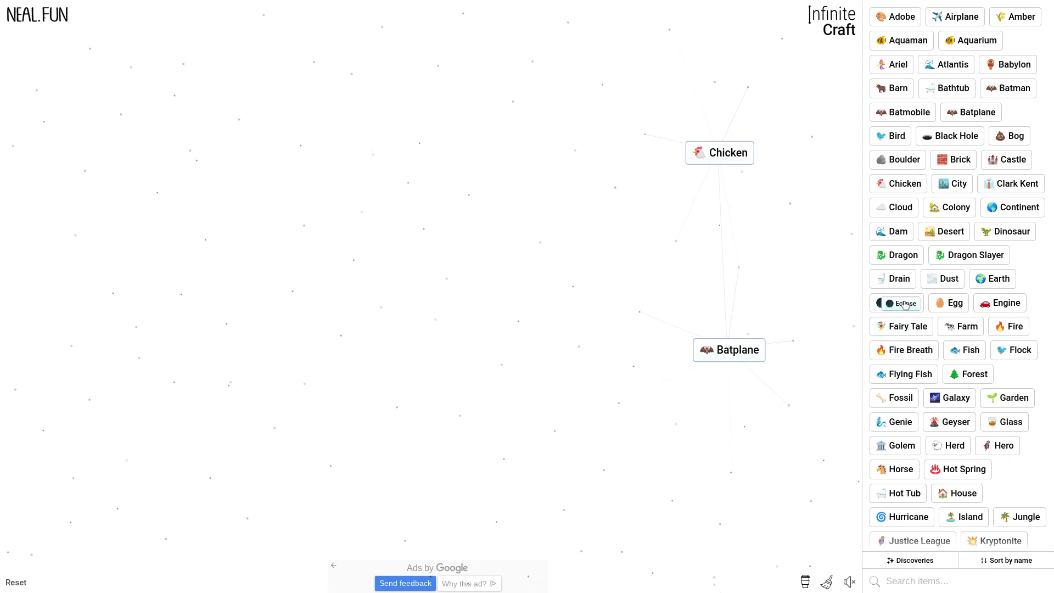
{"action": "left_click_drag", "start_coordinate": [906, 304], "coordinate": [741, 355]}
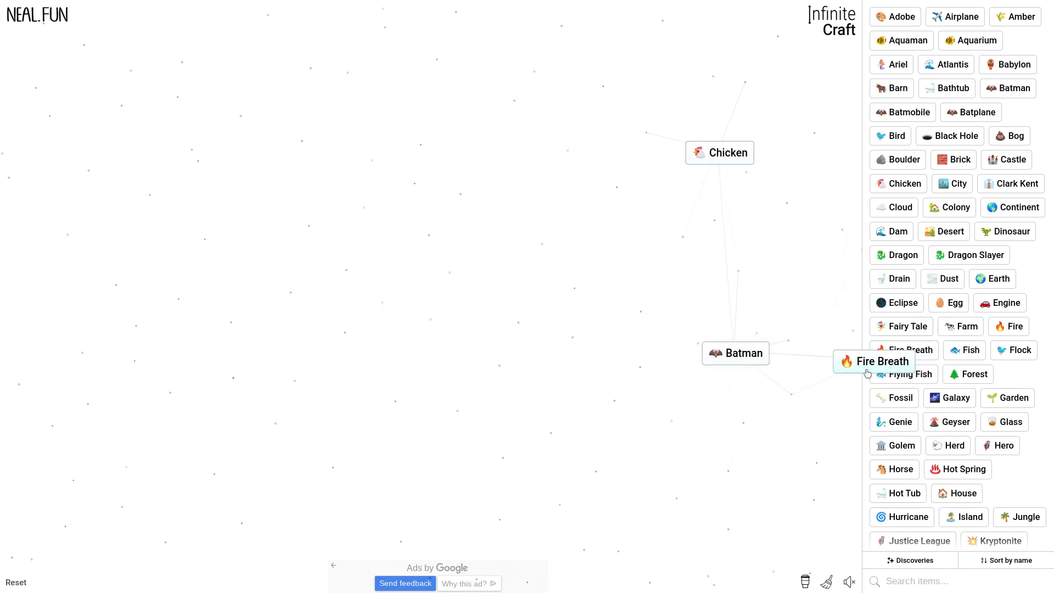
{"action": "left_click_drag", "start_coordinate": [888, 358], "coordinate": [762, 350]}
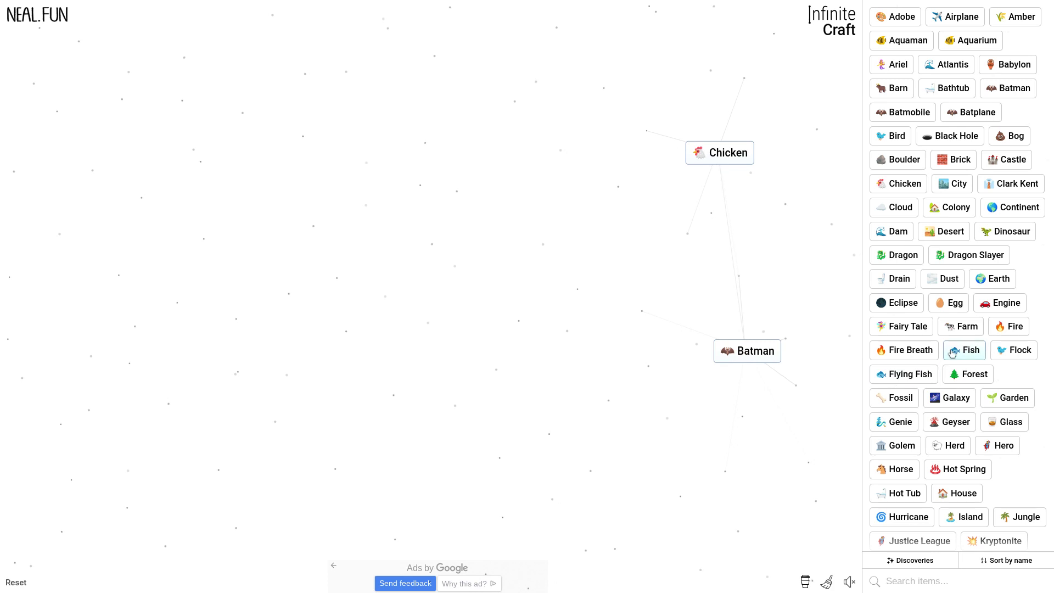
{"action": "left_click_drag", "start_coordinate": [968, 311], "coordinate": [741, 354]}
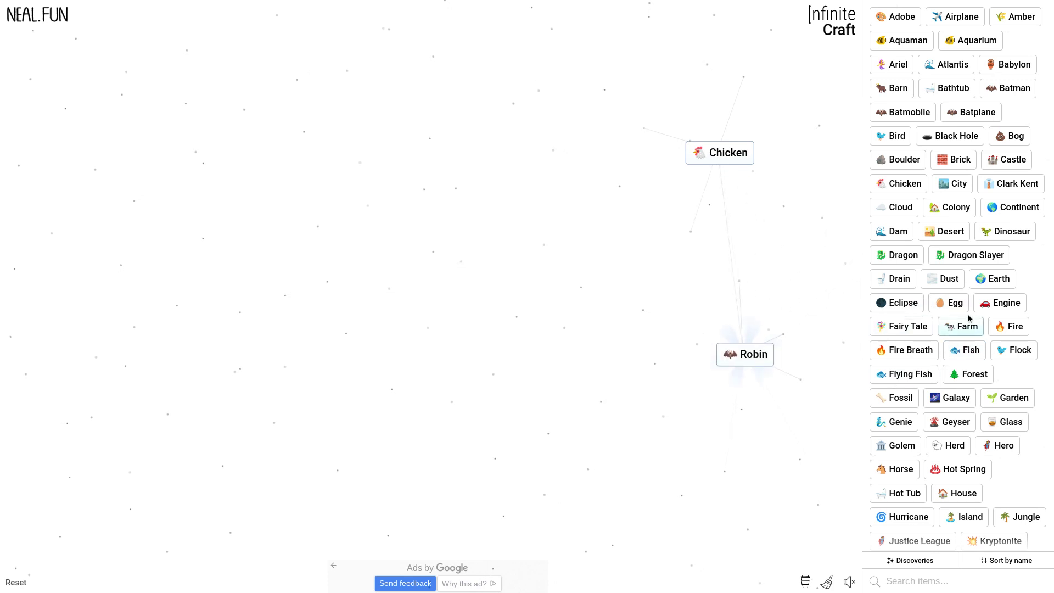
{"action": "left_click_drag", "start_coordinate": [1003, 301], "coordinate": [745, 355]}
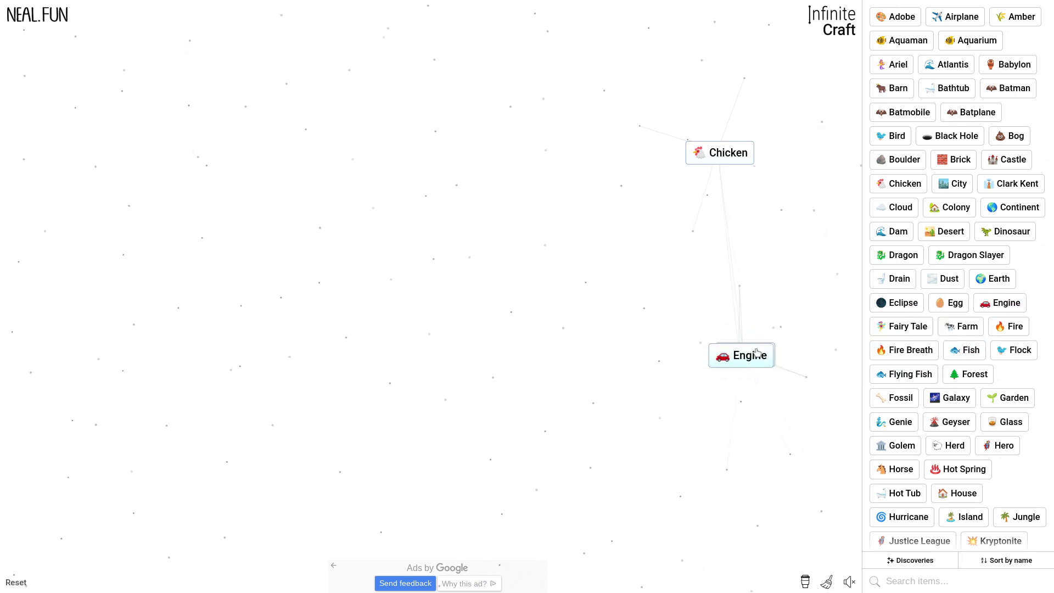
{"action": "left_click_drag", "start_coordinate": [1001, 256], "coordinate": [775, 360]}
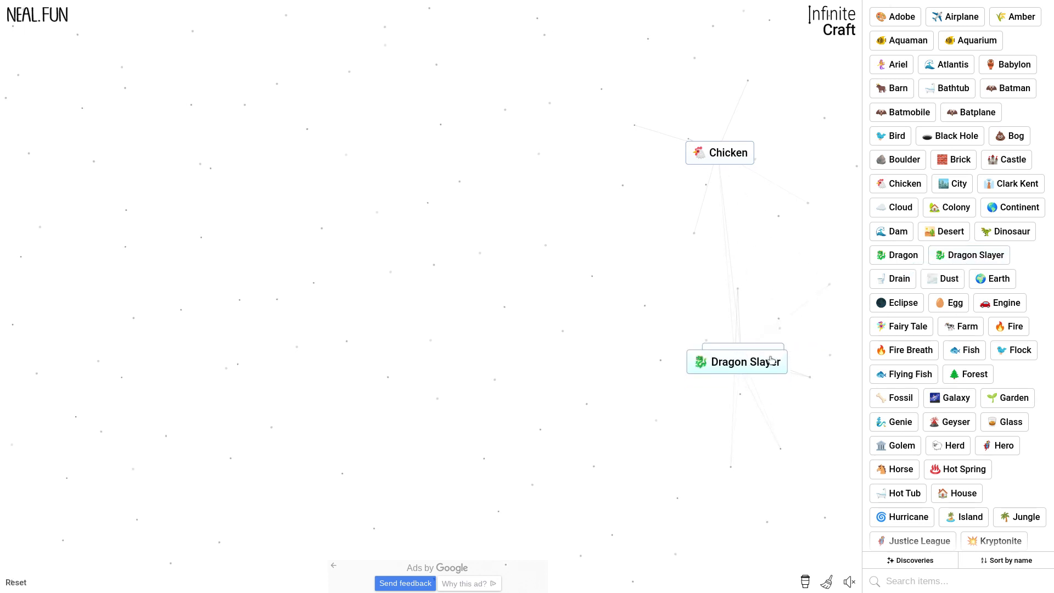
{"action": "left_click_drag", "start_coordinate": [968, 377], "coordinate": [721, 353]}
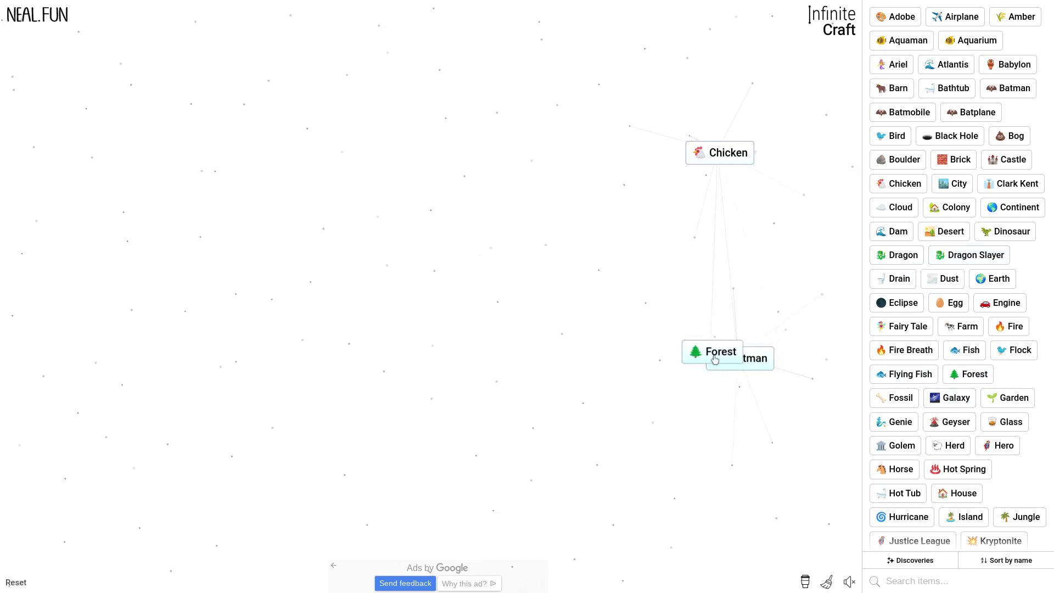
{"action": "left_click_drag", "start_coordinate": [965, 430], "coordinate": [725, 349]}
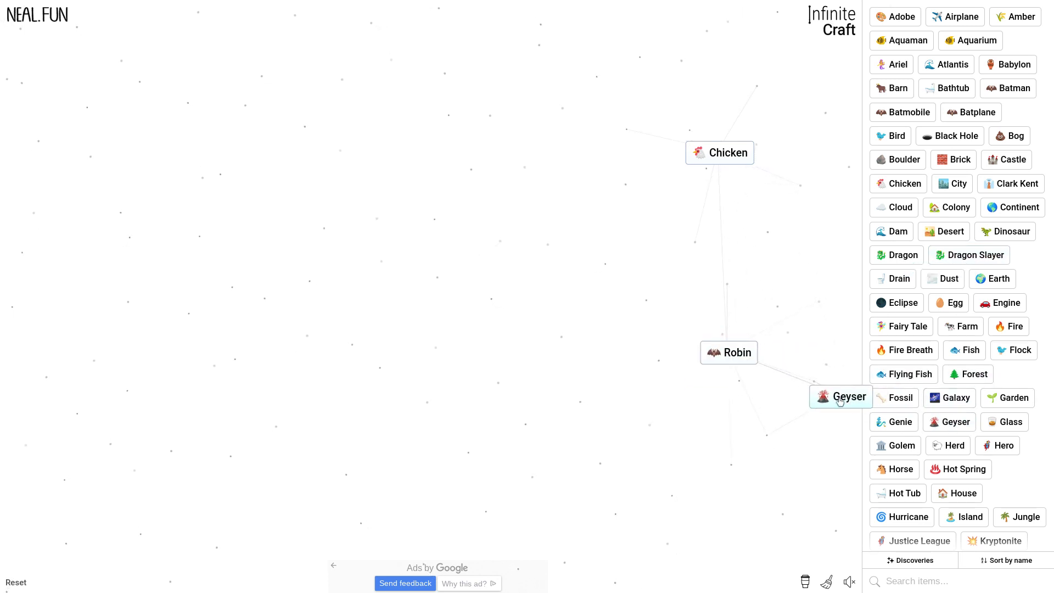
Use Glass to make Mirror, Kaleidoscope and Rainbow, then Fire Breath for Fire Rainbow and Dragon.
{"action": "left_click_drag", "start_coordinate": [1021, 426], "coordinate": [770, 359]}
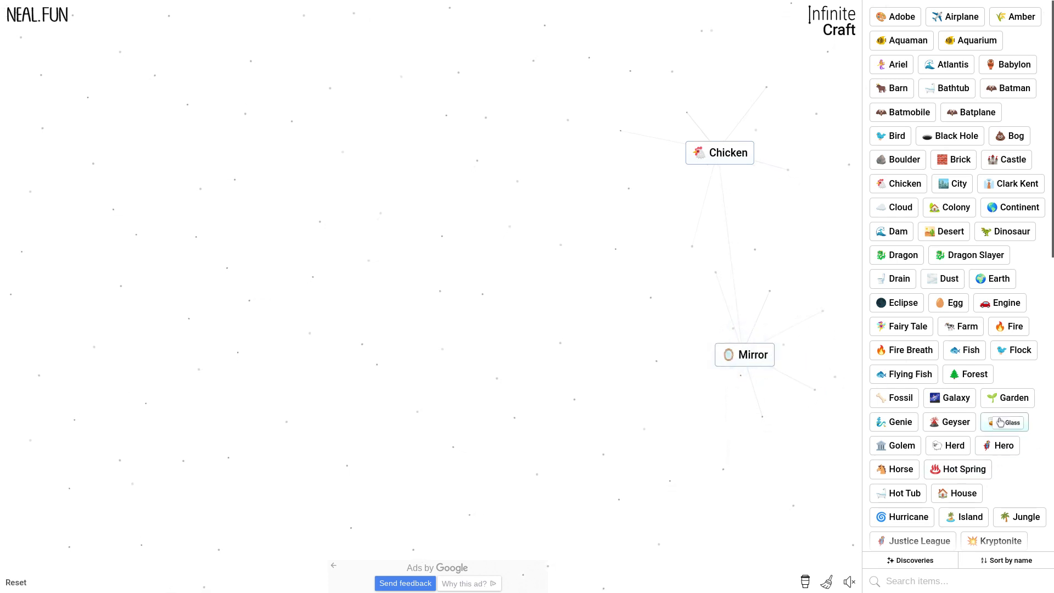
{"action": "left_click_drag", "start_coordinate": [1001, 422], "coordinate": [752, 360]}
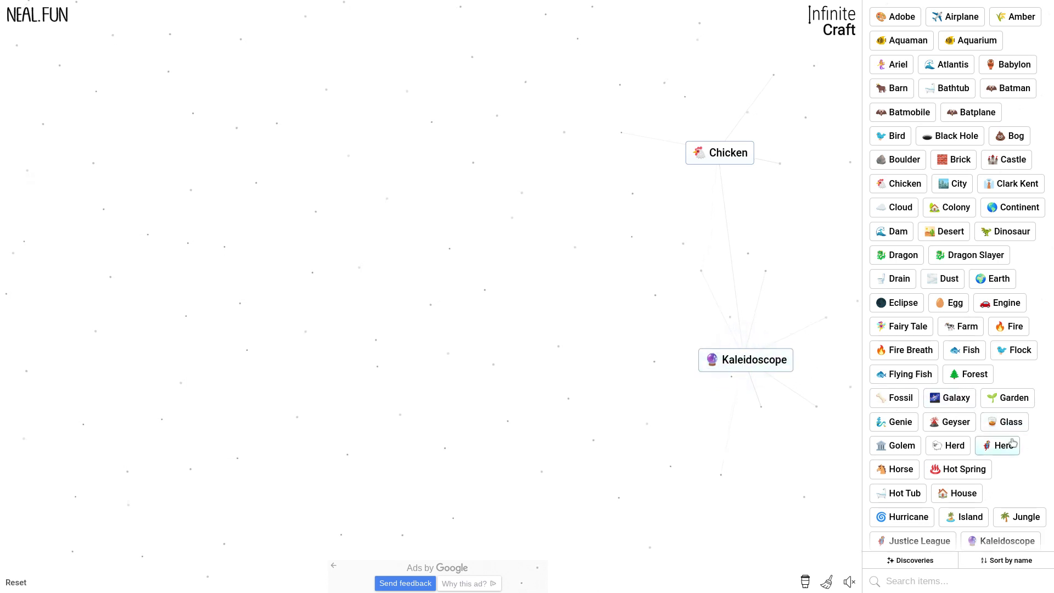
{"action": "left_click_drag", "start_coordinate": [1012, 423], "coordinate": [722, 377]}
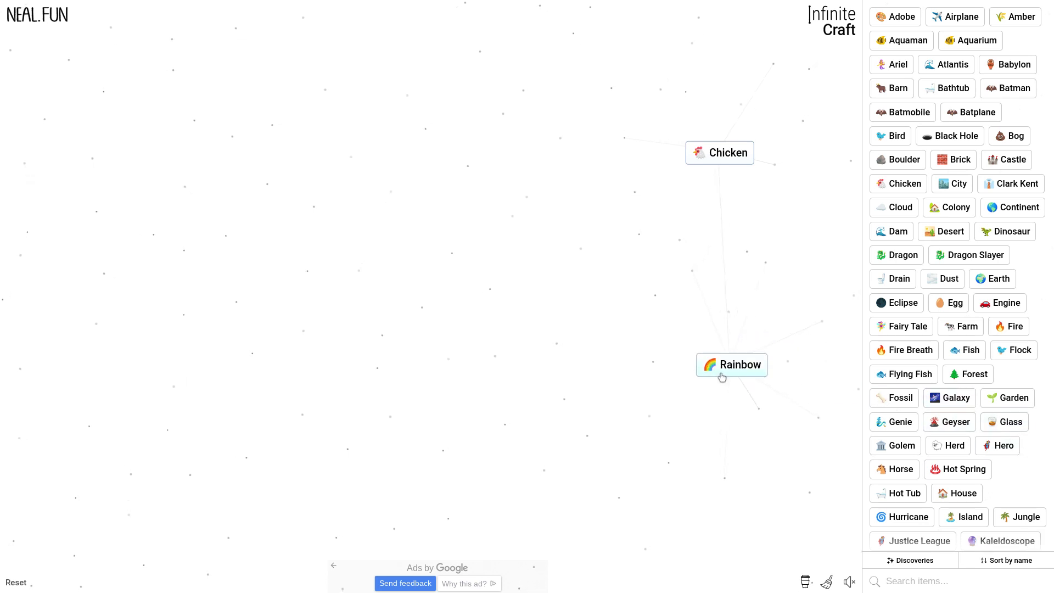
{"action": "left_click_drag", "start_coordinate": [913, 358], "coordinate": [737, 375]}
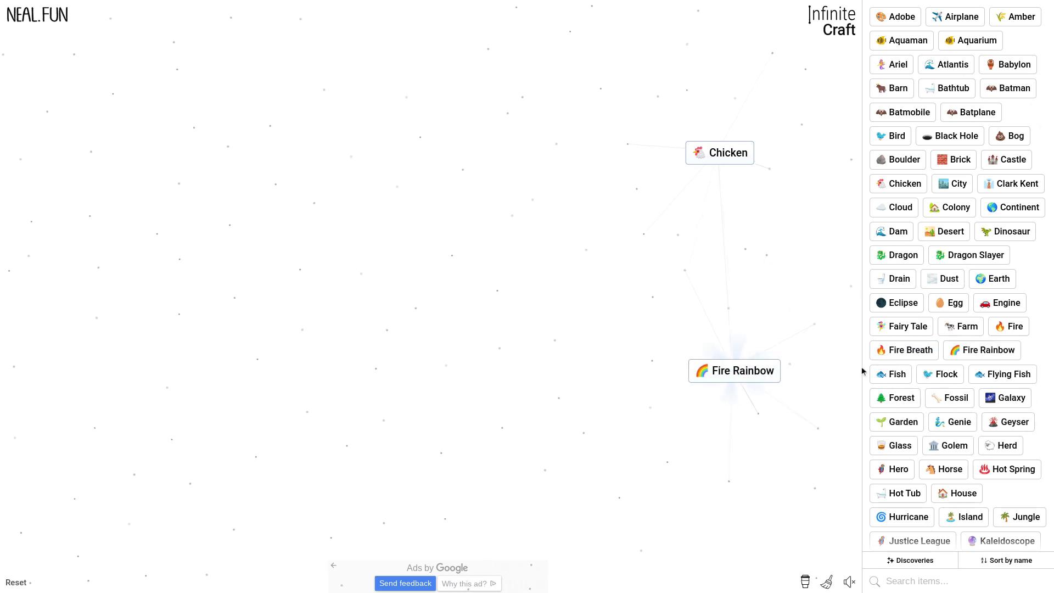
{"action": "mouse_move", "coordinate": [919, 356]}
{"action": "left_mouse_down"}
{"action": "mouse_move", "coordinate": [976, 361]}
{"action": "mouse_move", "coordinate": [681, 396]}
{"action": "left_mouse_up"}
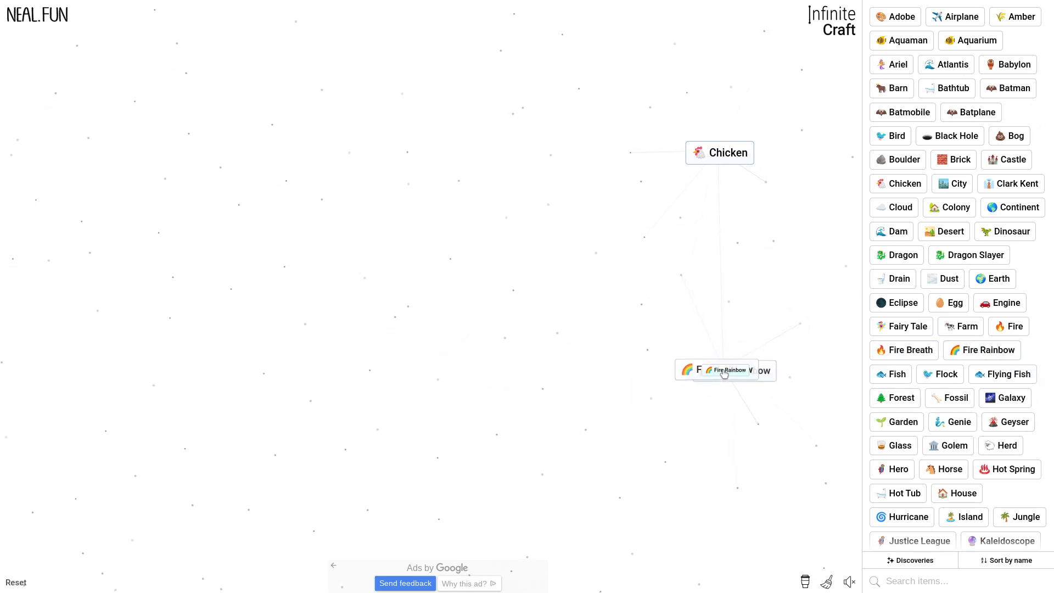
{"action": "left_click_drag", "start_coordinate": [920, 357], "coordinate": [706, 372]}
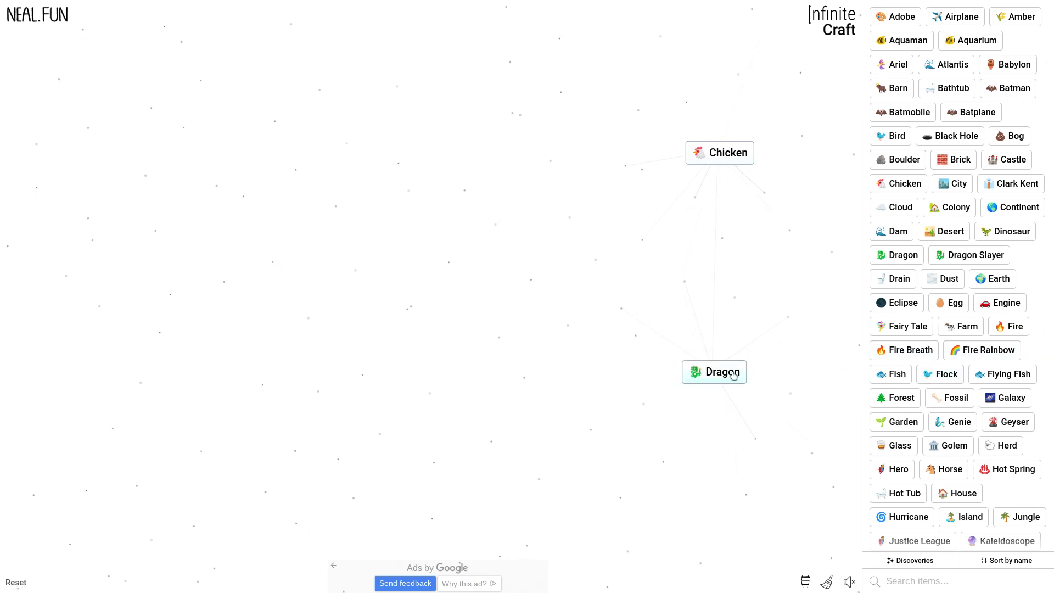
{"action": "left_click_drag", "start_coordinate": [713, 372], "coordinate": [1034, 372]}
{"action": "scroll", "coordinate": [1042, 403], "scroll_direction": "down", "scroll_amount": 3}
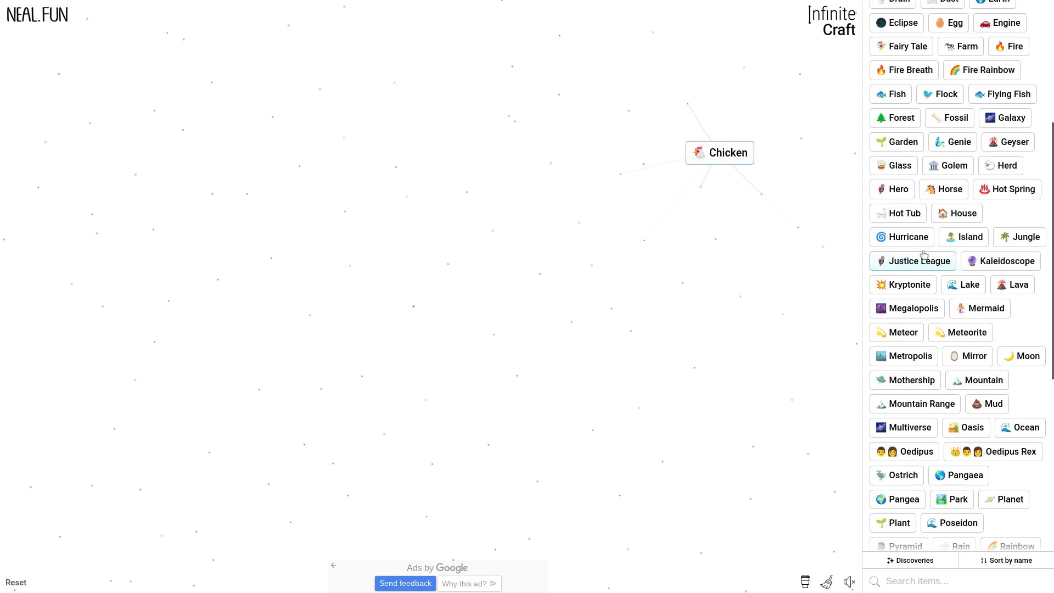
Try Horse, Island, House and Kaleidoscope on Hurricane tiles, discarding the Tornado and Rainbow results.
{"action": "left_click_drag", "start_coordinate": [906, 237], "coordinate": [685, 283]}
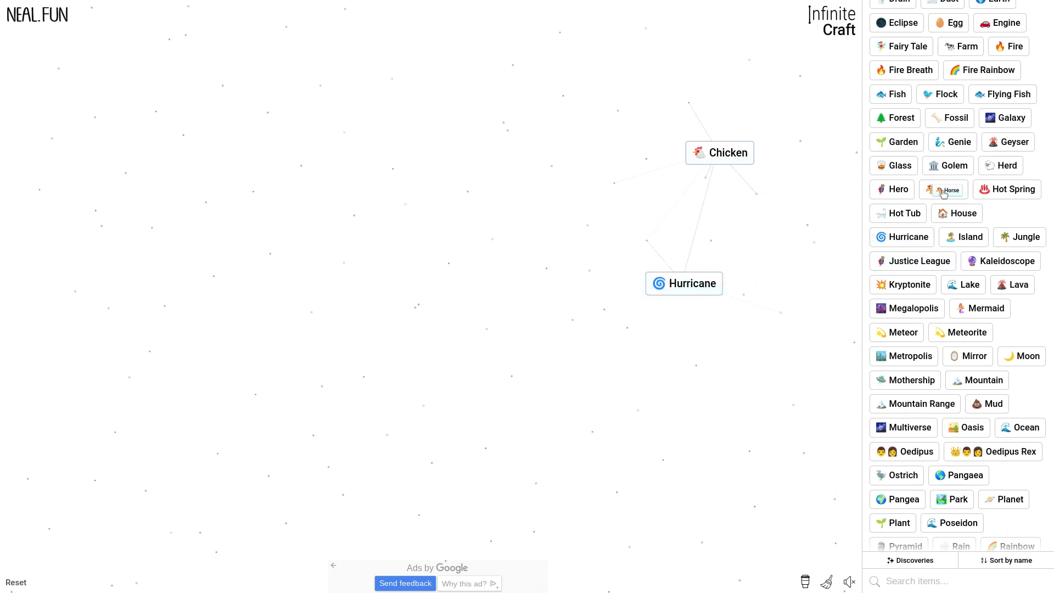
{"action": "mouse_move", "coordinate": [945, 191]}
{"action": "left_mouse_down"}
{"action": "mouse_move", "coordinate": [689, 297]}
{"action": "mouse_move", "coordinate": [985, 256]}
{"action": "left_mouse_up"}
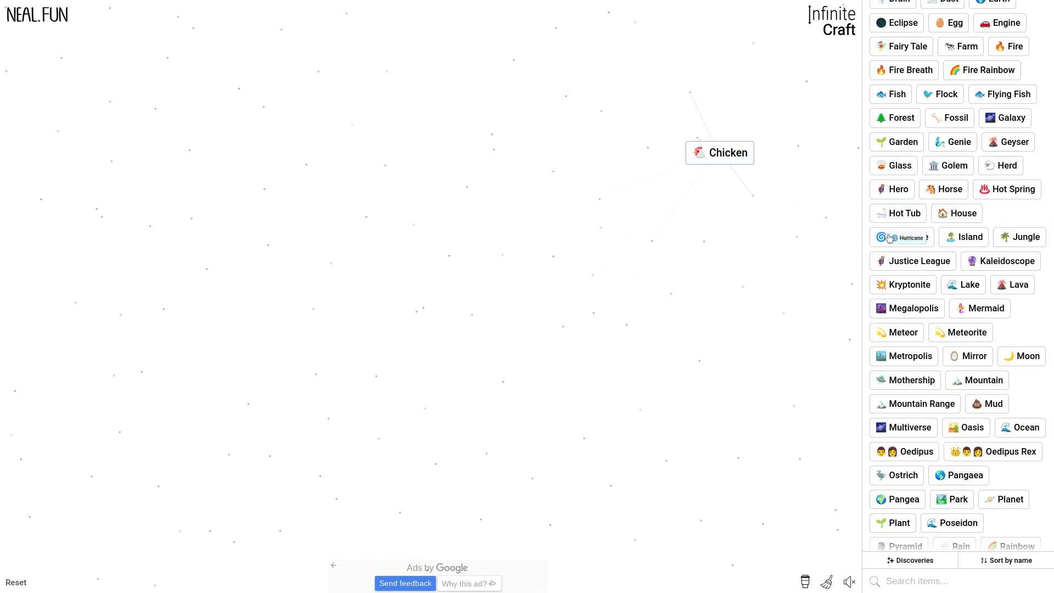
{"action": "left_click_drag", "start_coordinate": [907, 237], "coordinate": [500, 253]}
{"action": "mouse_move", "coordinate": [967, 239]}
{"action": "left_mouse_down"}
{"action": "mouse_move", "coordinate": [231, 233]}
{"action": "mouse_move", "coordinate": [1041, 298]}
{"action": "left_mouse_up"}
{"action": "left_click_drag", "start_coordinate": [907, 238], "coordinate": [788, 300]}
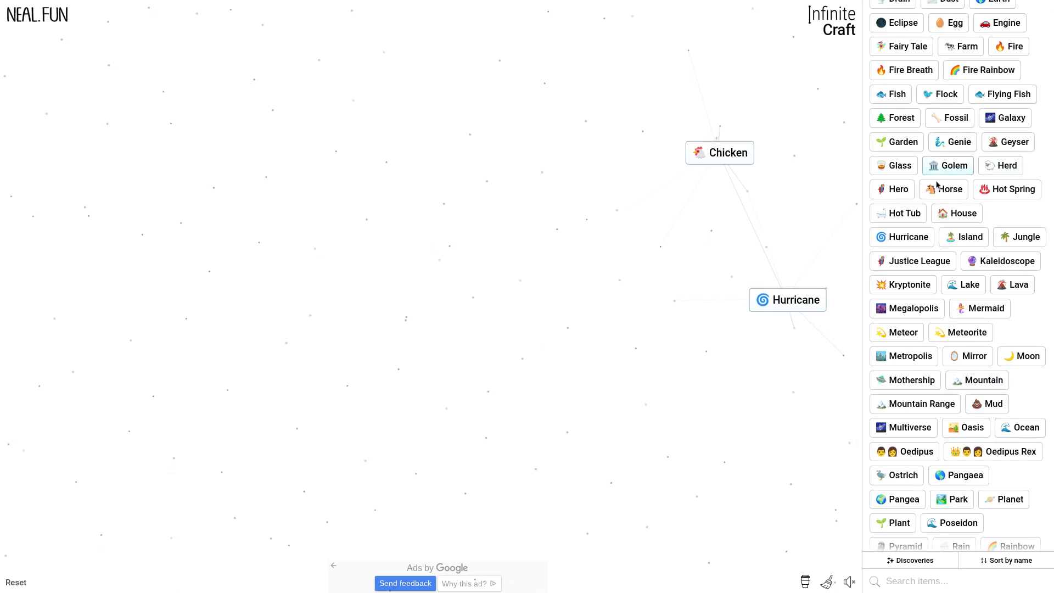
{"action": "mouse_move", "coordinate": [948, 213]}
{"action": "left_mouse_down"}
{"action": "mouse_move", "coordinate": [803, 332]}
{"action": "mouse_move", "coordinate": [780, 295]}
{"action": "mouse_move", "coordinate": [1030, 295]}
{"action": "left_mouse_up"}
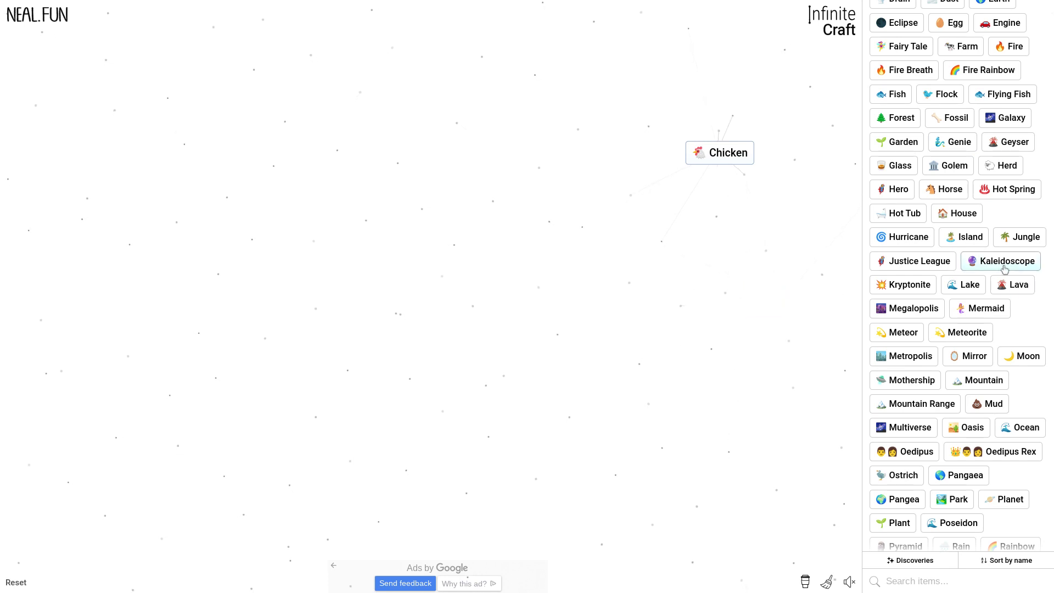
{"action": "left_click", "coordinate": [906, 237]}
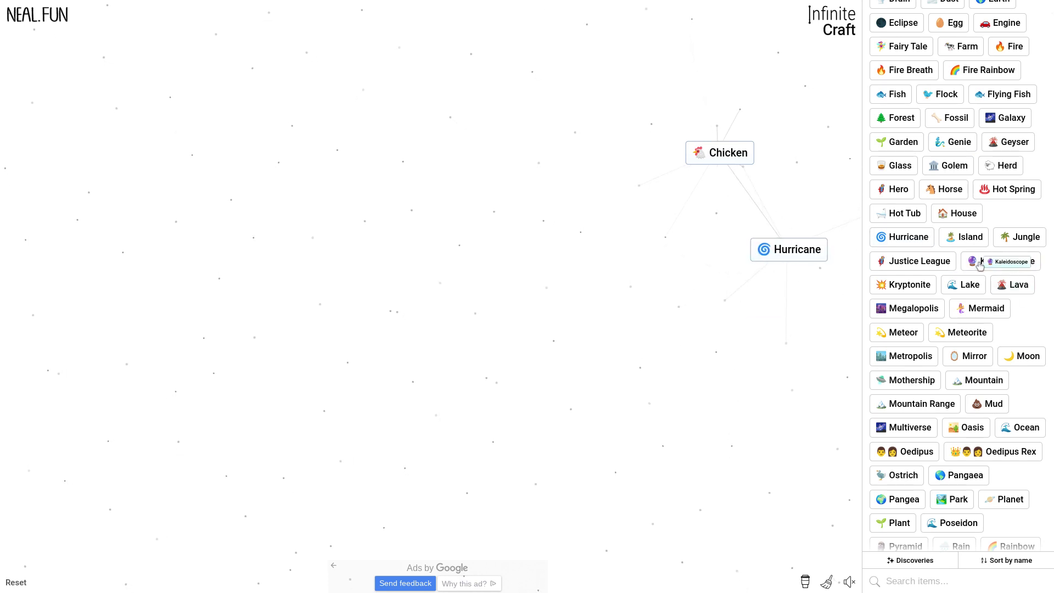
{"action": "left_click_drag", "start_coordinate": [1008, 261], "coordinate": [766, 255]}
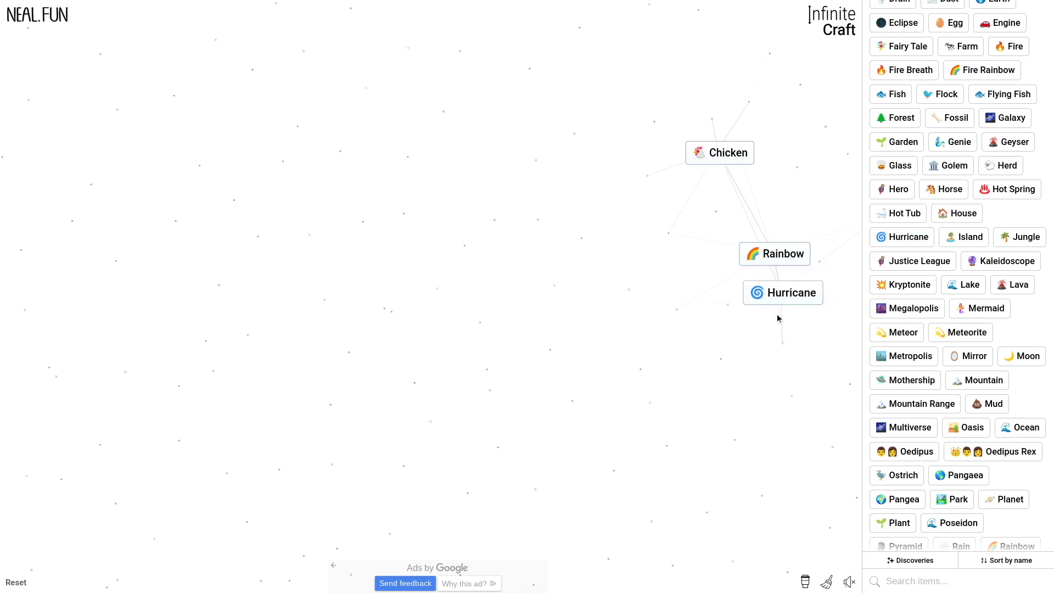
{"action": "left_click_drag", "start_coordinate": [783, 295], "coordinate": [754, 257]}
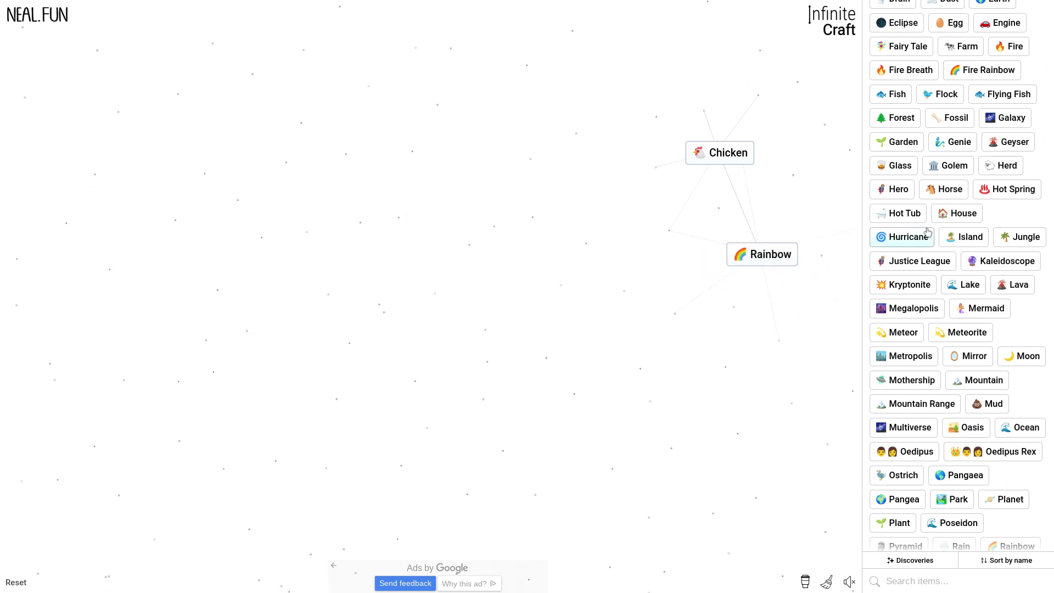
{"action": "mouse_move", "coordinate": [796, 268]}
{"action": "left_mouse_down"}
{"action": "mouse_move", "coordinate": [906, 248]}
{"action": "mouse_move", "coordinate": [716, 162]}
{"action": "mouse_move", "coordinate": [1017, 289]}
{"action": "left_mouse_up"}
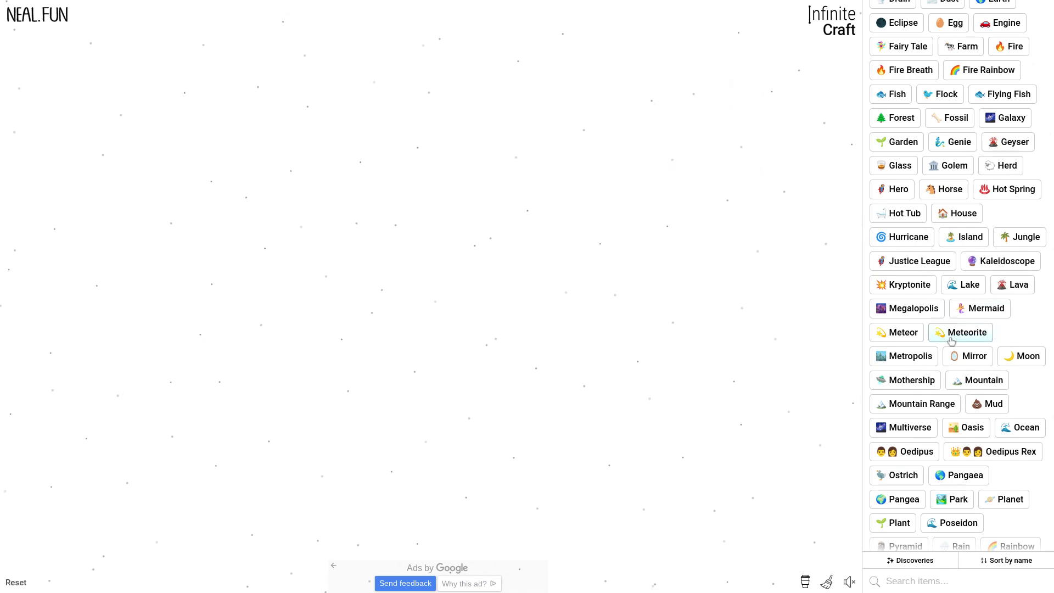
{"action": "scroll", "coordinate": [938, 359], "scroll_direction": "up", "scroll_amount": 2}
{"action": "scroll", "coordinate": [948, 248], "scroll_direction": "up", "scroll_amount": 2}
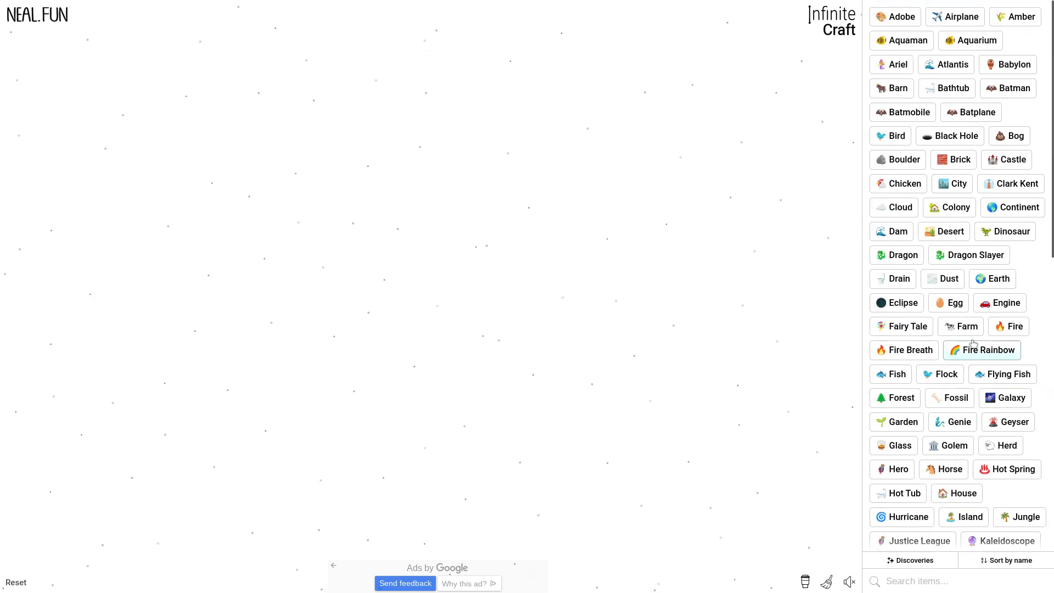
Craft Dragonborn from Dragon and Colony, then Skyrim by adding System.
{"action": "left_click_drag", "start_coordinate": [950, 207], "coordinate": [747, 249]}
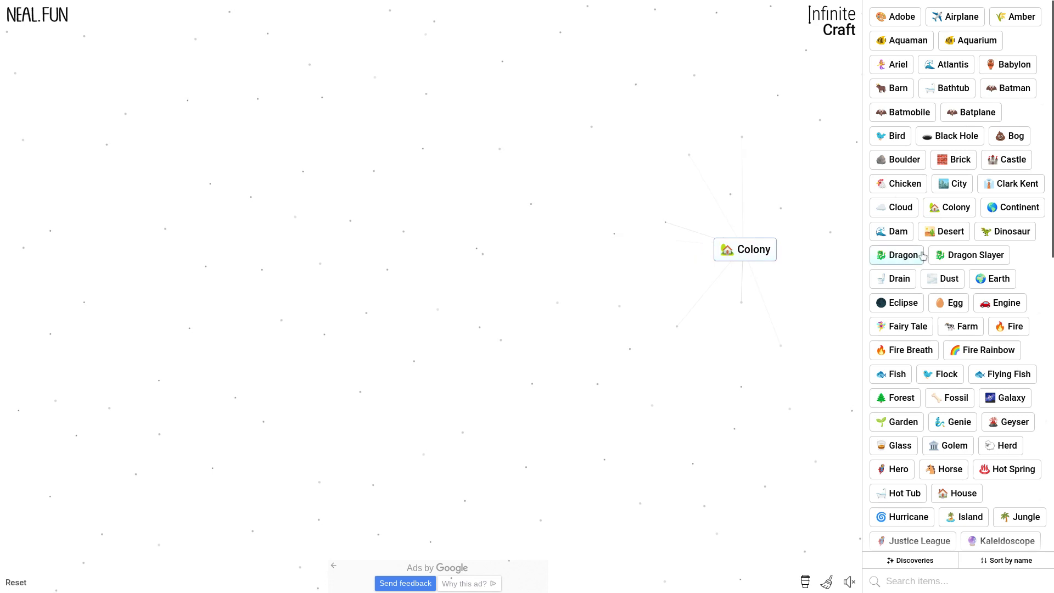
{"action": "left_click_drag", "start_coordinate": [906, 255], "coordinate": [765, 256]}
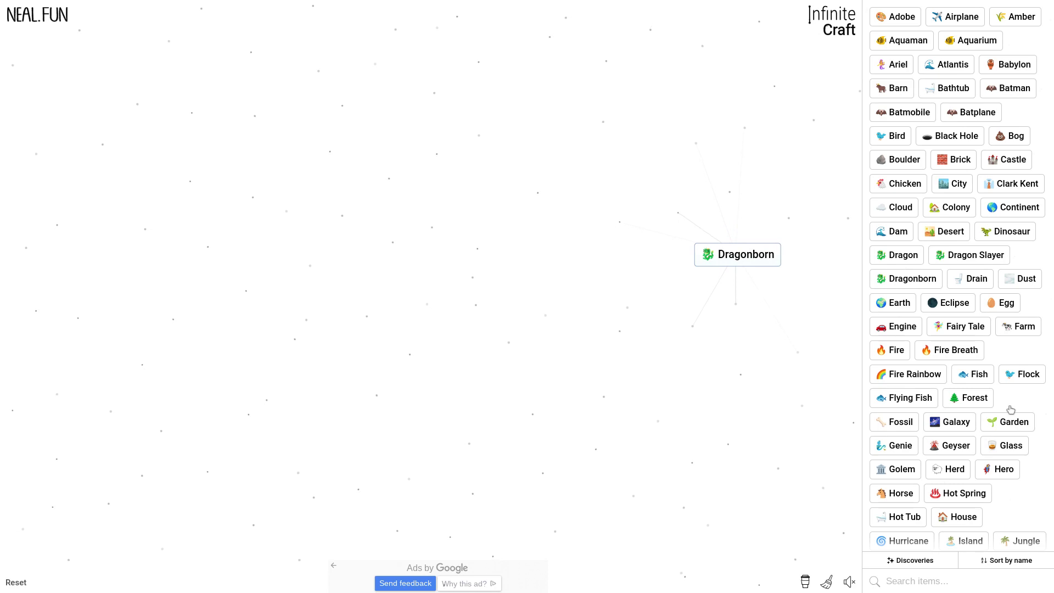
{"action": "scroll", "coordinate": [1011, 410], "scroll_direction": "down", "scroll_amount": 6}
{"action": "scroll", "coordinate": [998, 399], "scroll_direction": "down", "scroll_amount": 3}
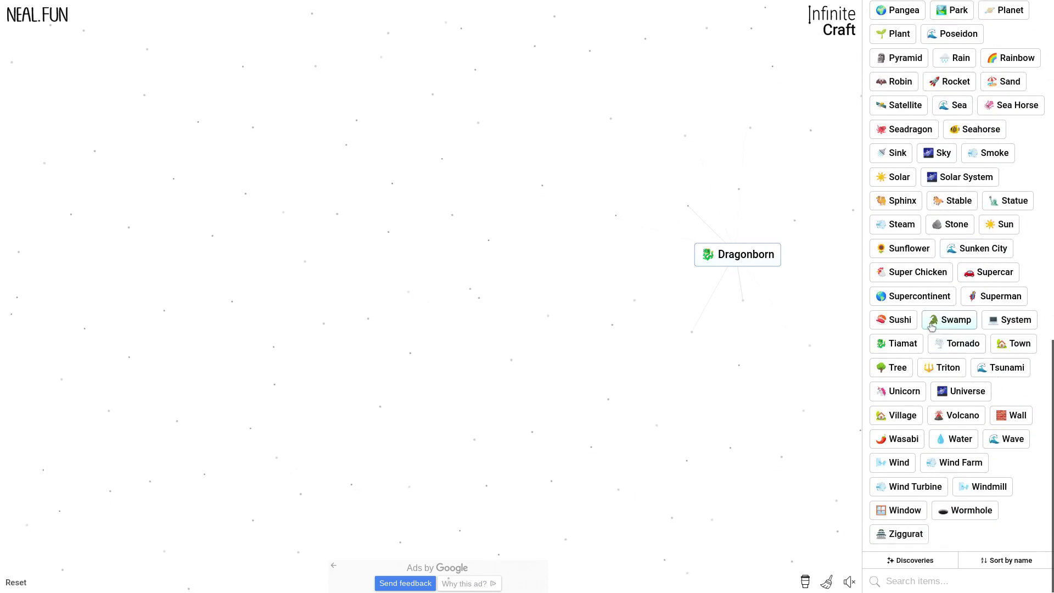
{"action": "left_click_drag", "start_coordinate": [1013, 320], "coordinate": [764, 272]}
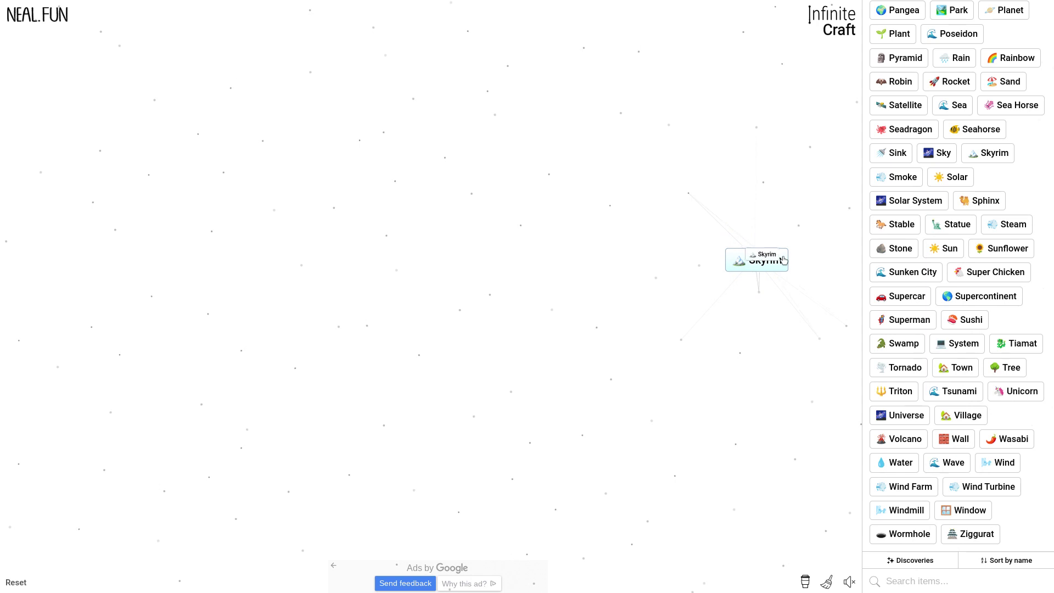
{"action": "mouse_move", "coordinate": [783, 261]}
{"action": "left_mouse_down"}
{"action": "mouse_move", "coordinate": [783, 227]}
{"action": "mouse_move", "coordinate": [784, 265]}
{"action": "left_mouse_up"}
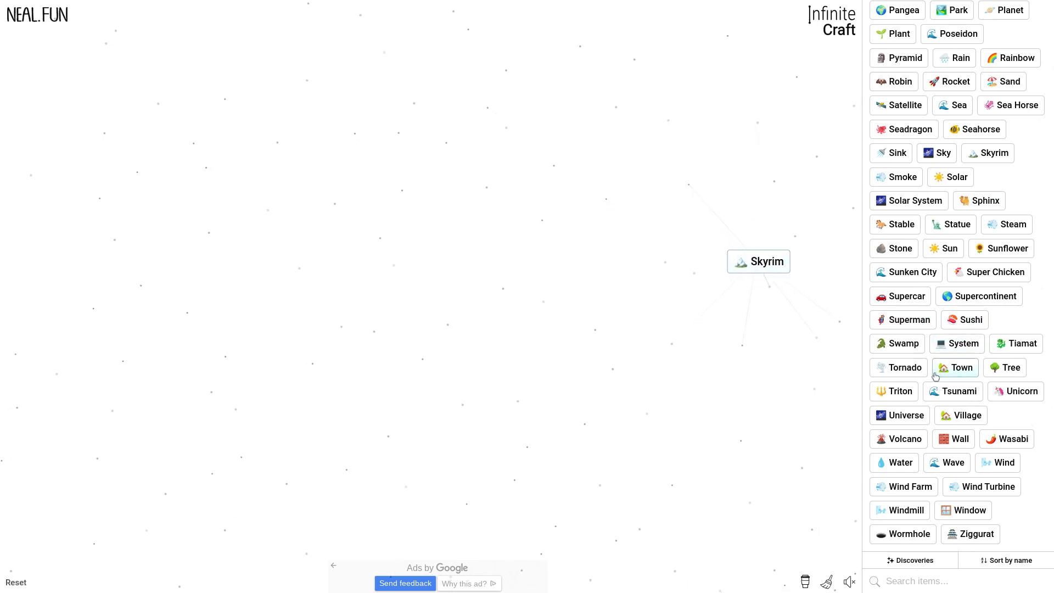
Try Unicorn on Skyrim, craft Super Morrowind from Superman and Morrowind, then add Super Chicken.
{"action": "mouse_move", "coordinate": [1020, 402]}
{"action": "left_mouse_down"}
{"action": "mouse_move", "coordinate": [795, 284]}
{"action": "mouse_move", "coordinate": [777, 257]}
{"action": "mouse_move", "coordinate": [901, 297]}
{"action": "left_mouse_up"}
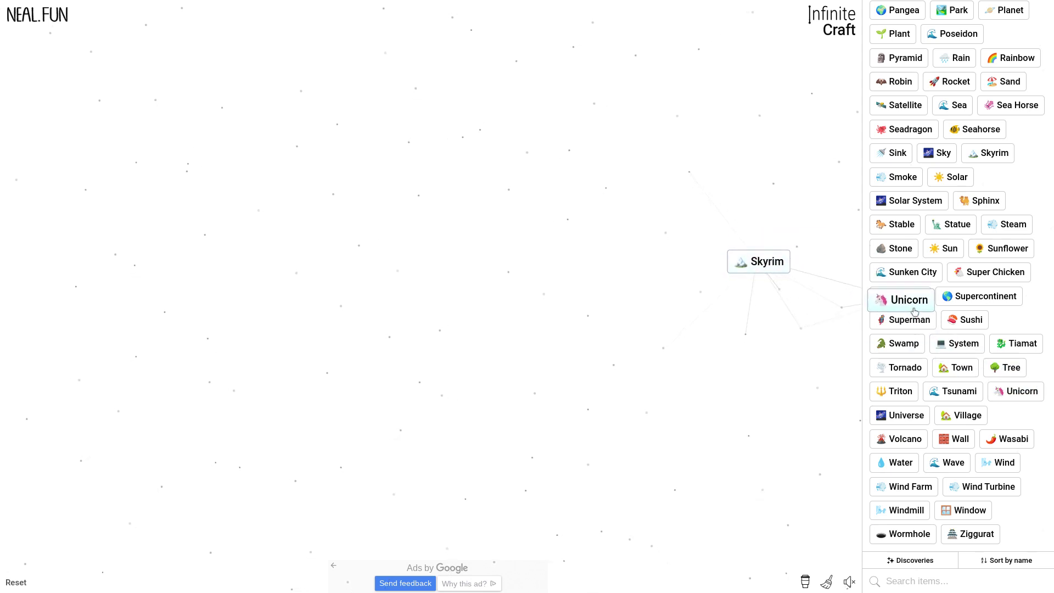
{"action": "mouse_move", "coordinate": [902, 345]}
{"action": "left_mouse_down"}
{"action": "mouse_move", "coordinate": [793, 283]}
{"action": "mouse_move", "coordinate": [761, 285]}
{"action": "left_mouse_up"}
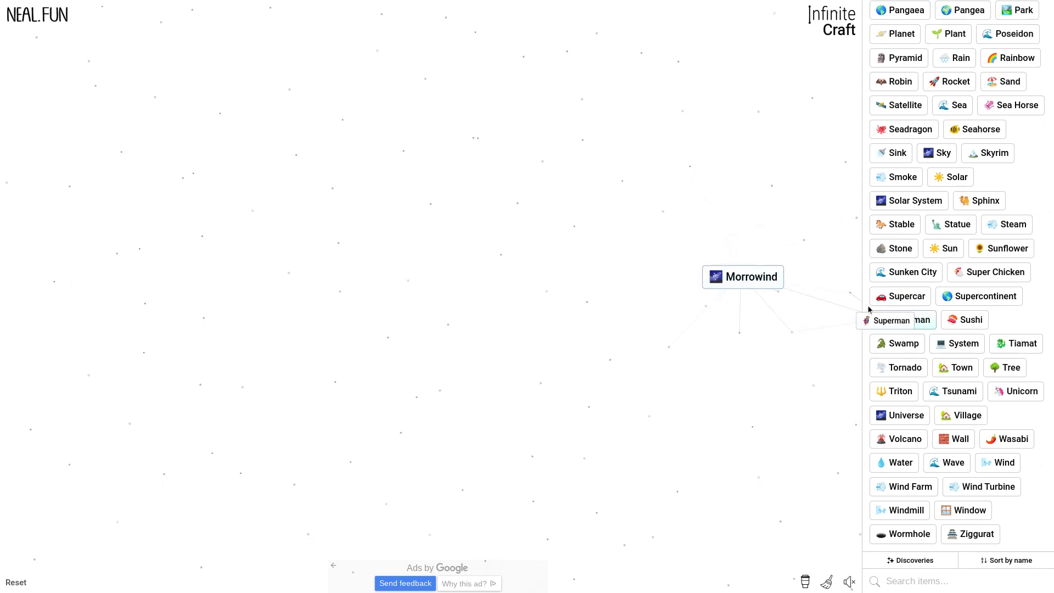
{"action": "left_click_drag", "start_coordinate": [869, 309], "coordinate": [718, 271]}
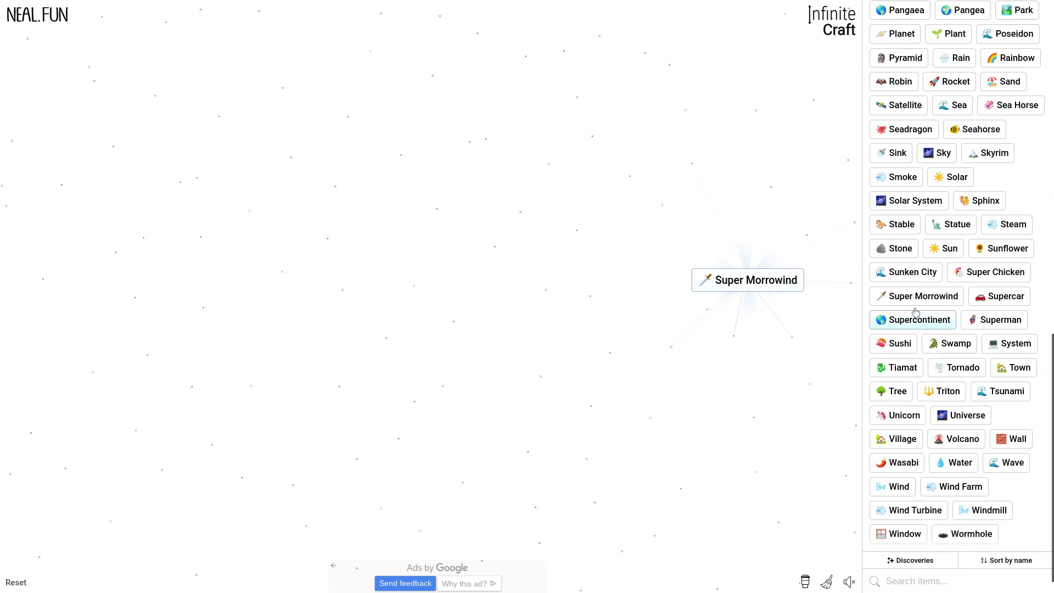
{"action": "left_click_drag", "start_coordinate": [916, 297], "coordinate": [804, 289]}
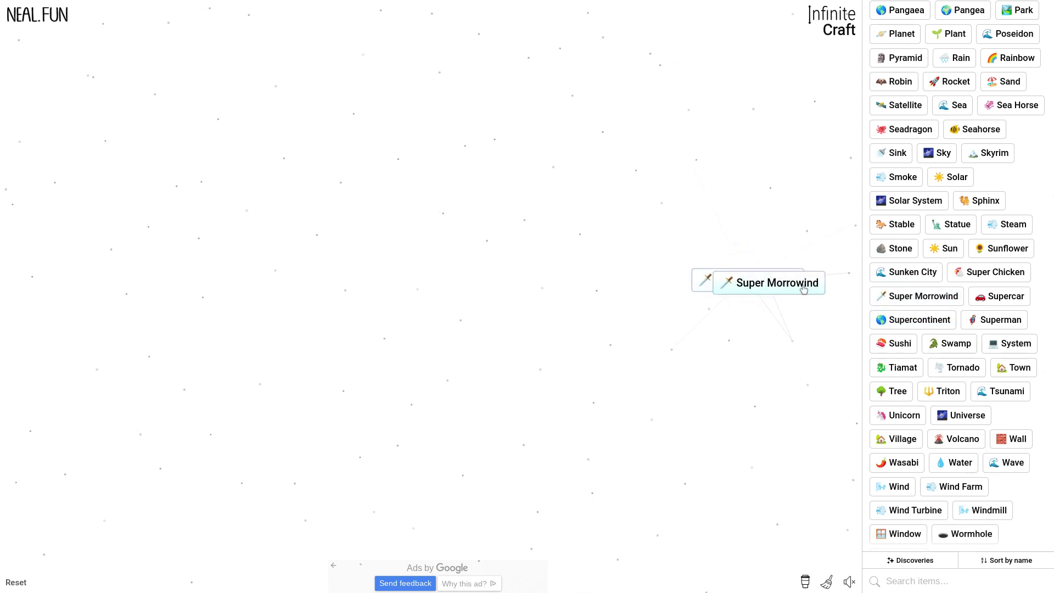
{"action": "mouse_move", "coordinate": [1000, 298]}
{"action": "left_mouse_down"}
{"action": "mouse_move", "coordinate": [771, 285]}
{"action": "mouse_move", "coordinate": [868, 312]}
{"action": "mouse_move", "coordinate": [961, 358]}
{"action": "mouse_move", "coordinate": [792, 254]}
{"action": "mouse_move", "coordinate": [968, 317]}
{"action": "left_mouse_up"}
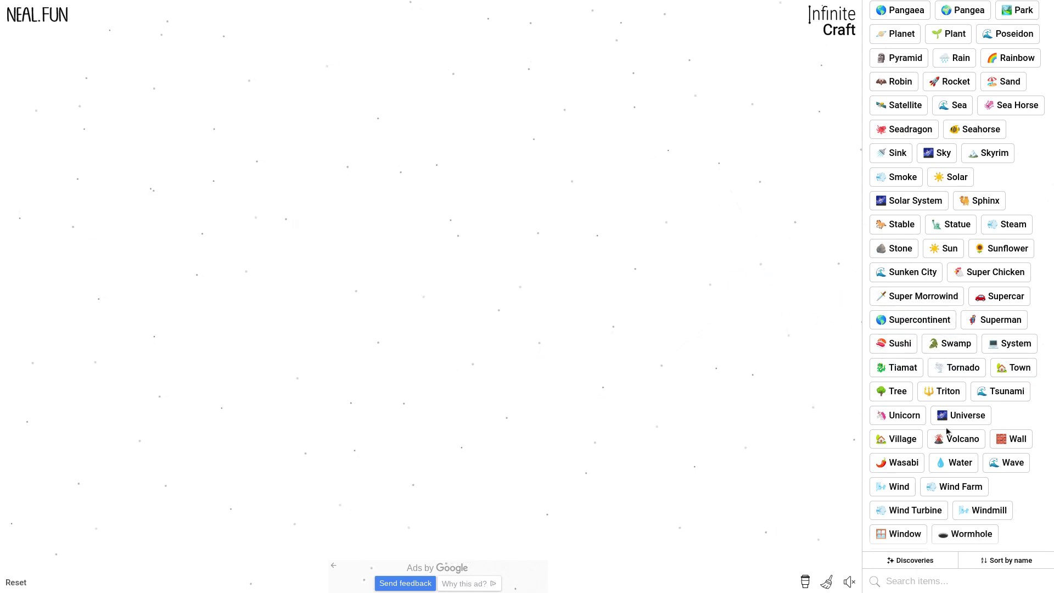
{"action": "left_click_drag", "start_coordinate": [919, 296], "coordinate": [713, 250]}
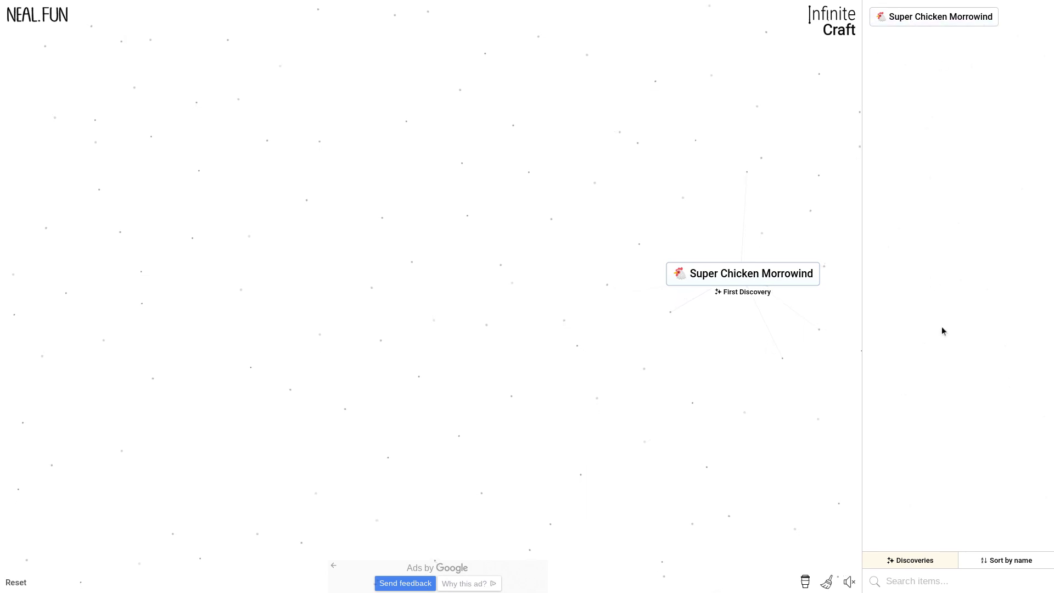
Show all items and combine Genie with Super Chicken Morrowind.
{"action": "left_click", "coordinate": [913, 559]}
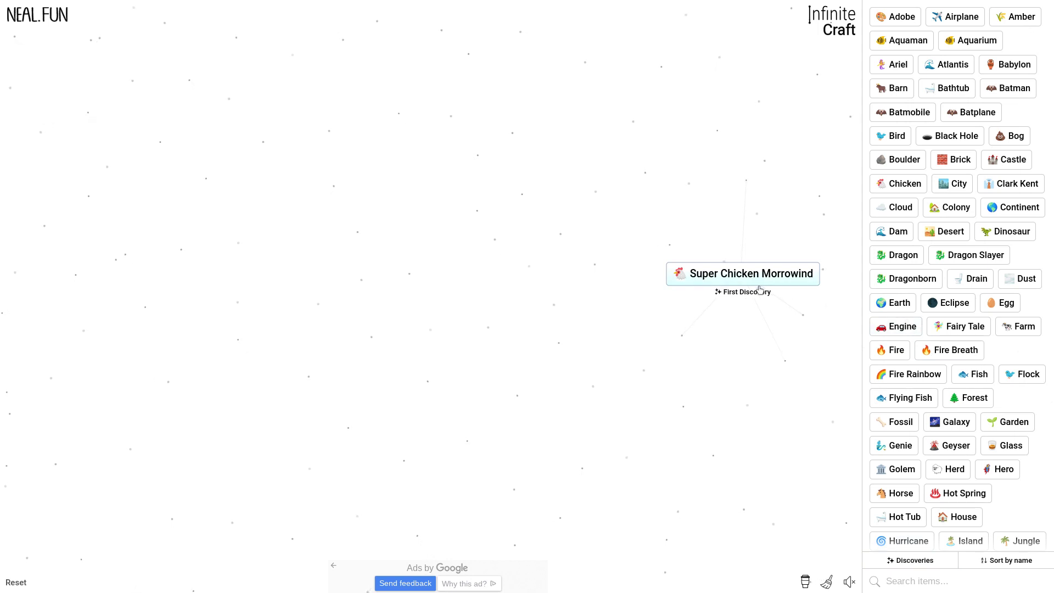
{"action": "mouse_move", "coordinate": [762, 283]}
{"action": "left_mouse_down"}
{"action": "mouse_move", "coordinate": [712, 264]}
{"action": "mouse_move", "coordinate": [700, 276]}
{"action": "left_mouse_up"}
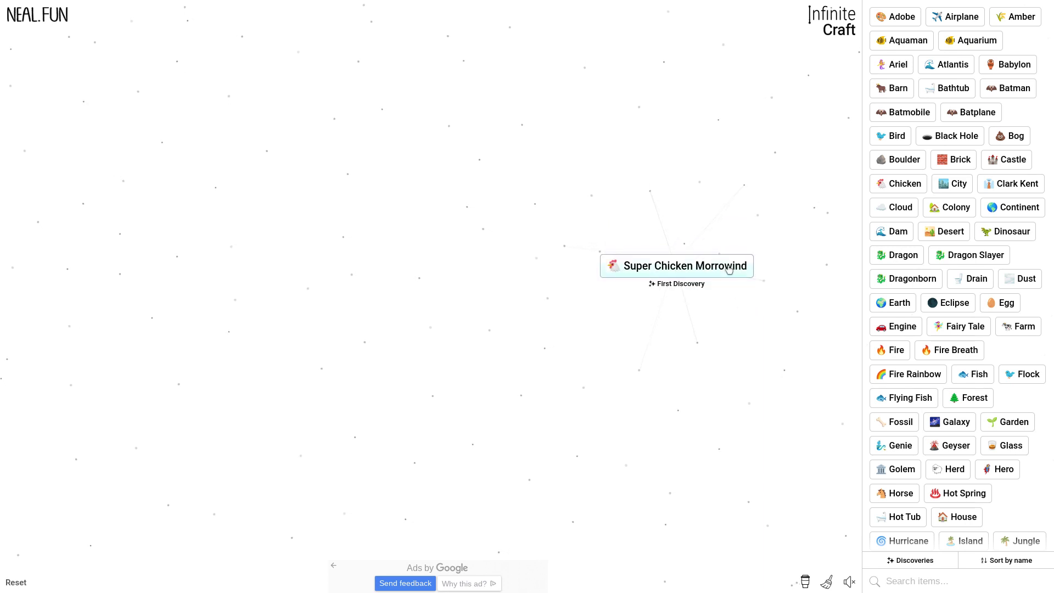
{"action": "mouse_move", "coordinate": [896, 447]}
{"action": "left_mouse_down"}
{"action": "mouse_move", "coordinate": [703, 264]}
{"action": "mouse_move", "coordinate": [766, 304]}
{"action": "left_mouse_up"}
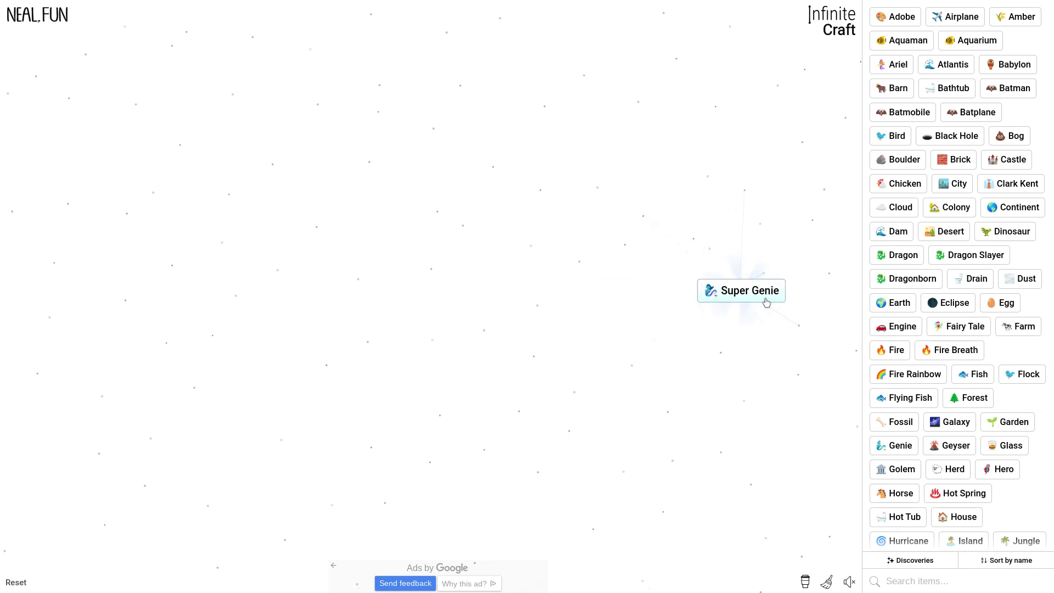
Craft Flying Carpet from Flying Fish and Super Genie, try Earth on it, and clear the tiles.
{"action": "left_click", "coordinate": [919, 402]}
{"action": "left_click", "coordinate": [918, 558]}
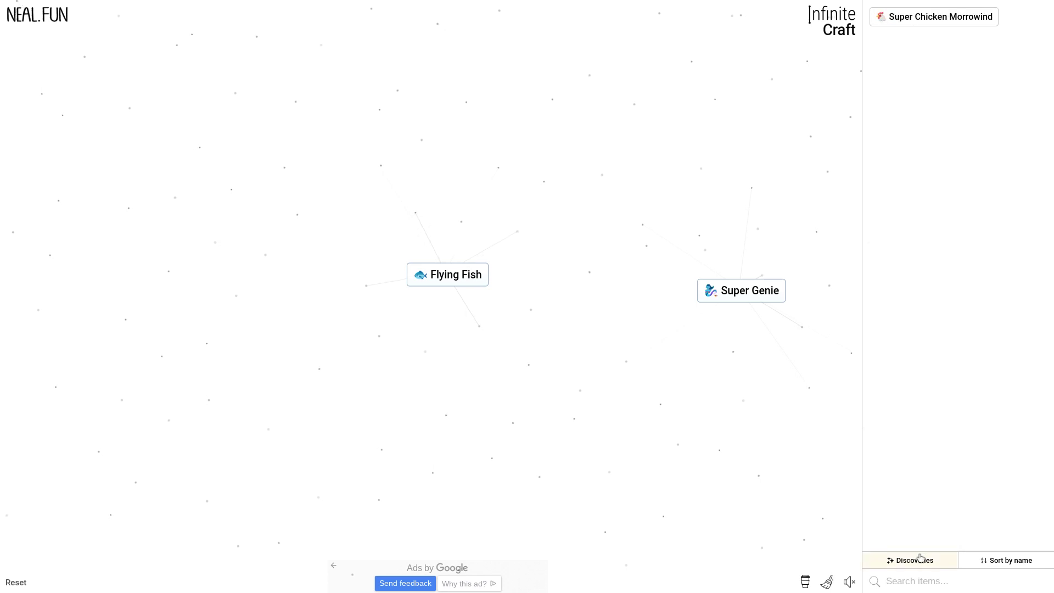
{"action": "left_click_drag", "start_coordinate": [448, 276], "coordinate": [733, 285]}
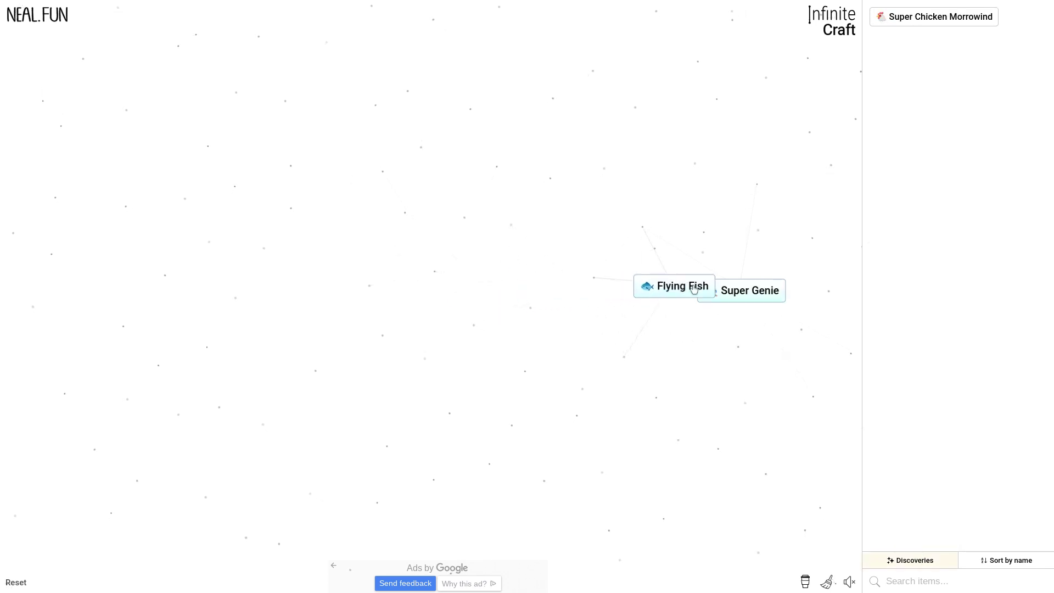
{"action": "left_click", "coordinate": [931, 561]}
{"action": "left_click_drag", "start_coordinate": [897, 303], "coordinate": [748, 296]}
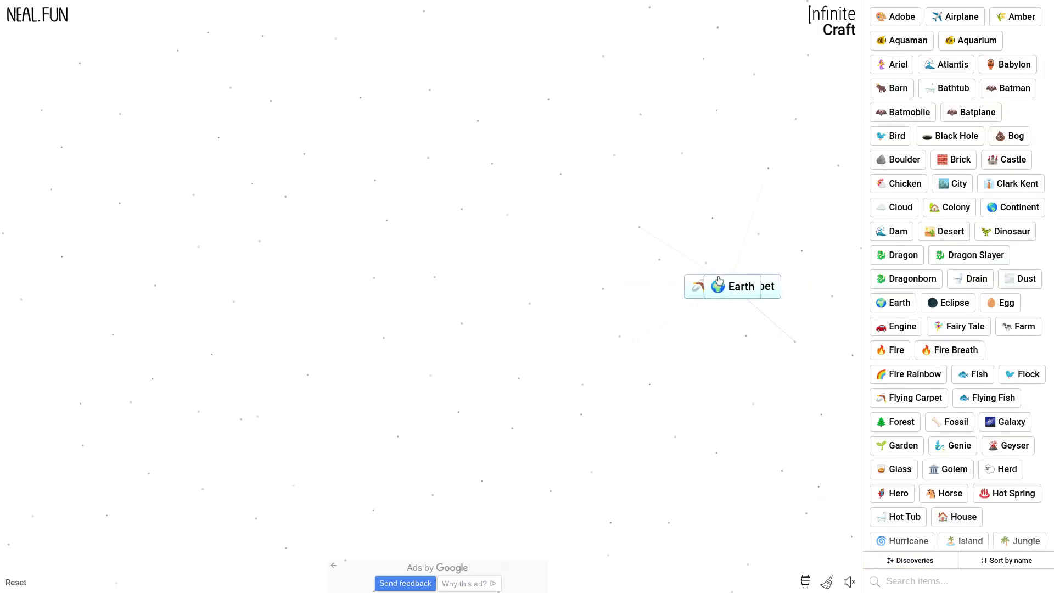
{"action": "mouse_move", "coordinate": [913, 279]}
{"action": "left_mouse_down"}
{"action": "mouse_move", "coordinate": [732, 291]}
{"action": "mouse_move", "coordinate": [1052, 424]}
{"action": "mouse_move", "coordinate": [1022, 441]}
{"action": "left_mouse_up"}
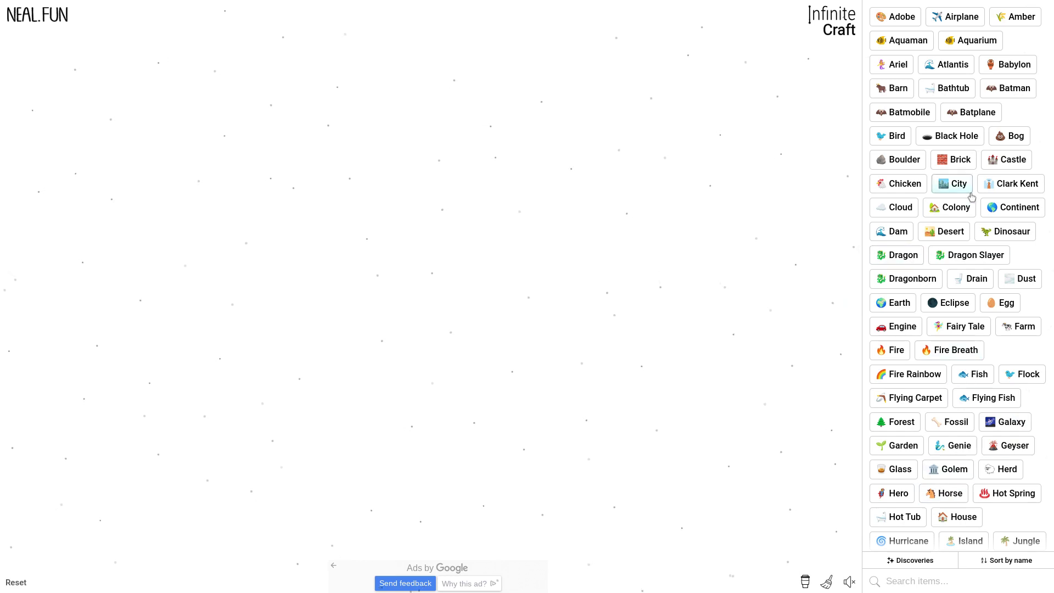
{"action": "scroll", "coordinate": [970, 199], "scroll_direction": "down", "scroll_amount": 3}
{"action": "scroll", "coordinate": [960, 222], "scroll_direction": "down", "scroll_amount": 5}
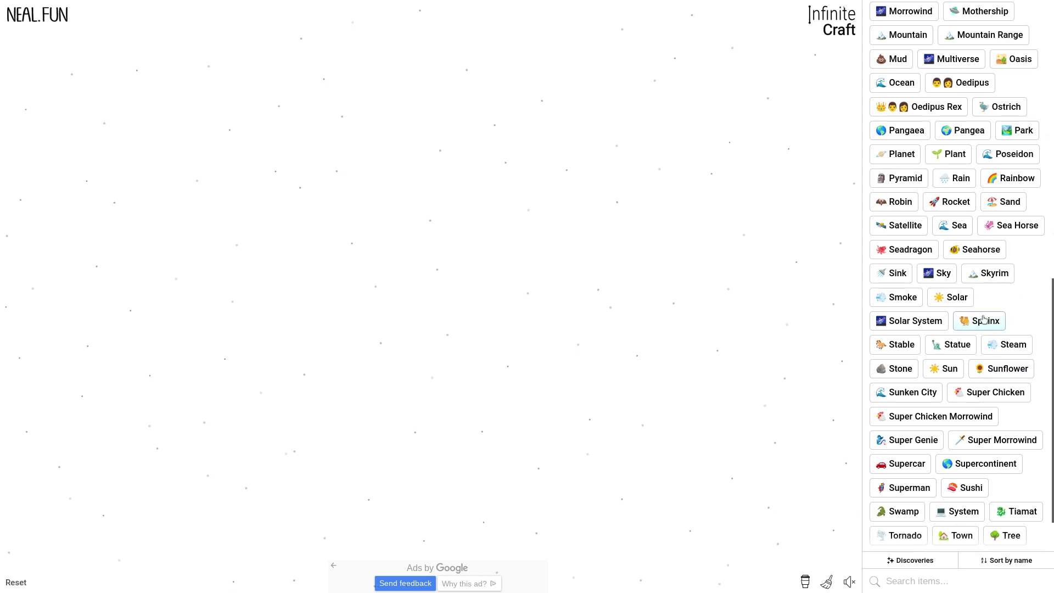
Set Super Chicken Morrowind beside Super Chicken, then combine Supercar and Superman with it.
{"action": "left_click_drag", "start_coordinate": [970, 416], "coordinate": [787, 414]}
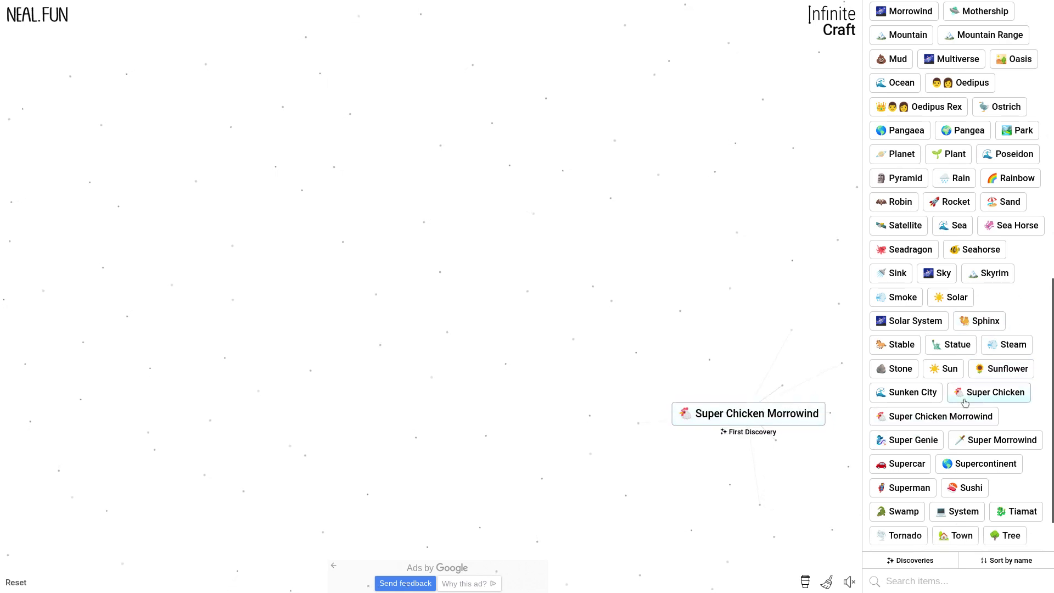
{"action": "left_click_drag", "start_coordinate": [967, 393], "coordinate": [787, 410]}
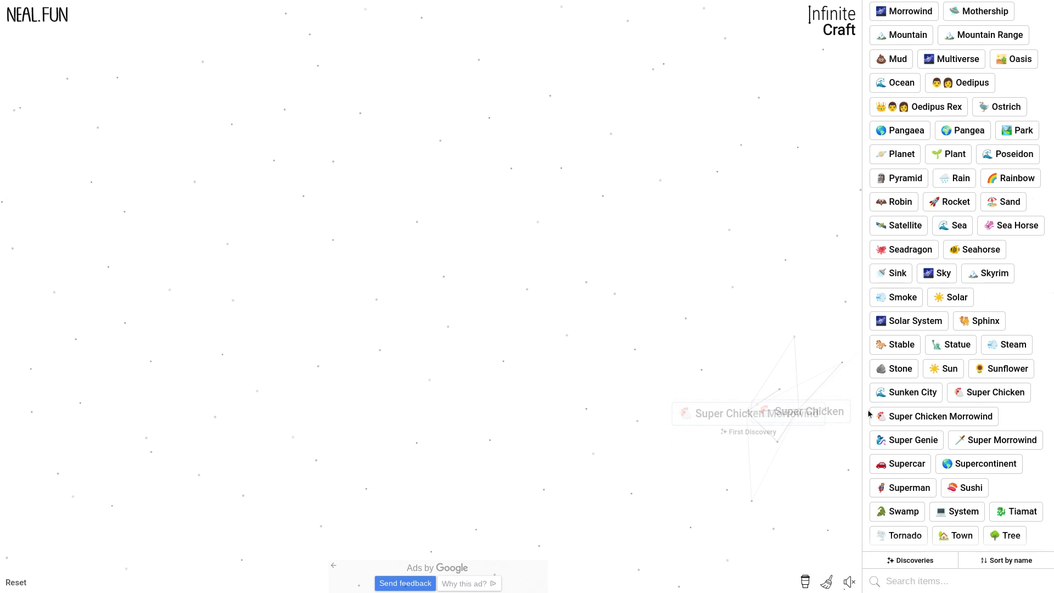
{"action": "left_click_drag", "start_coordinate": [832, 416], "coordinate": [795, 389]}
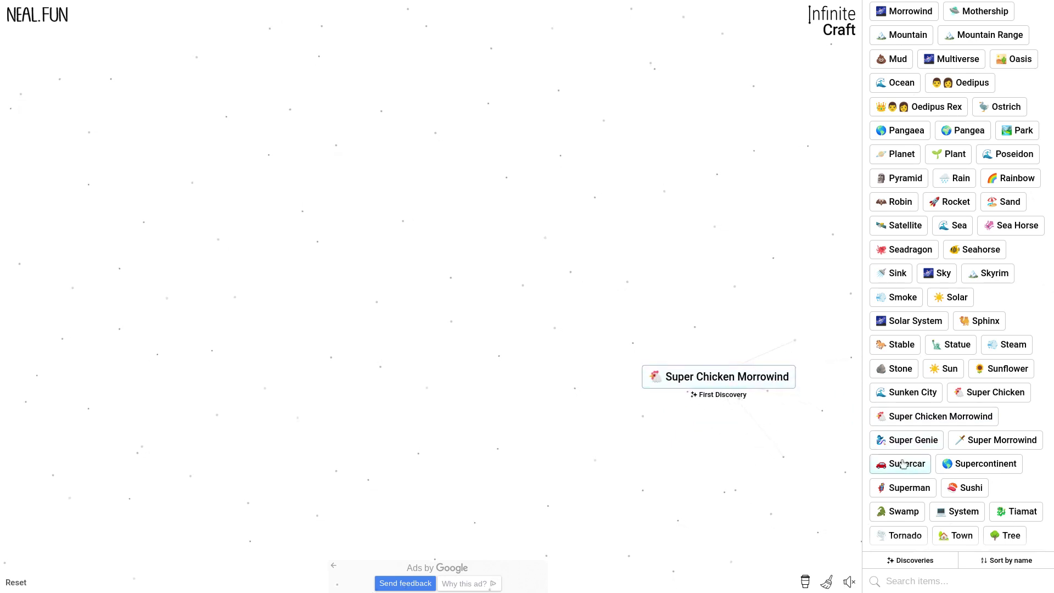
{"action": "left_click_drag", "start_coordinate": [904, 464], "coordinate": [737, 377]}
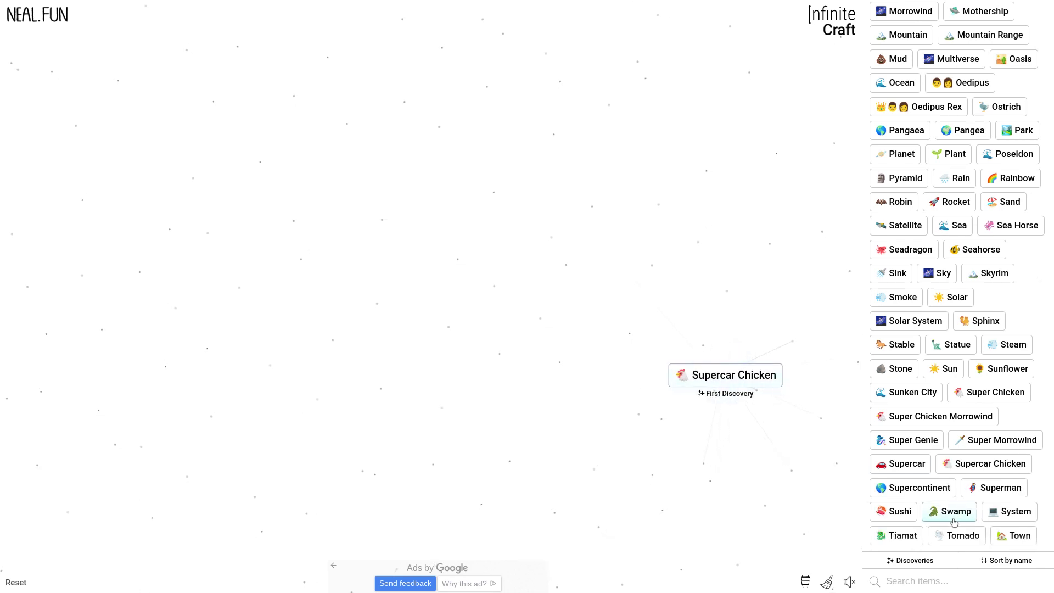
{"action": "mouse_move", "coordinate": [999, 487]}
{"action": "left_mouse_down"}
{"action": "mouse_move", "coordinate": [736, 373]}
{"action": "mouse_move", "coordinate": [1006, 518]}
{"action": "left_mouse_up"}
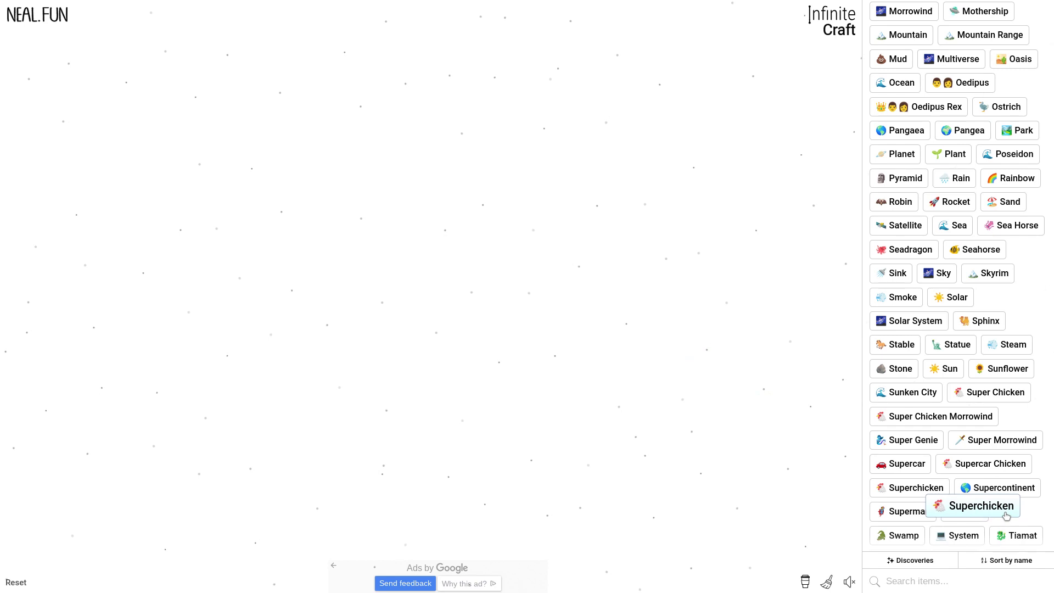
Make Dwemer Chicken from Super Chicken Morrowind and Dwemer, then combine it with Super Genie.
{"action": "left_click_drag", "start_coordinate": [967, 416], "coordinate": [710, 429]}
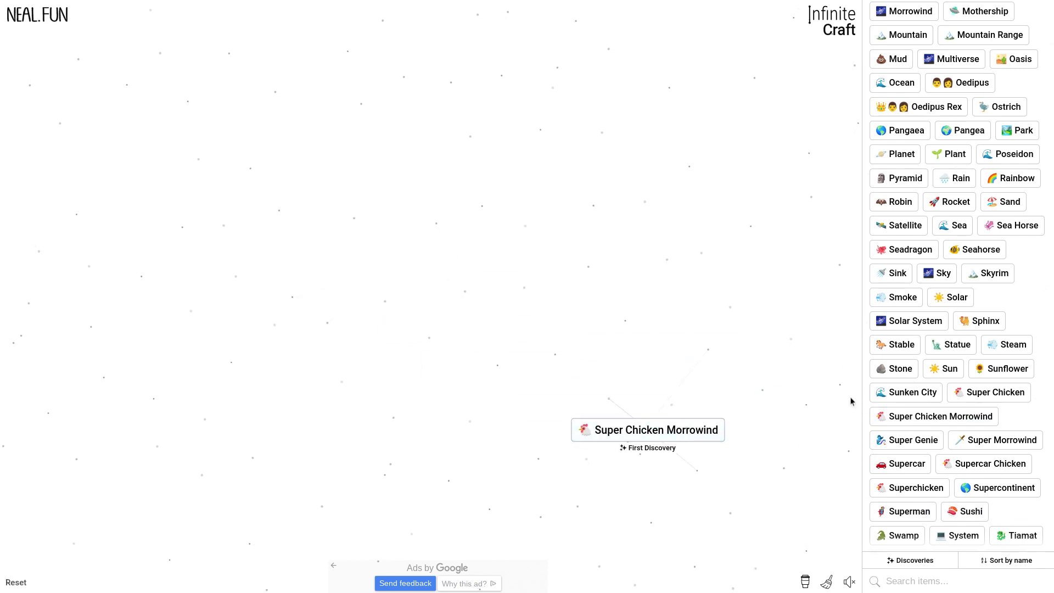
{"action": "mouse_move", "coordinate": [875, 393]}
{"action": "left_mouse_down"}
{"action": "mouse_move", "coordinate": [781, 443]}
{"action": "mouse_move", "coordinate": [637, 424]}
{"action": "left_mouse_up"}
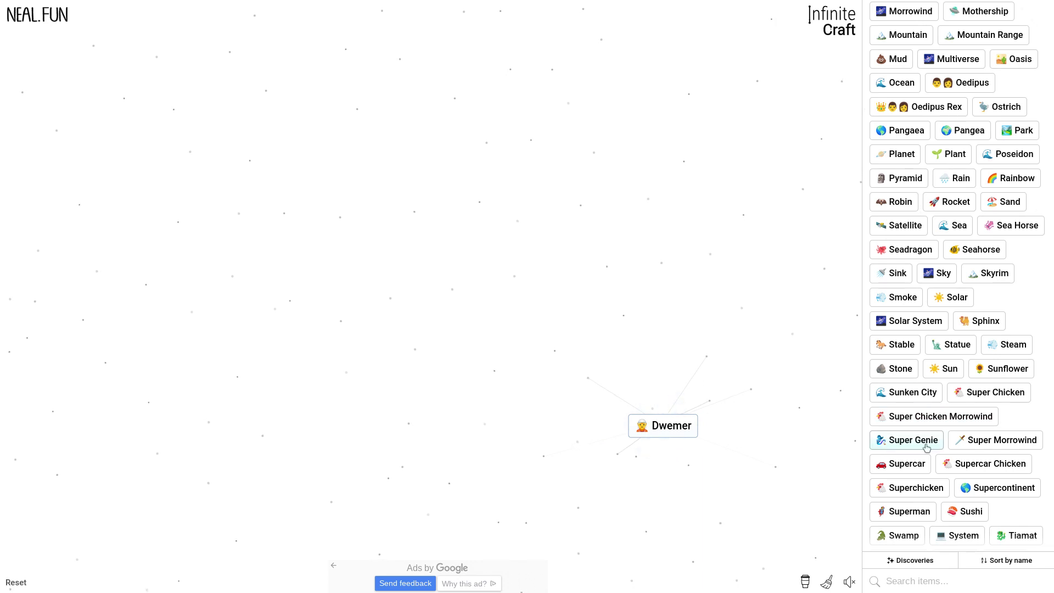
{"action": "mouse_move", "coordinate": [922, 445]}
{"action": "left_mouse_down"}
{"action": "mouse_move", "coordinate": [655, 425]}
{"action": "mouse_move", "coordinate": [735, 378]}
{"action": "left_mouse_up"}
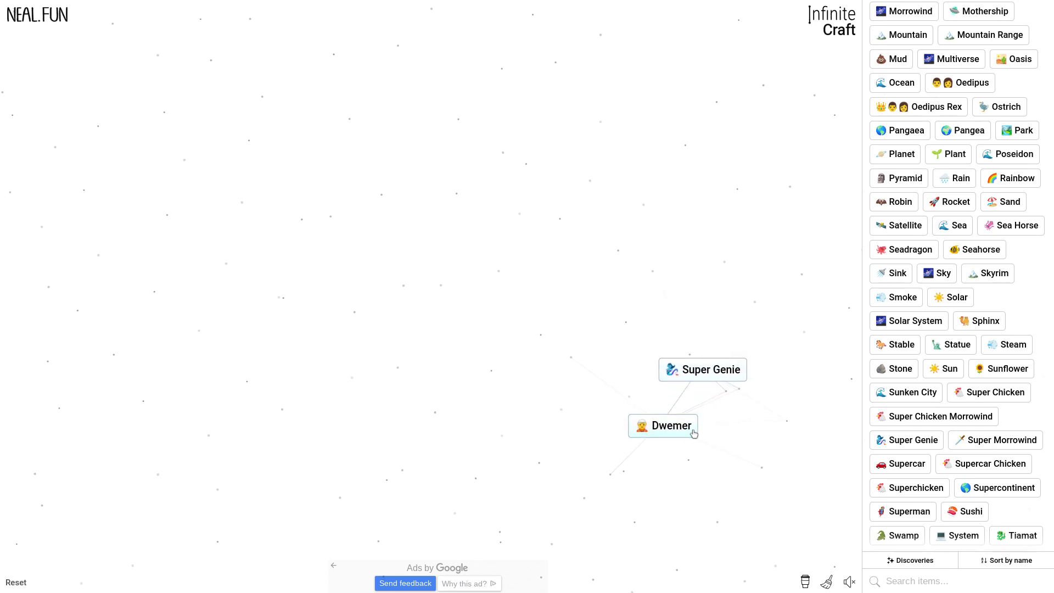
{"action": "left_click_drag", "start_coordinate": [885, 413], "coordinate": [643, 419]}
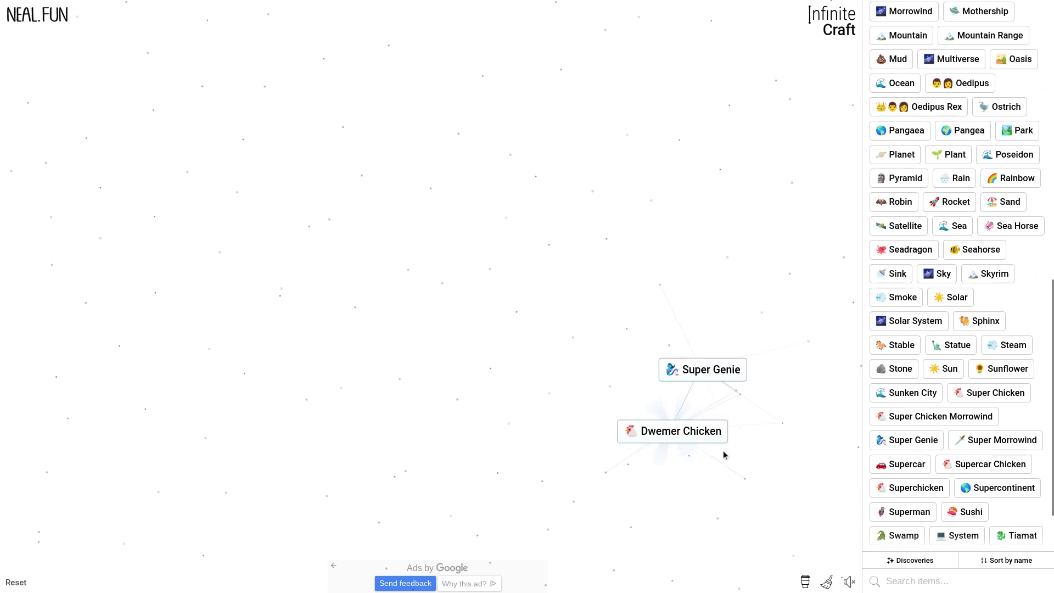
{"action": "mouse_move", "coordinate": [717, 442]}
{"action": "left_mouse_down"}
{"action": "mouse_move", "coordinate": [737, 369]}
{"action": "mouse_move", "coordinate": [956, 498]}
{"action": "left_mouse_up"}
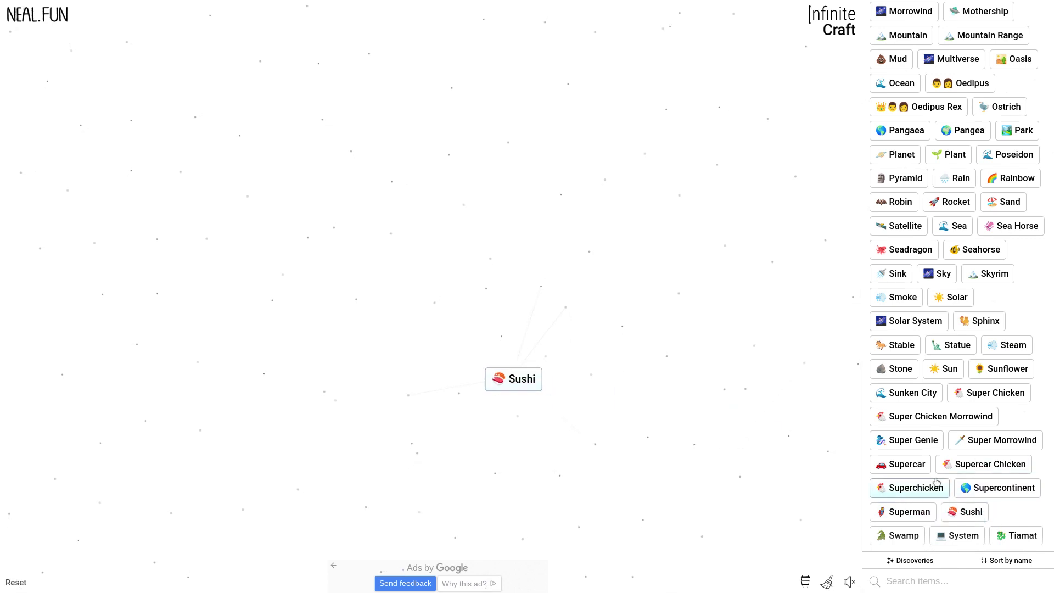
Make Chicken Sushi from Super Chicken Morrowind and Sushi, try Tiamat on it, then clear it.
{"action": "left_click_drag", "start_coordinate": [941, 416], "coordinate": [563, 382]}
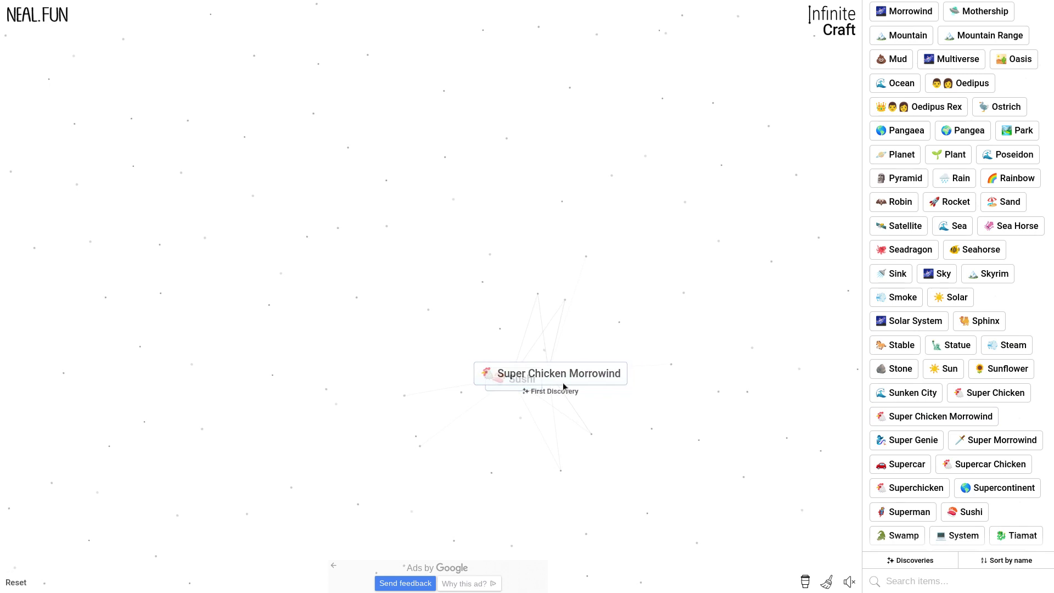
{"action": "left_click_drag", "start_coordinate": [571, 389], "coordinate": [656, 393]}
{"action": "left_click_drag", "start_coordinate": [1024, 534], "coordinate": [667, 400]}
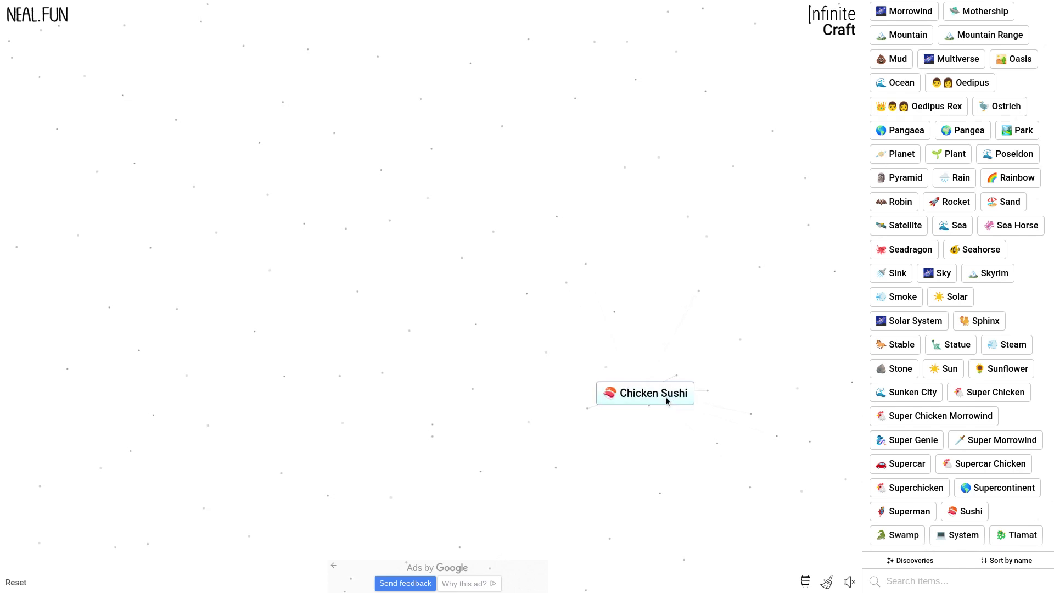
{"action": "left_click_drag", "start_coordinate": [668, 401], "coordinate": [756, 454]}
{"action": "scroll", "coordinate": [1019, 553], "scroll_direction": "down", "scroll_amount": 2}
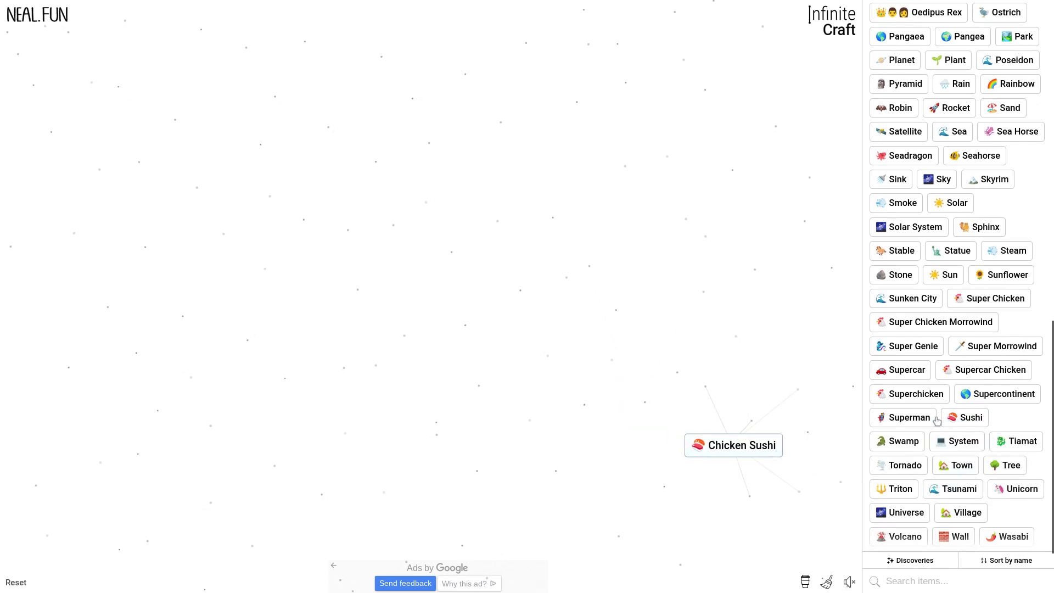
{"action": "mouse_move", "coordinate": [923, 322]}
{"action": "left_mouse_down"}
{"action": "mouse_move", "coordinate": [770, 409]}
{"action": "mouse_move", "coordinate": [745, 450]}
{"action": "left_mouse_up"}
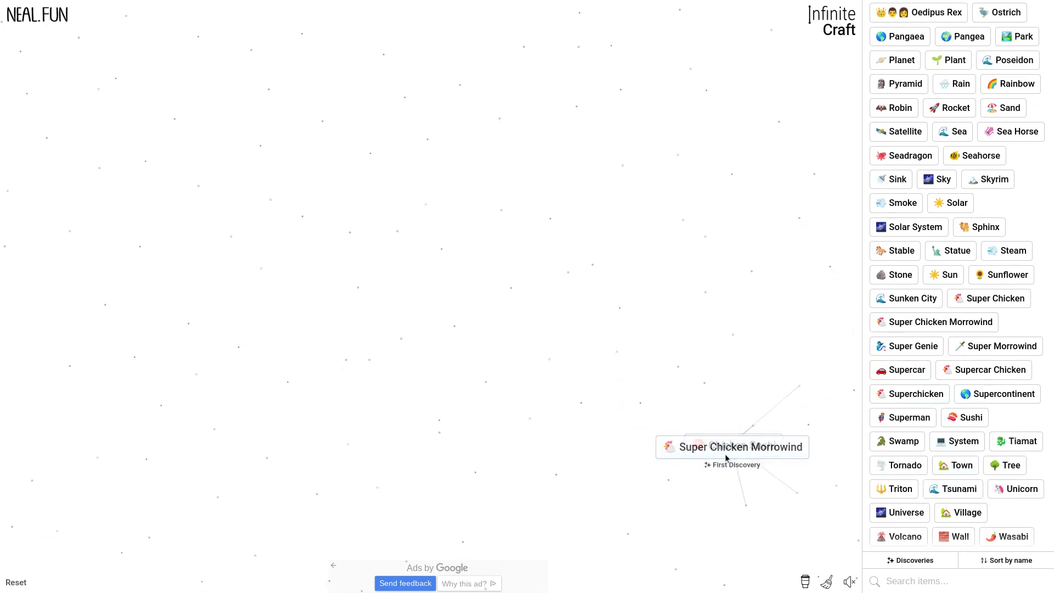
{"action": "left_click_drag", "start_coordinate": [774, 445], "coordinate": [964, 417]}
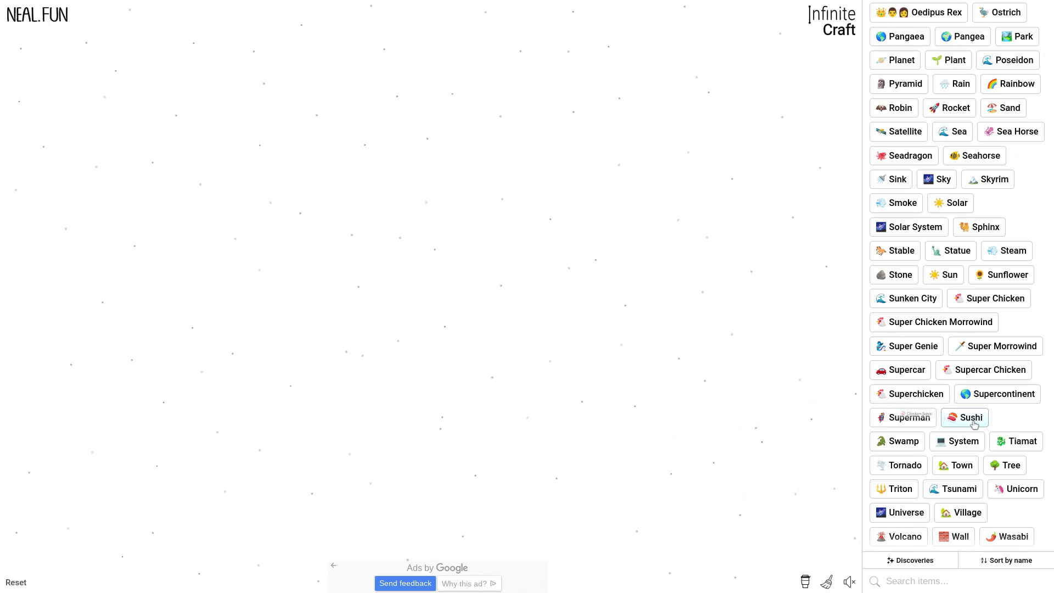
Try Sun and Sunflower on a fresh Super Chicken Morrowind, then pull out a Sky tile.
{"action": "left_click_drag", "start_coordinate": [923, 323], "coordinate": [698, 311]}
{"action": "left_click_drag", "start_coordinate": [945, 276], "coordinate": [626, 323]}
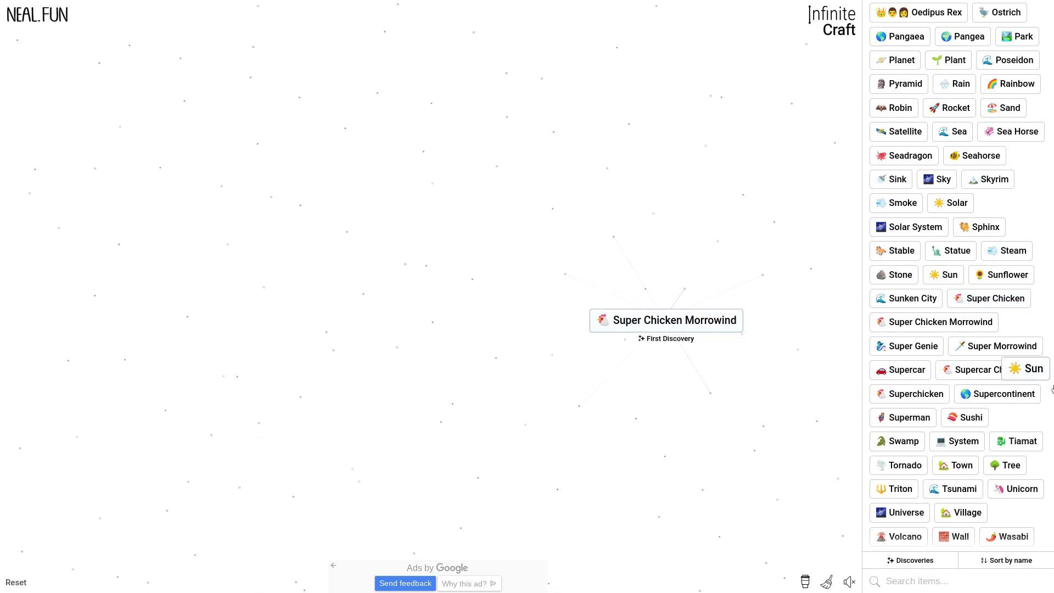
{"action": "left_click_drag", "start_coordinate": [629, 333], "coordinate": [1029, 371]}
{"action": "mouse_move", "coordinate": [1001, 274]}
{"action": "left_mouse_down"}
{"action": "mouse_move", "coordinate": [725, 321]}
{"action": "mouse_move", "coordinate": [956, 315]}
{"action": "left_mouse_up"}
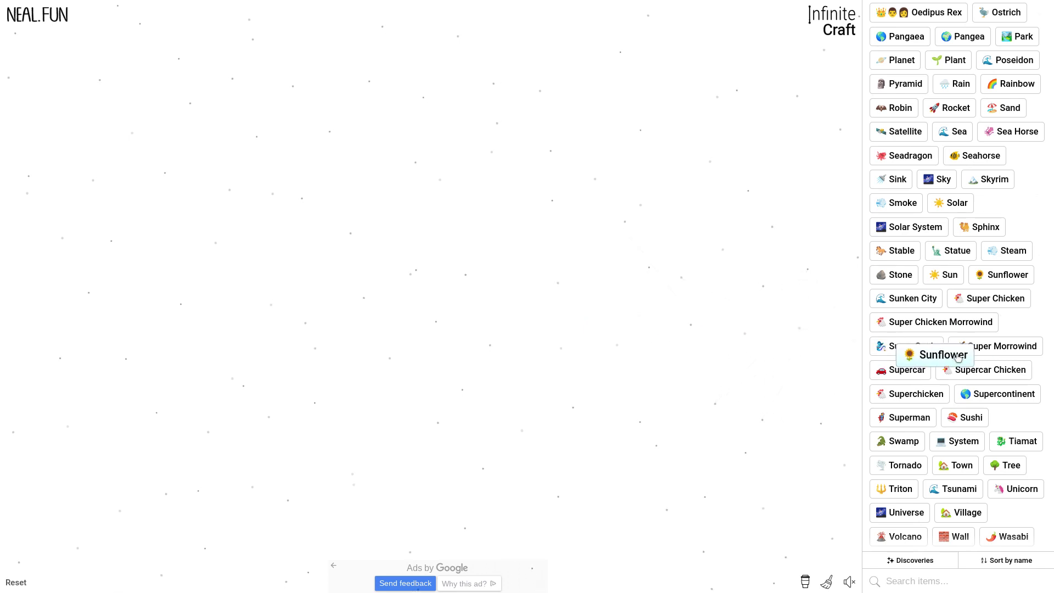
{"action": "left_click", "coordinate": [957, 322]}
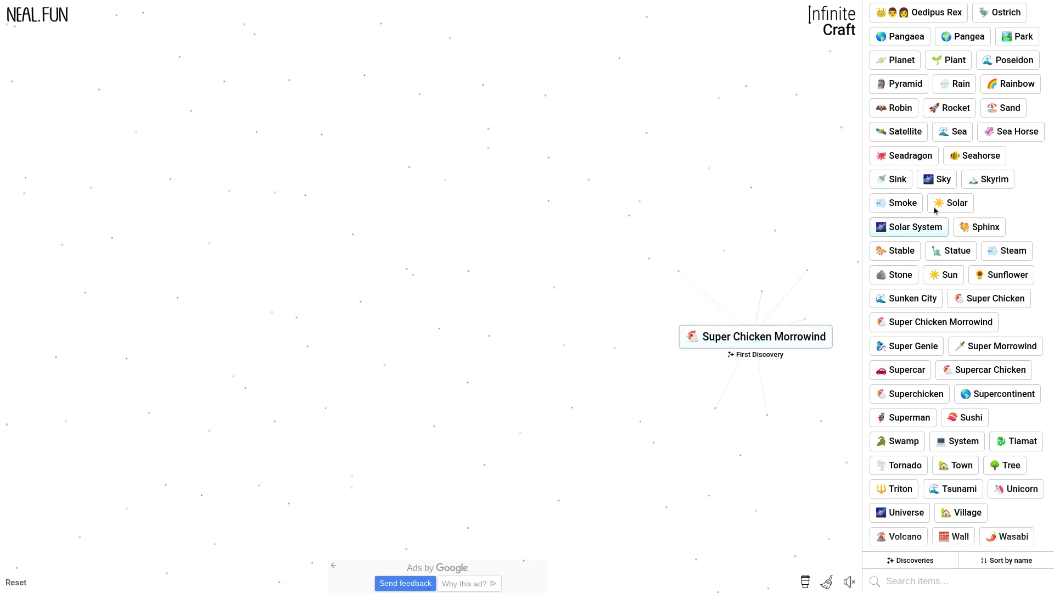
{"action": "mouse_move", "coordinate": [939, 178]}
{"action": "left_mouse_down"}
{"action": "mouse_move", "coordinate": [762, 342]}
{"action": "mouse_move", "coordinate": [931, 256]}
{"action": "left_mouse_up"}
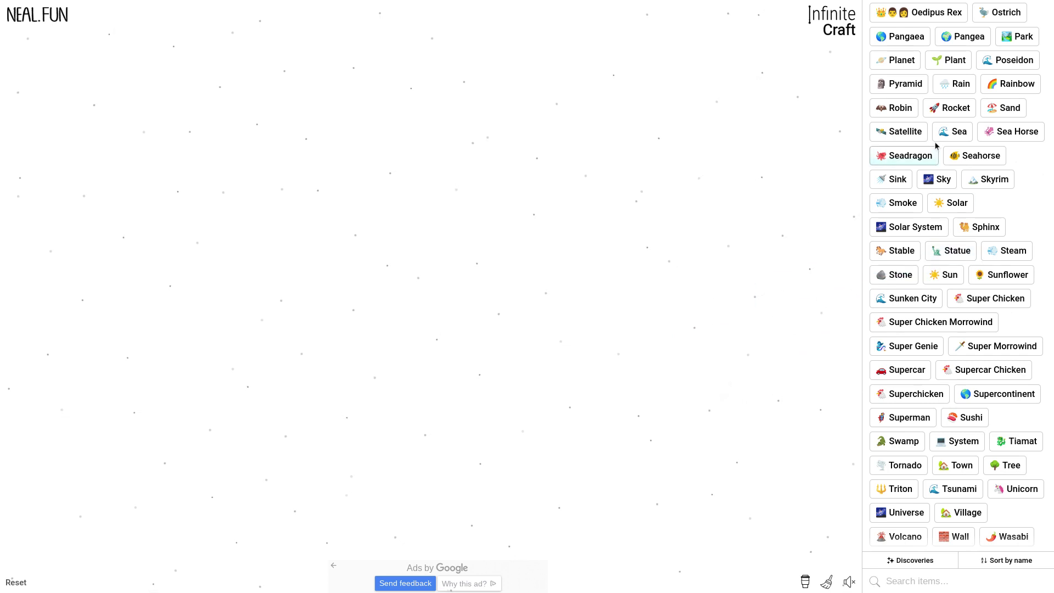
Make Oedipus Wrecks from Rain and Oedipus Rex, then combine the Icarus tiles and Sky.
{"action": "mouse_move", "coordinate": [959, 95]}
{"action": "left_mouse_down"}
{"action": "mouse_move", "coordinate": [770, 196]}
{"action": "mouse_move", "coordinate": [782, 191]}
{"action": "left_mouse_up"}
{"action": "left_click_drag", "start_coordinate": [921, 12], "coordinate": [815, 190]}
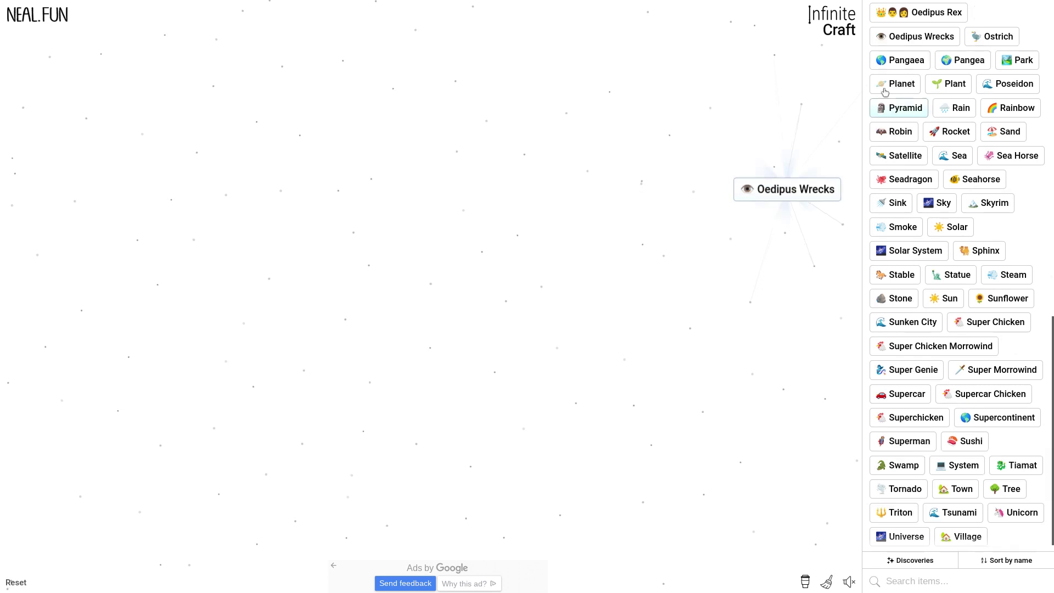
{"action": "left_click_drag", "start_coordinate": [807, 192], "coordinate": [812, 210]}
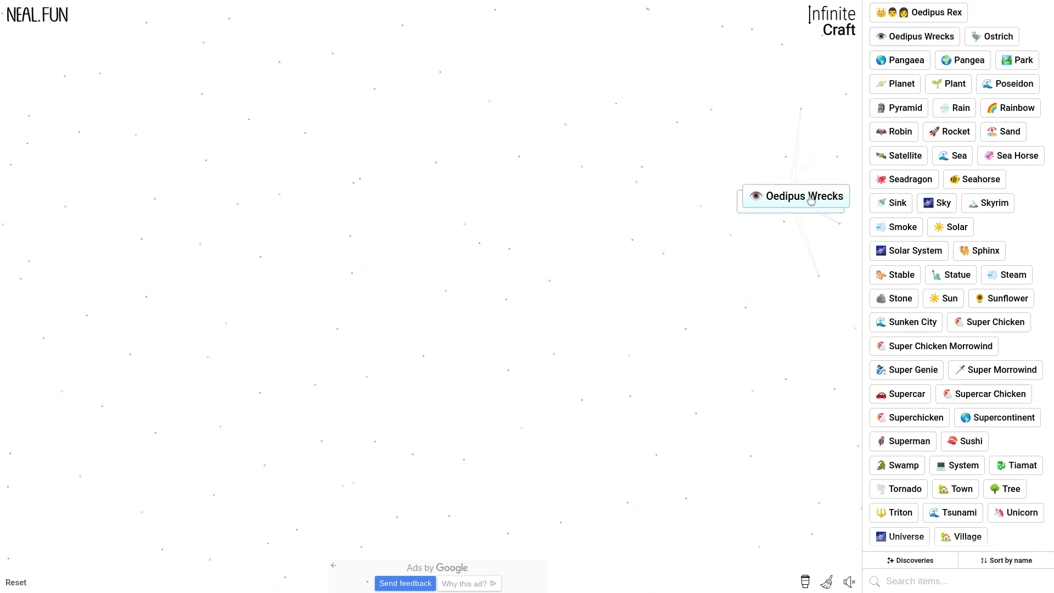
{"action": "mouse_move", "coordinate": [813, 210]}
{"action": "left_mouse_down"}
{"action": "mouse_move", "coordinate": [815, 172]}
{"action": "mouse_move", "coordinate": [797, 238]}
{"action": "left_mouse_up"}
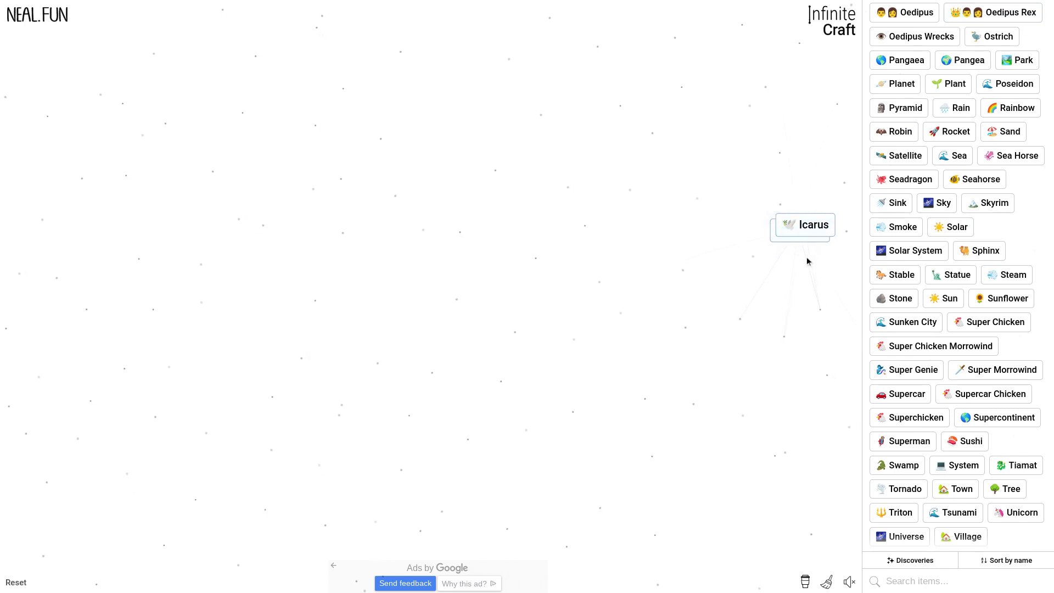
{"action": "left_click_drag", "start_coordinate": [793, 219], "coordinate": [790, 238]}
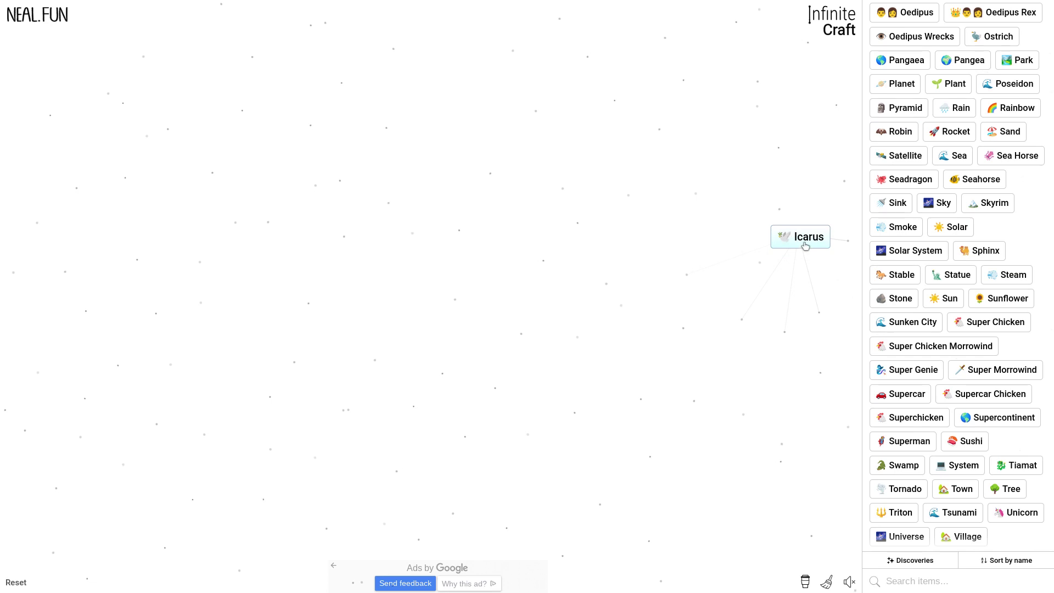
{"action": "left_click_drag", "start_coordinate": [954, 215], "coordinate": [824, 240]}
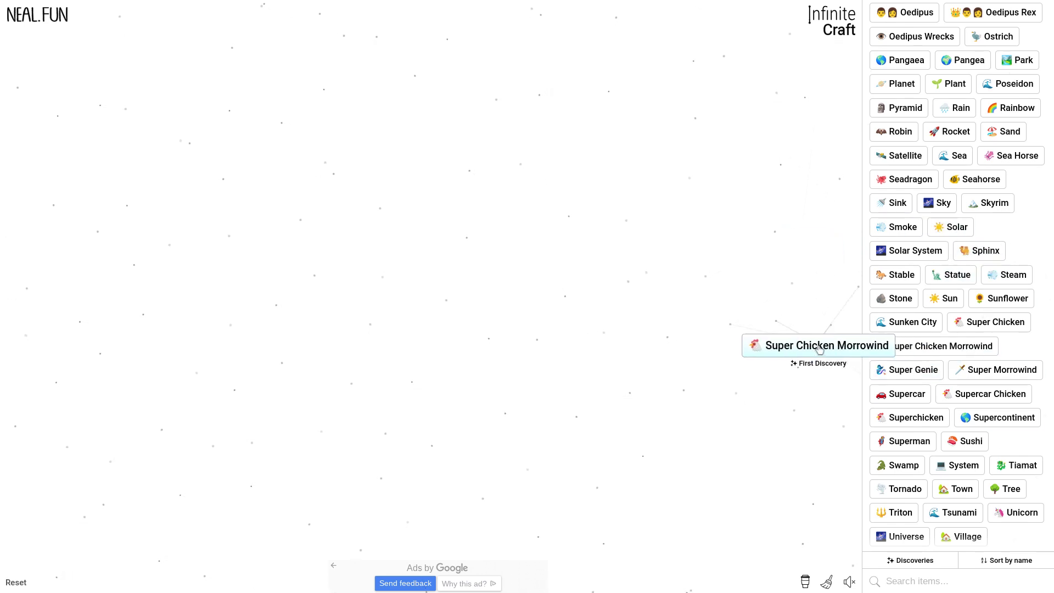
Combine Stone with Super Chicken Morrowind, rearrange it, and discard Dwarven Sphere.
{"action": "left_click_drag", "start_coordinate": [898, 298], "coordinate": [751, 329]}
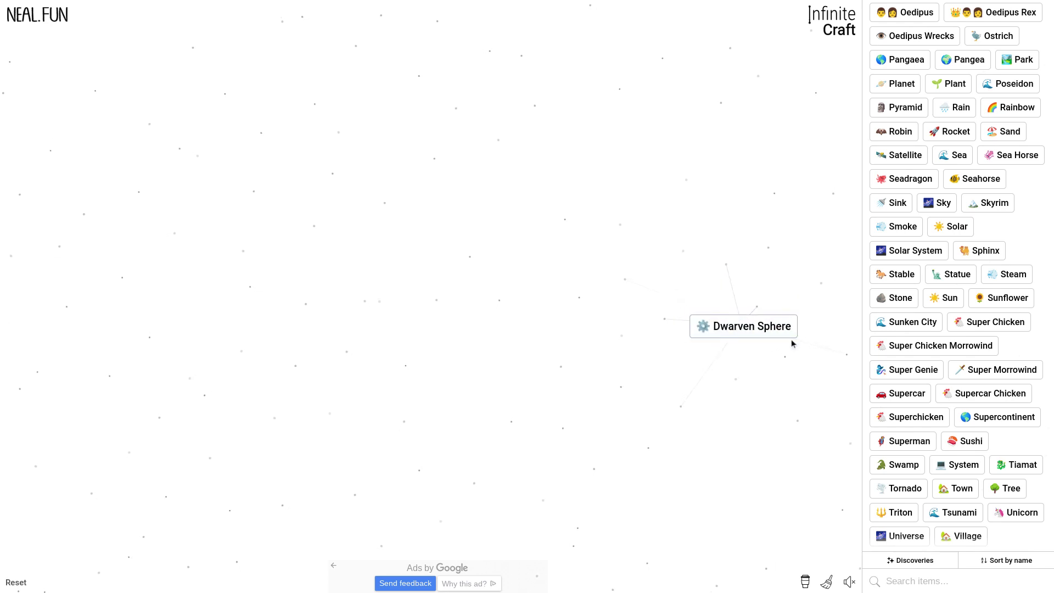
{"action": "left_click_drag", "start_coordinate": [935, 346], "coordinate": [771, 311]}
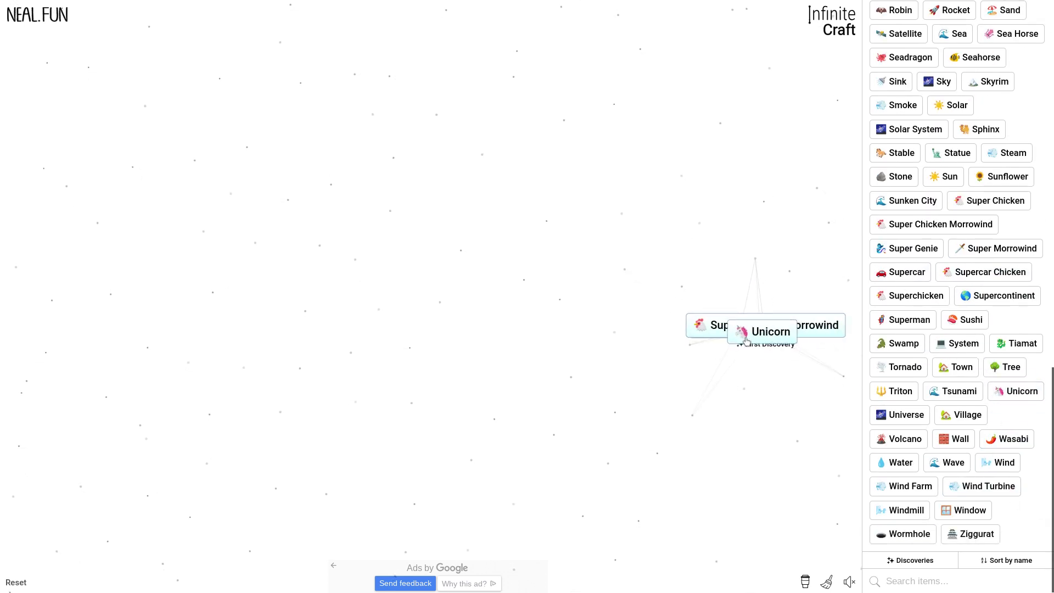
{"action": "left_click_drag", "start_coordinate": [784, 346], "coordinate": [762, 387]}
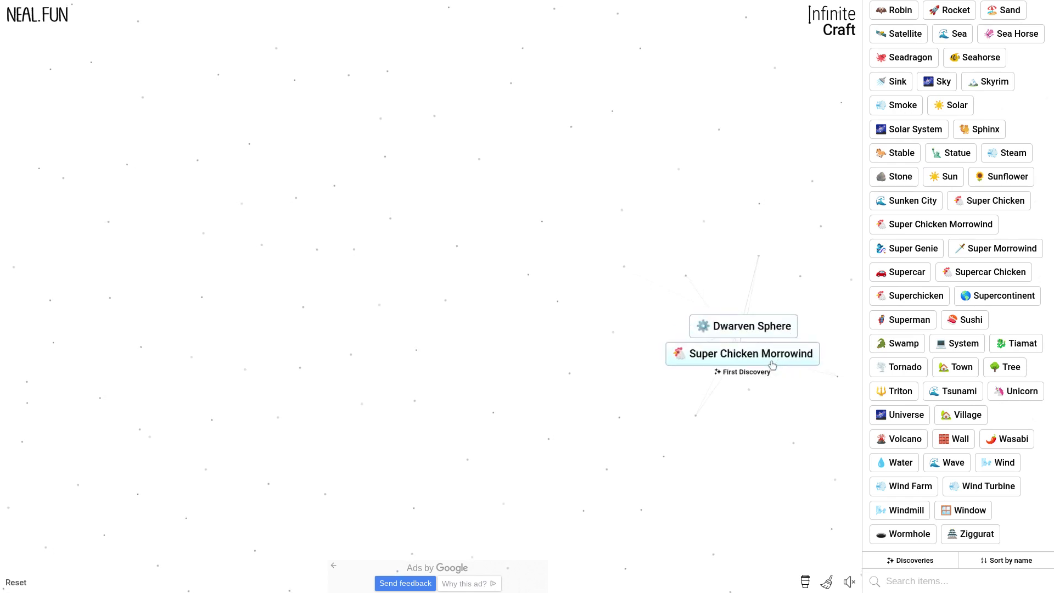
{"action": "left_click_drag", "start_coordinate": [776, 341], "coordinate": [995, 421]}
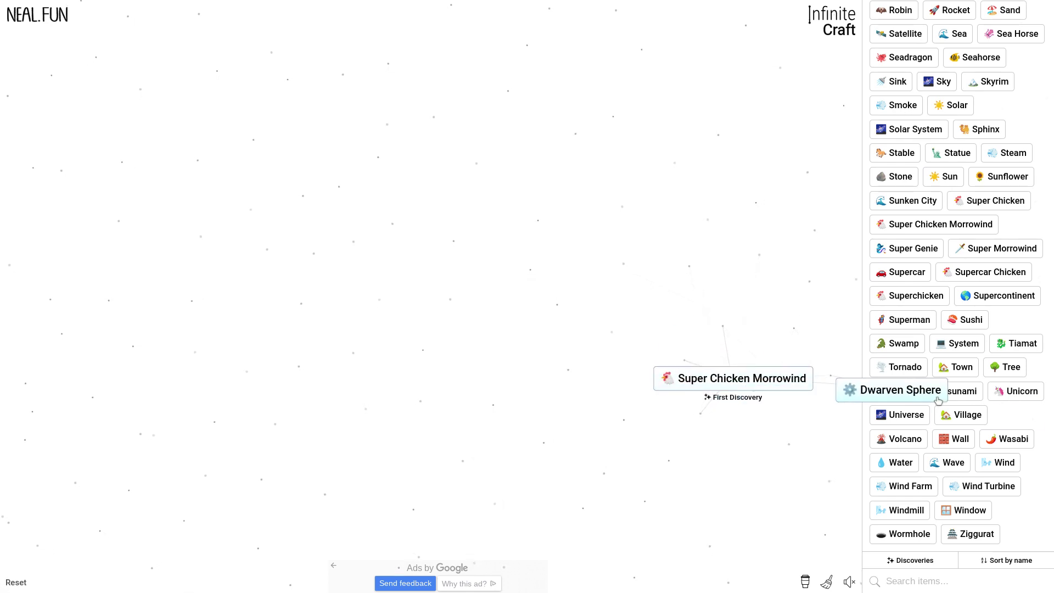
Try Wind, Water, Wind Farm and Windmill on Super Chicken Morrowind.
{"action": "left_click_drag", "start_coordinate": [999, 463], "coordinate": [701, 380]}
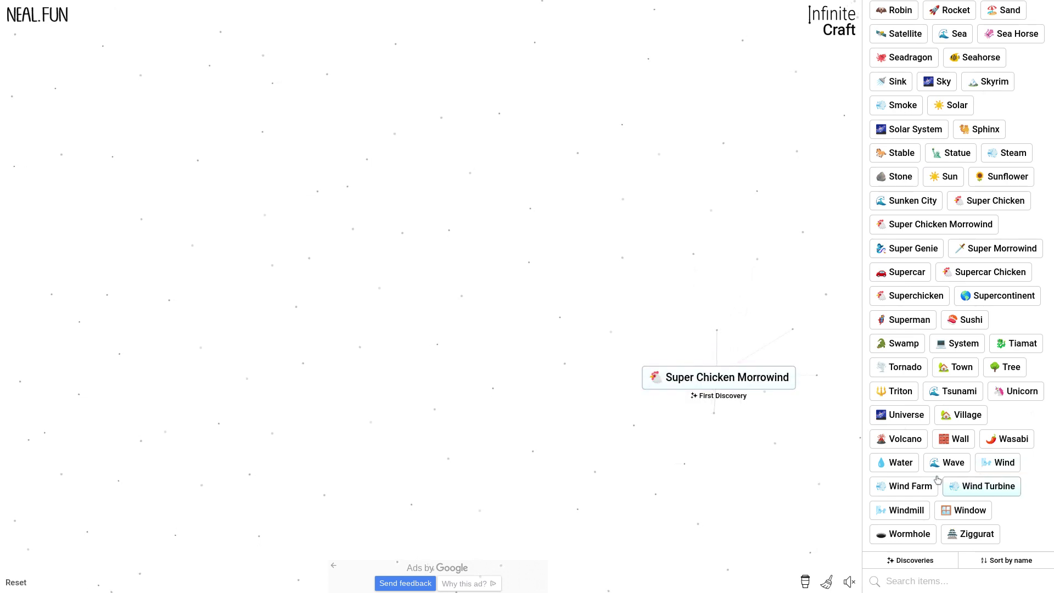
{"action": "mouse_move", "coordinate": [896, 462]}
{"action": "left_mouse_down"}
{"action": "mouse_move", "coordinate": [696, 367]}
{"action": "mouse_move", "coordinate": [1006, 496]}
{"action": "mouse_move", "coordinate": [744, 380]}
{"action": "left_mouse_up"}
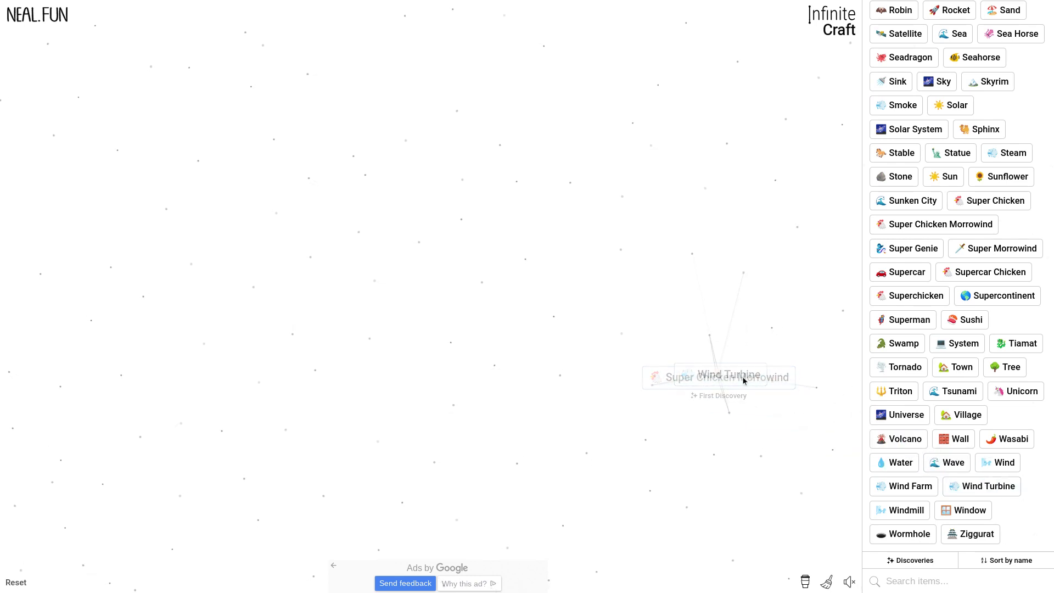
{"action": "left_click_drag", "start_coordinate": [906, 486], "coordinate": [717, 374]}
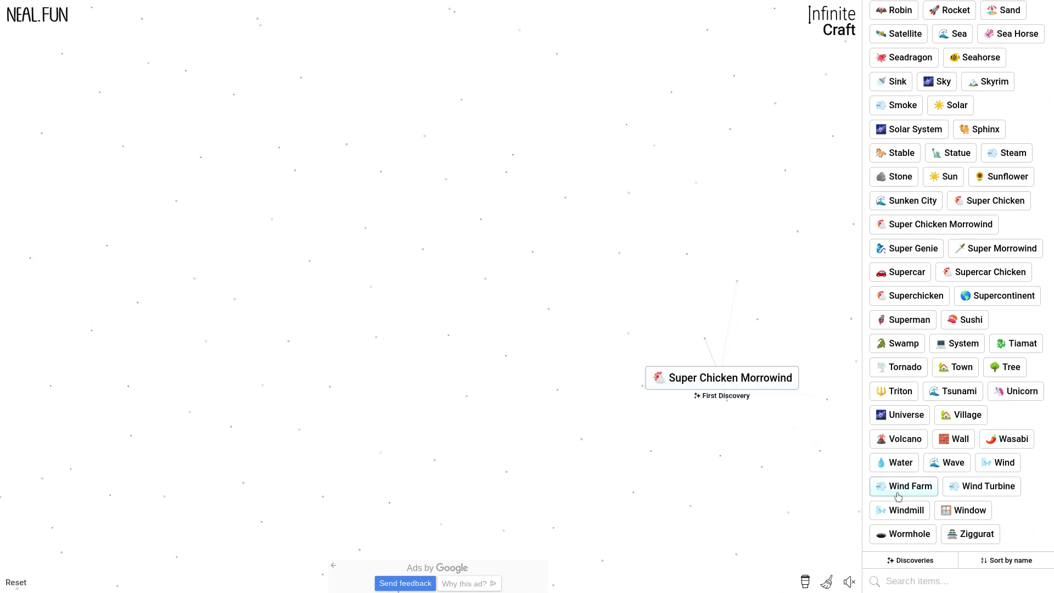
{"action": "left_click_drag", "start_coordinate": [907, 510], "coordinate": [791, 403]}
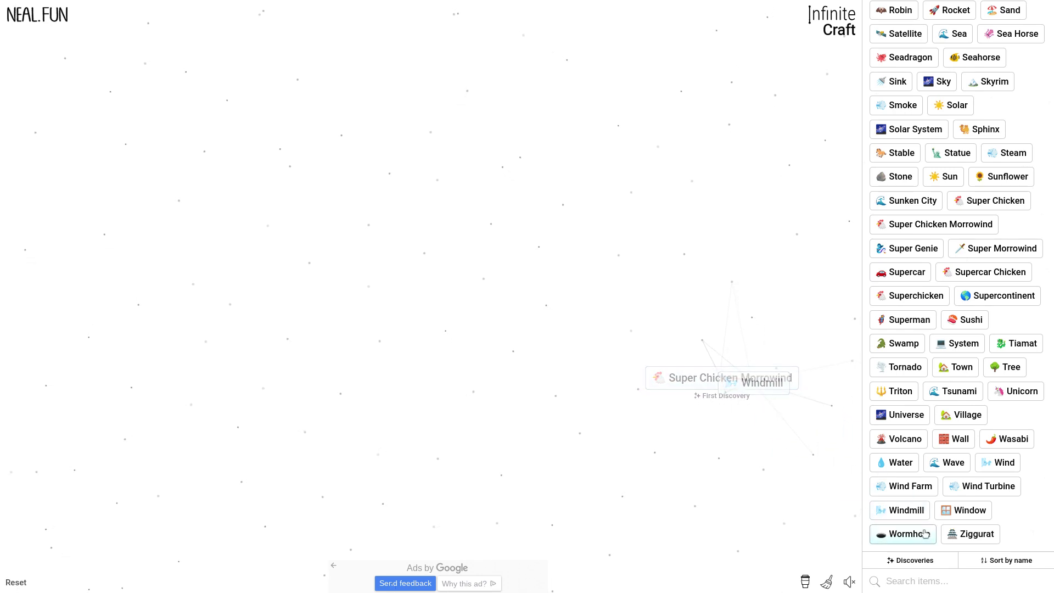
Drop Window and Wormhole onto Super Chicken Morrowind, then remove the resulting Chicken.
{"action": "left_click_drag", "start_coordinate": [966, 510], "coordinate": [784, 405]}
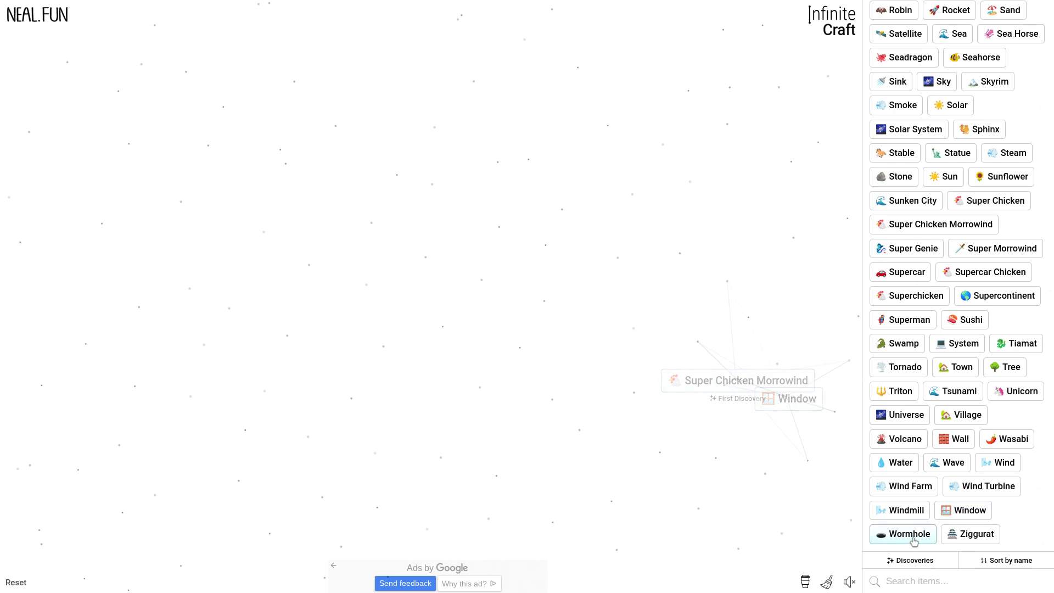
{"action": "left_click_drag", "start_coordinate": [906, 534], "coordinate": [777, 395]}
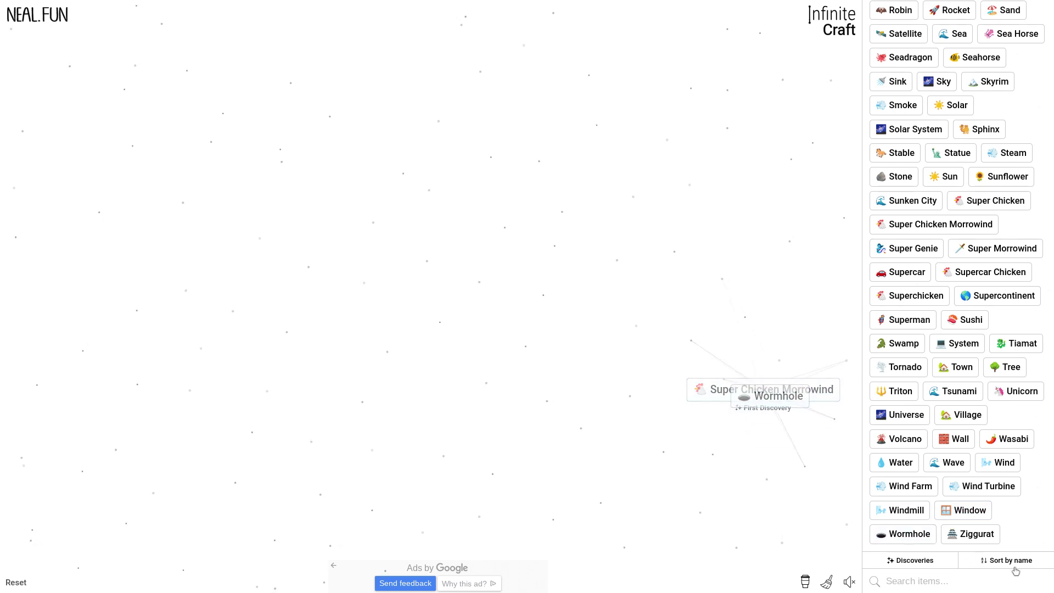
{"action": "mouse_move", "coordinate": [977, 533]}
{"action": "left_mouse_down"}
{"action": "mouse_move", "coordinate": [909, 478]}
{"action": "mouse_move", "coordinate": [775, 401]}
{"action": "left_mouse_up"}
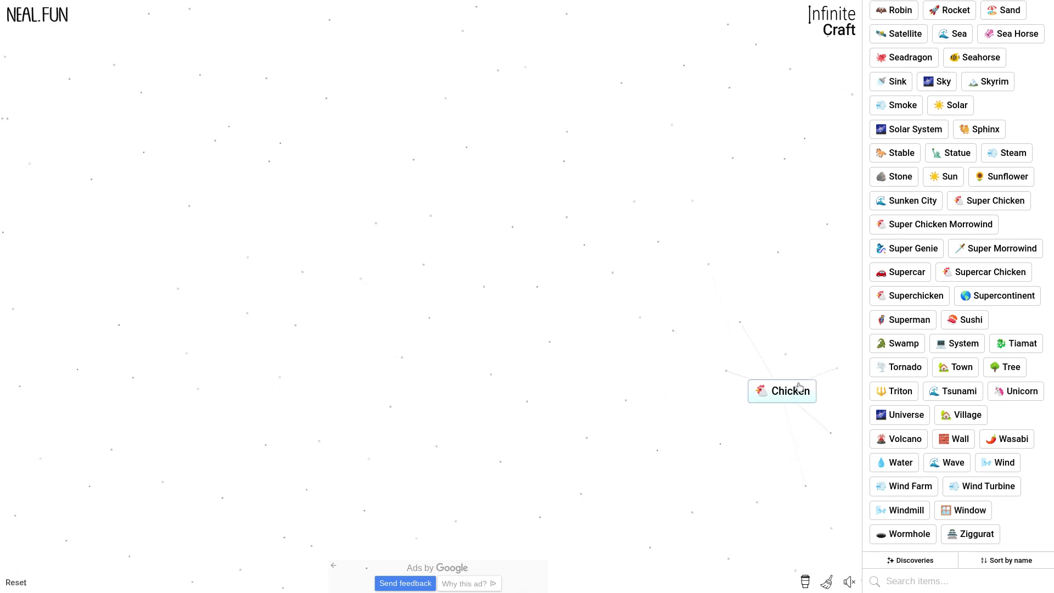
{"action": "left_click_drag", "start_coordinate": [777, 391], "coordinate": [981, 340]}
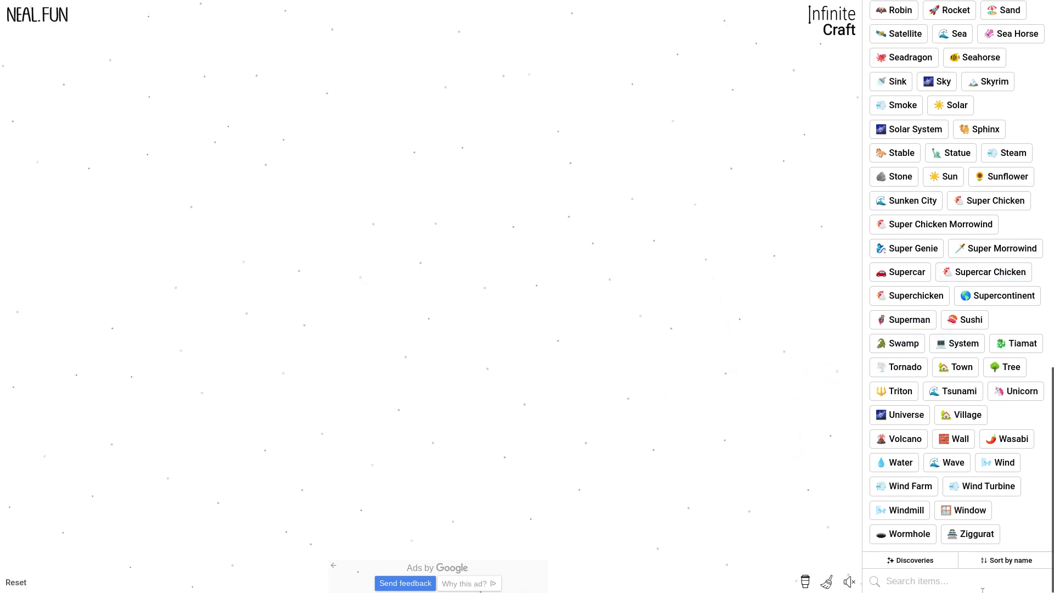
Toggle the Discoveries filter, then test Supercontinent on a Superchicken and remove it.
{"action": "left_click", "coordinate": [936, 561]}
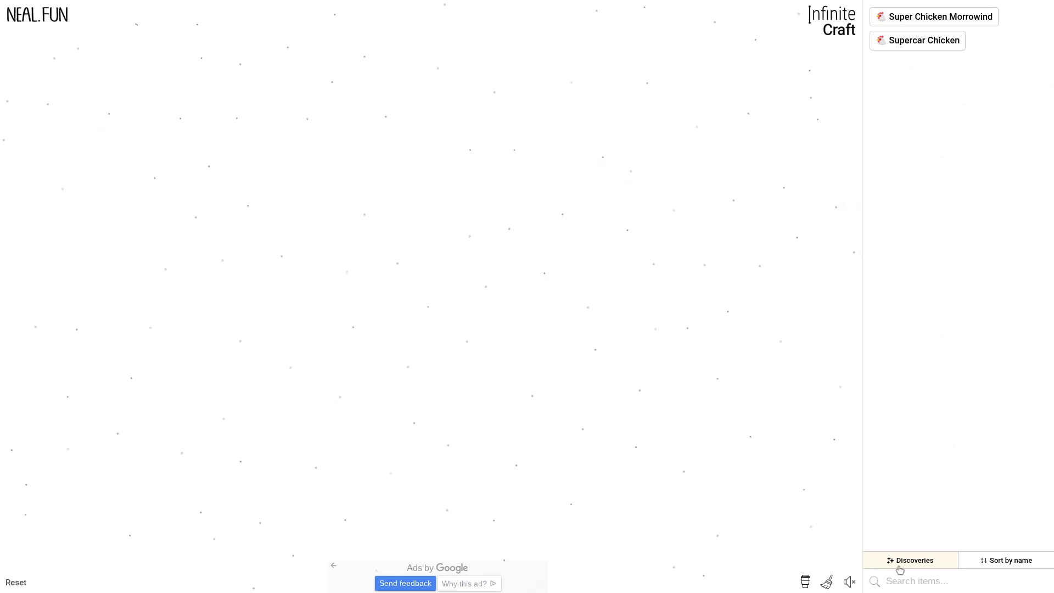
{"action": "left_click", "coordinate": [909, 560]}
{"action": "scroll", "coordinate": [1002, 408], "scroll_direction": "down", "scroll_amount": 1}
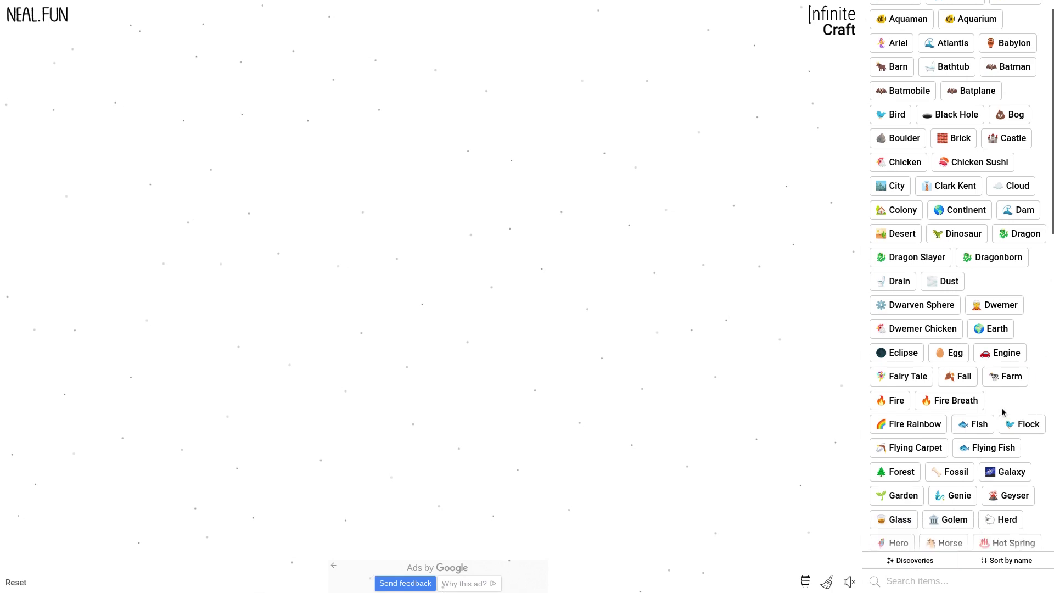
{"action": "scroll", "coordinate": [1018, 397], "scroll_direction": "down", "scroll_amount": 3}
{"action": "scroll", "coordinate": [998, 375], "scroll_direction": "down", "scroll_amount": 3}
{"action": "scroll", "coordinate": [990, 362], "scroll_direction": "down", "scroll_amount": 2}
{"action": "left_click_drag", "start_coordinate": [915, 397], "coordinate": [681, 386]}
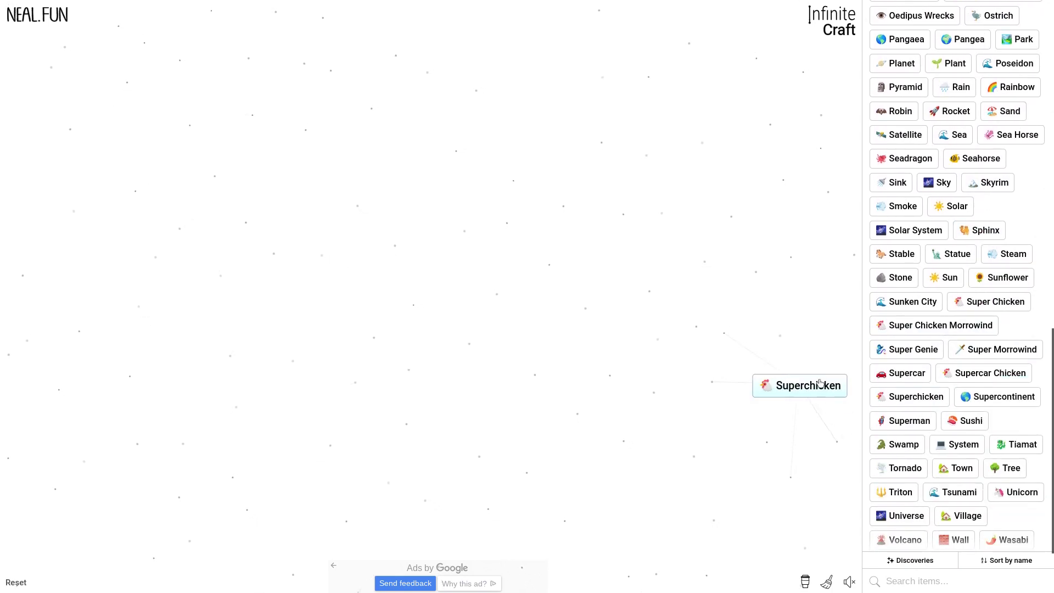
{"action": "left_click_drag", "start_coordinate": [1004, 397], "coordinate": [691, 393]}
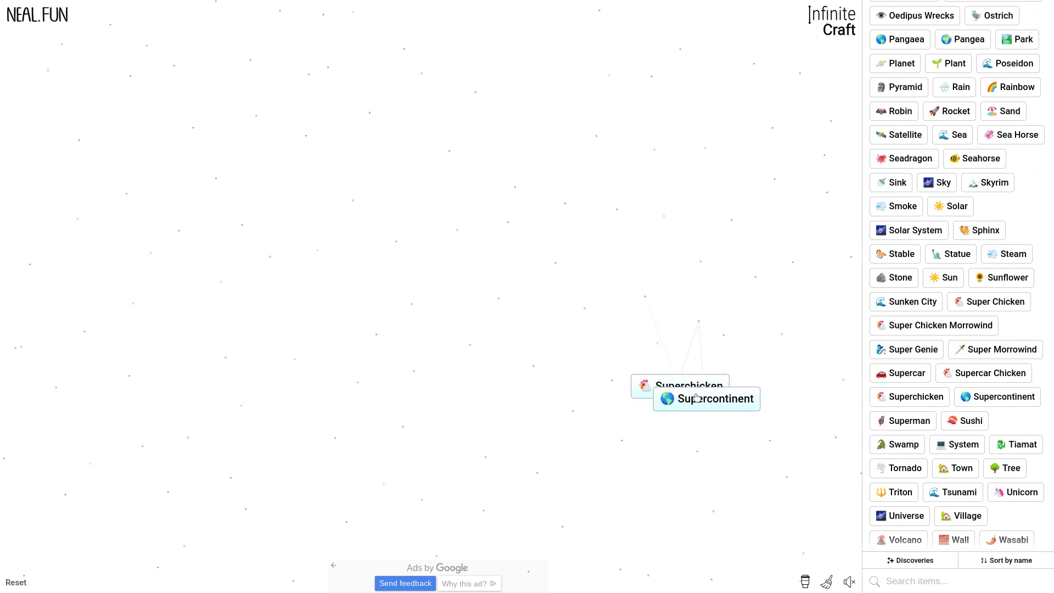
{"action": "left_click_drag", "start_coordinate": [690, 393], "coordinate": [1012, 380]}
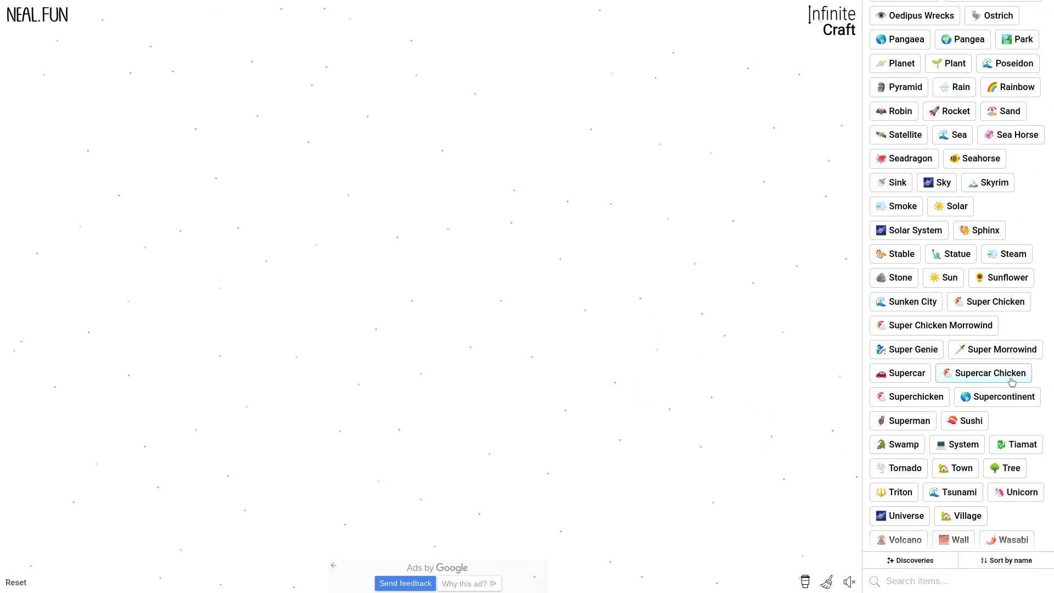
Merge Super Chicken with Superchicken, stack a second Superchicken, and add another Super Chicken.
{"action": "left_click_drag", "start_coordinate": [996, 303], "coordinate": [715, 346]}
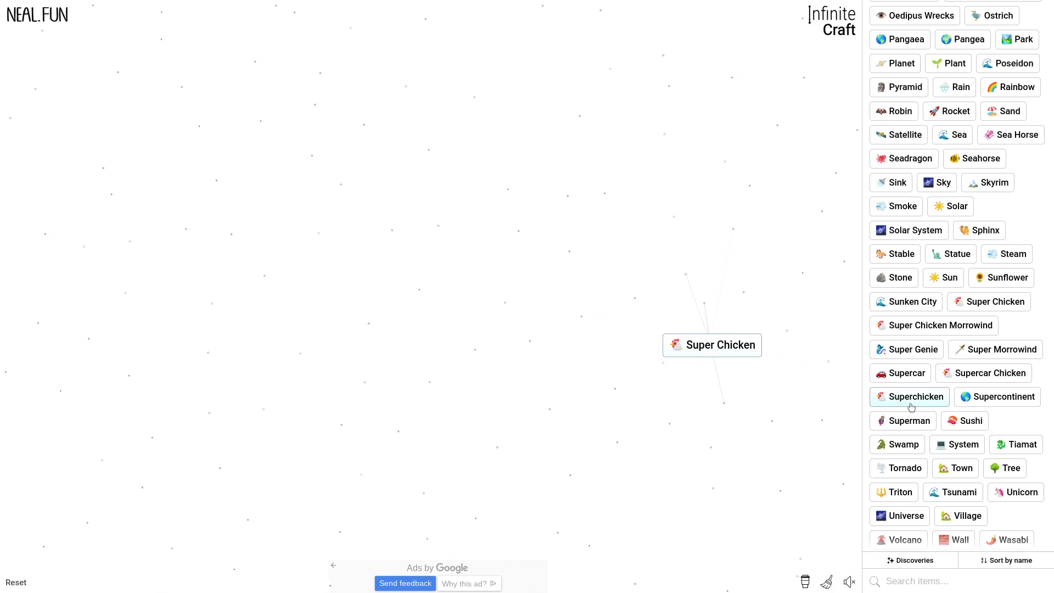
{"action": "left_click_drag", "start_coordinate": [893, 404], "coordinate": [760, 369]}
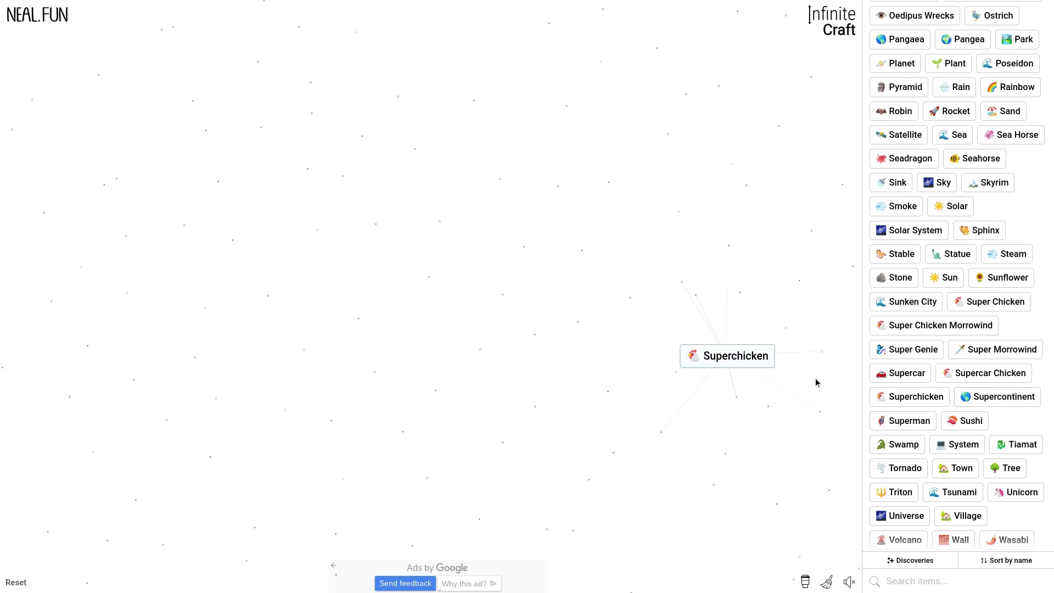
{"action": "left_click_drag", "start_coordinate": [765, 367], "coordinate": [773, 357]}
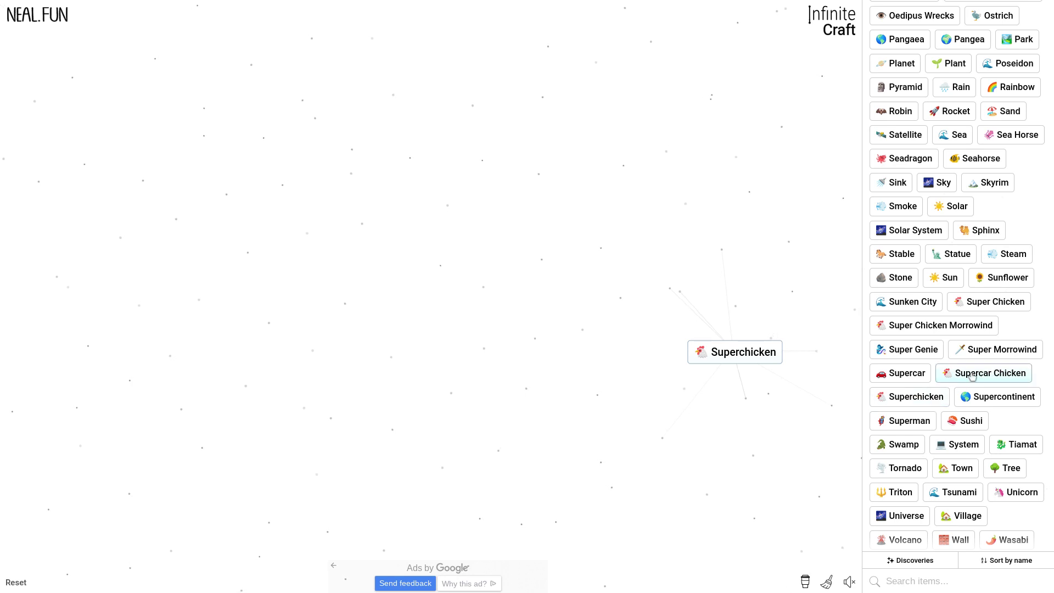
{"action": "left_click_drag", "start_coordinate": [1028, 304], "coordinate": [777, 375]}
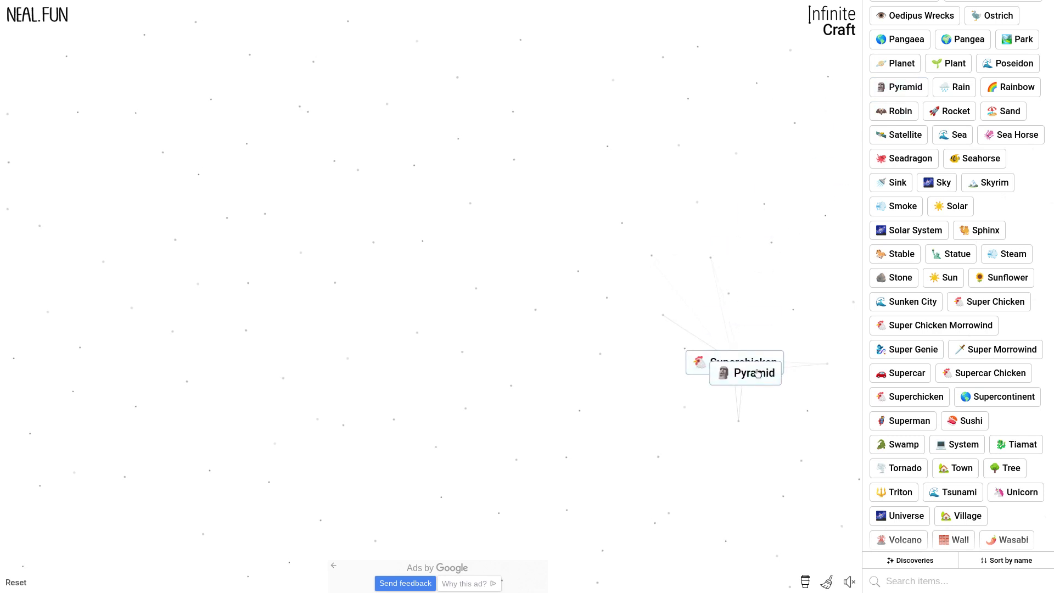
Chain Pyramid into Mummy, Rain into Tomb, then System through Crypt to Cryptosystem.
{"action": "left_click_drag", "start_coordinate": [910, 89], "coordinate": [753, 375]}
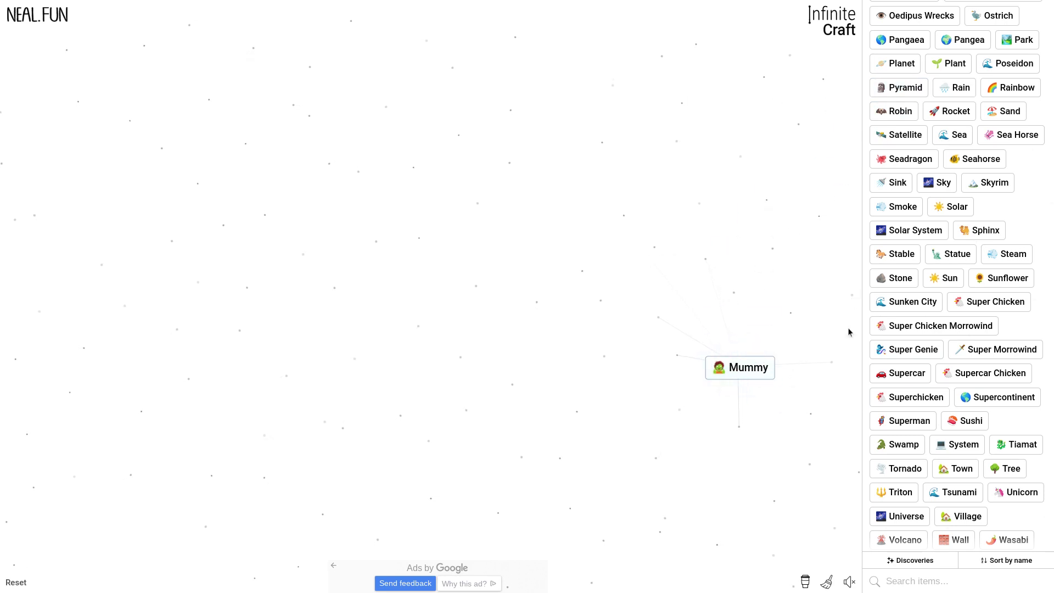
{"action": "left_click_drag", "start_coordinate": [948, 90], "coordinate": [763, 372]}
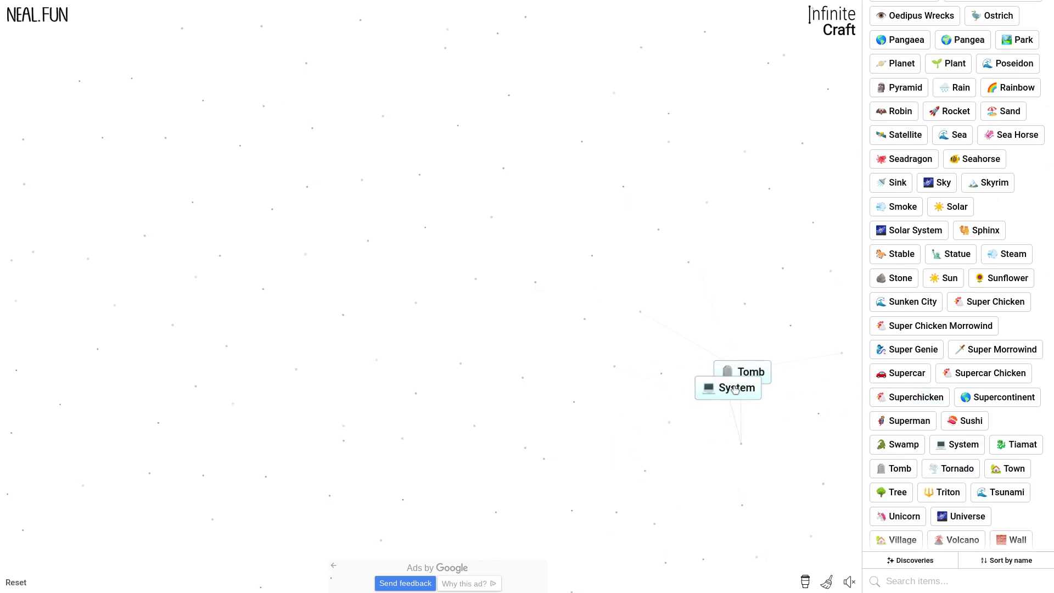
{"action": "left_click_drag", "start_coordinate": [934, 455], "coordinate": [749, 401]}
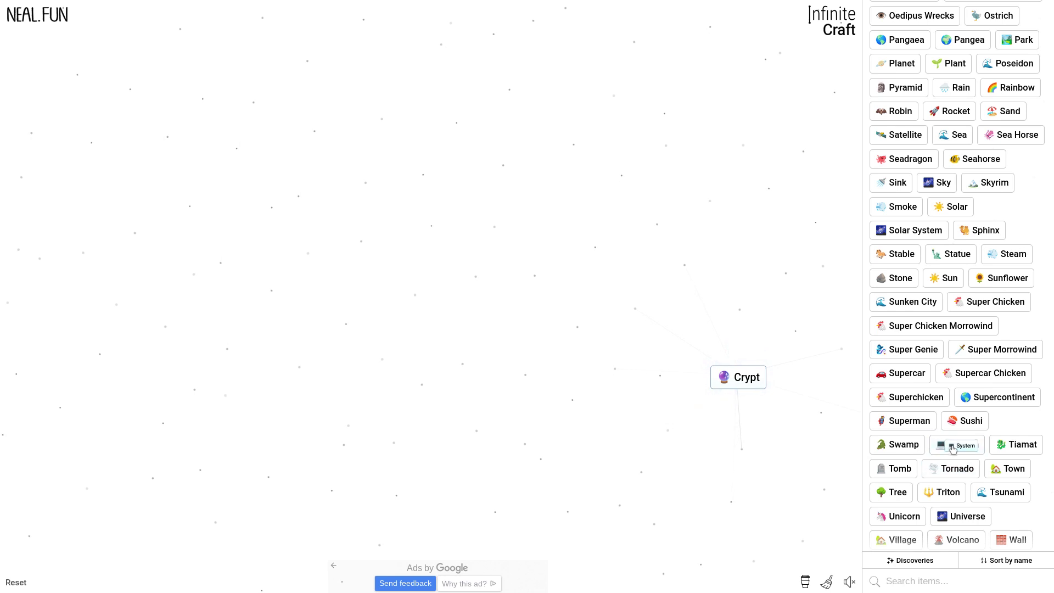
{"action": "left_click_drag", "start_coordinate": [960, 445], "coordinate": [729, 396]}
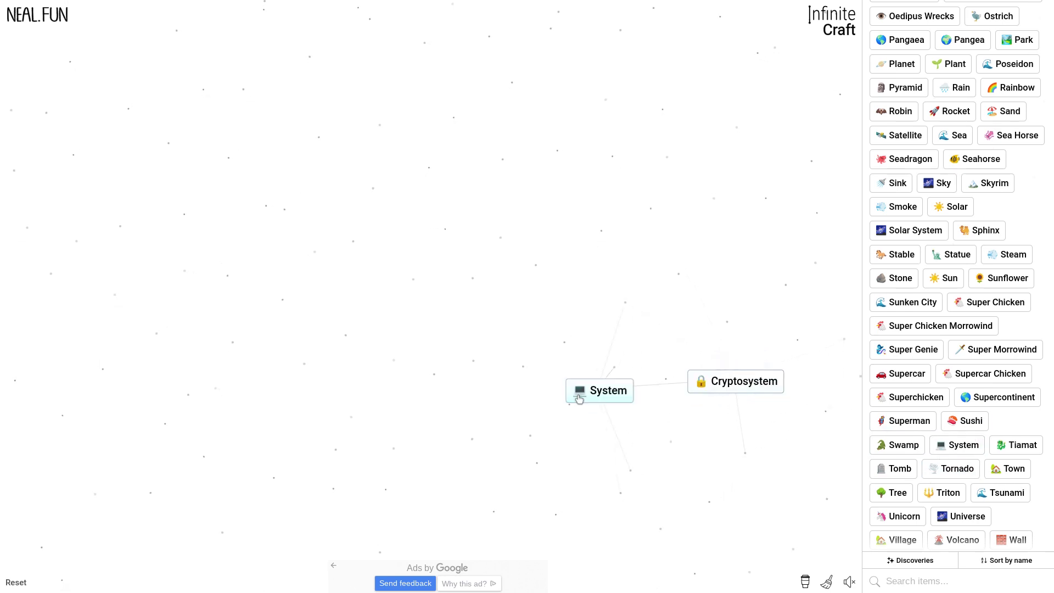
{"action": "mouse_move", "coordinate": [956, 445]}
{"action": "left_mouse_down"}
{"action": "mouse_move", "coordinate": [717, 399]}
{"action": "mouse_move", "coordinate": [710, 409]}
{"action": "left_mouse_up"}
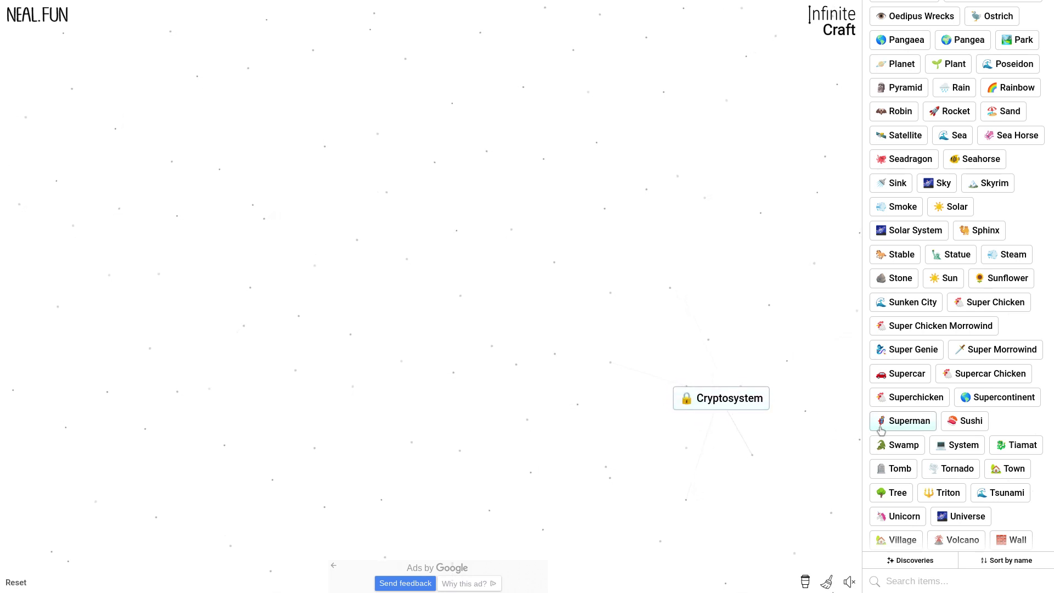
Drop Swamp repeatedly: Cryptosystem to Cryptid, then Bigfoot, Sasquatch, and beyond.
{"action": "left_click_drag", "start_coordinate": [890, 442], "coordinate": [702, 409]}
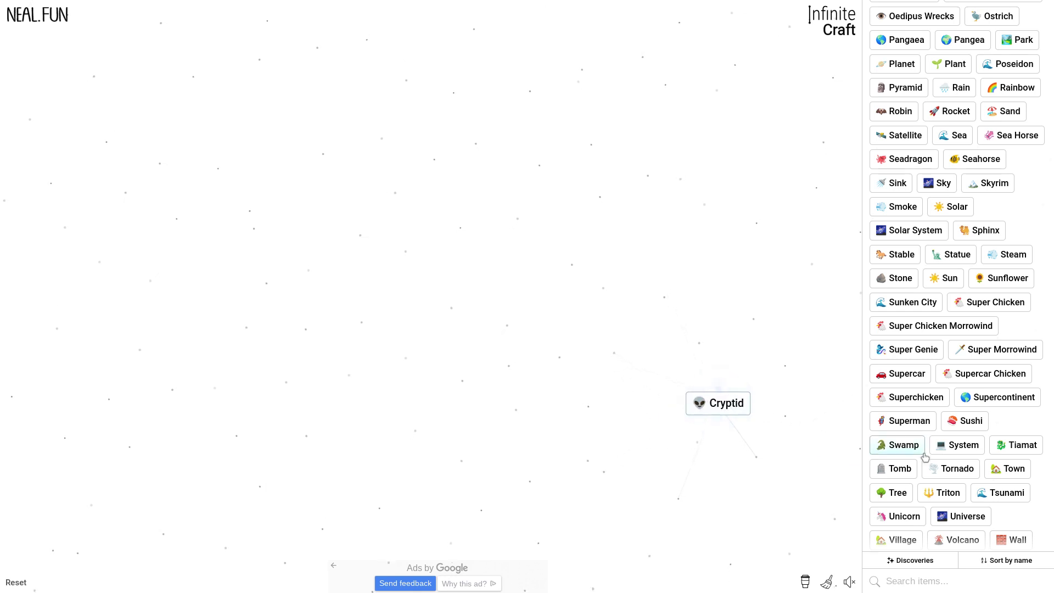
{"action": "mouse_move", "coordinate": [890, 443]}
{"action": "left_mouse_down"}
{"action": "mouse_move", "coordinate": [701, 407]}
{"action": "mouse_move", "coordinate": [716, 420]}
{"action": "left_mouse_up"}
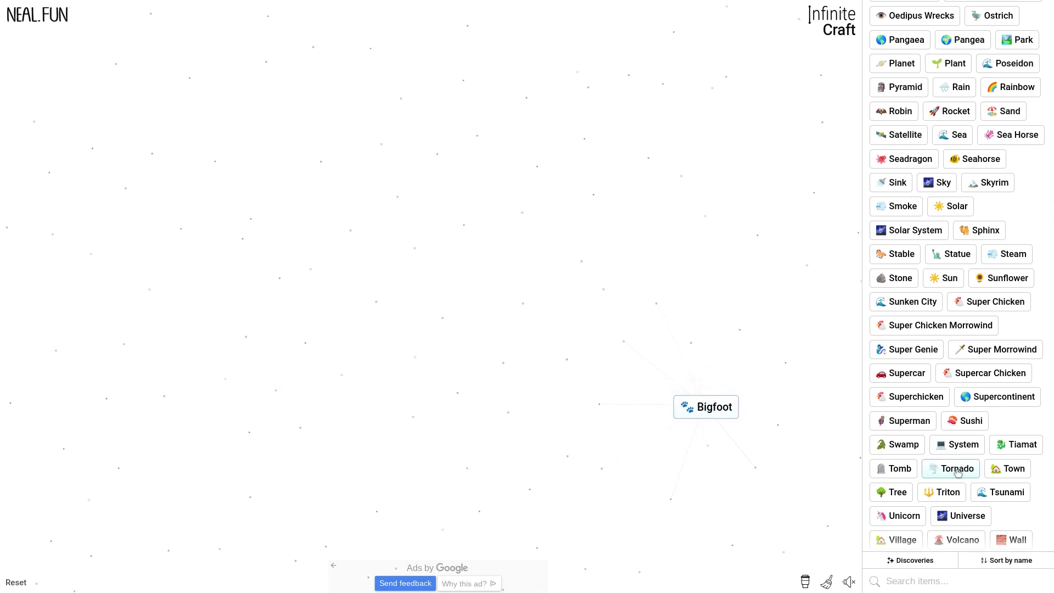
{"action": "left_click_drag", "start_coordinate": [898, 448], "coordinate": [711, 424]}
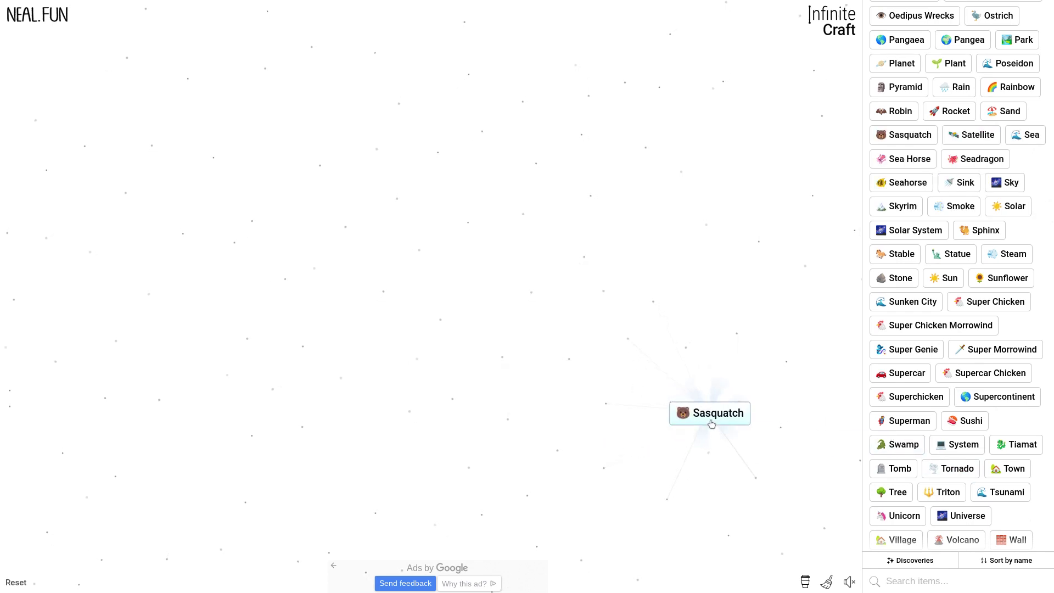
{"action": "mouse_move", "coordinate": [901, 443]}
{"action": "left_mouse_down"}
{"action": "mouse_move", "coordinate": [729, 428]}
{"action": "mouse_move", "coordinate": [716, 416]}
{"action": "left_mouse_up"}
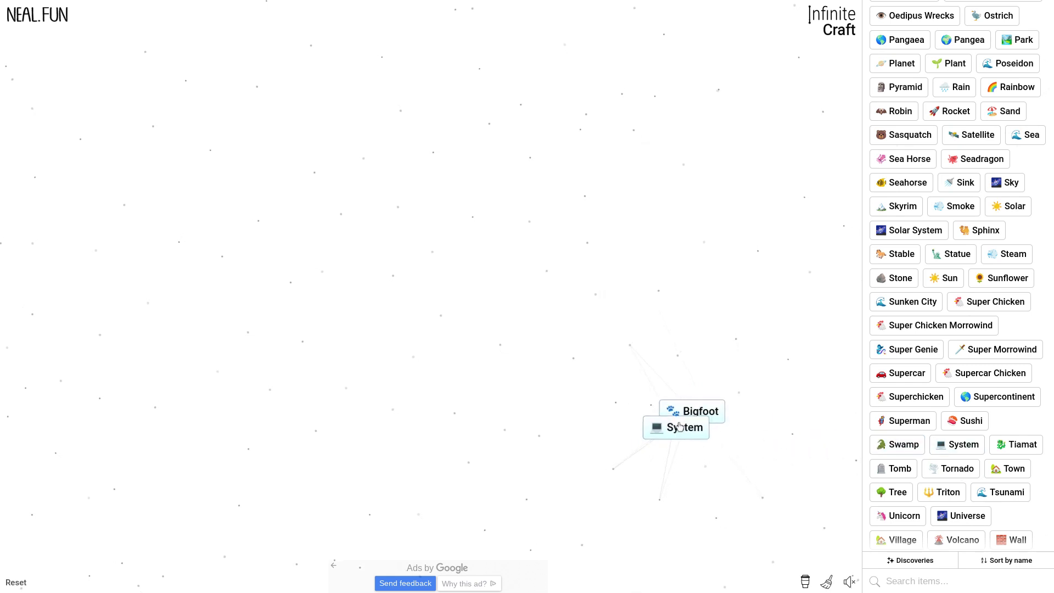
Add System, Town and Tiamat, then Tomb for Coffin, Tree for Wood, and merge Wood.
{"action": "left_click_drag", "start_coordinate": [962, 447], "coordinate": [688, 425]}
{"action": "left_click_drag", "start_coordinate": [1015, 464], "coordinate": [713, 423]}
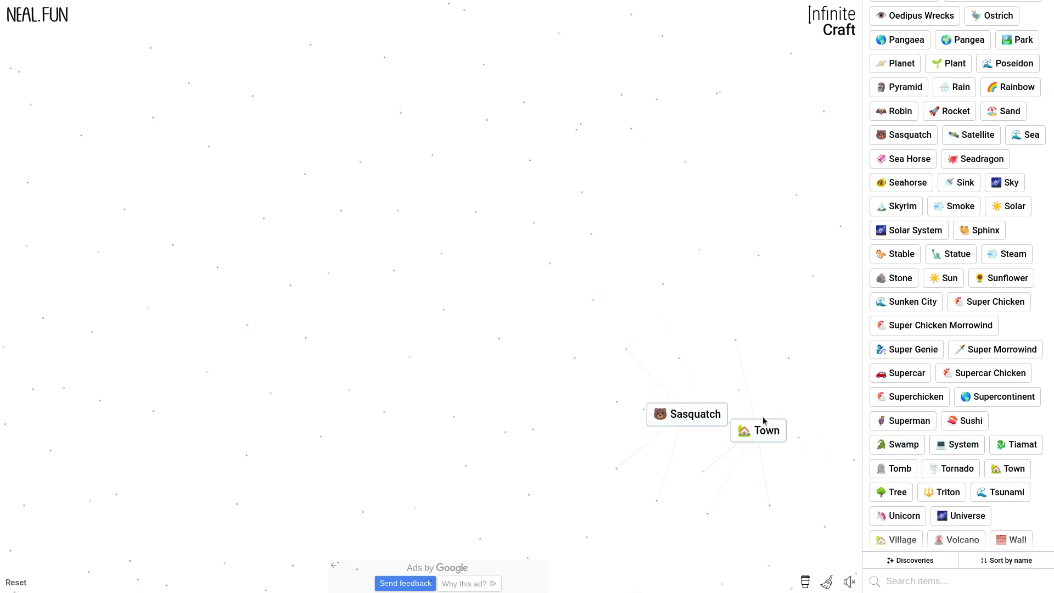
{"action": "left_click_drag", "start_coordinate": [1022, 443], "coordinate": [688, 421]}
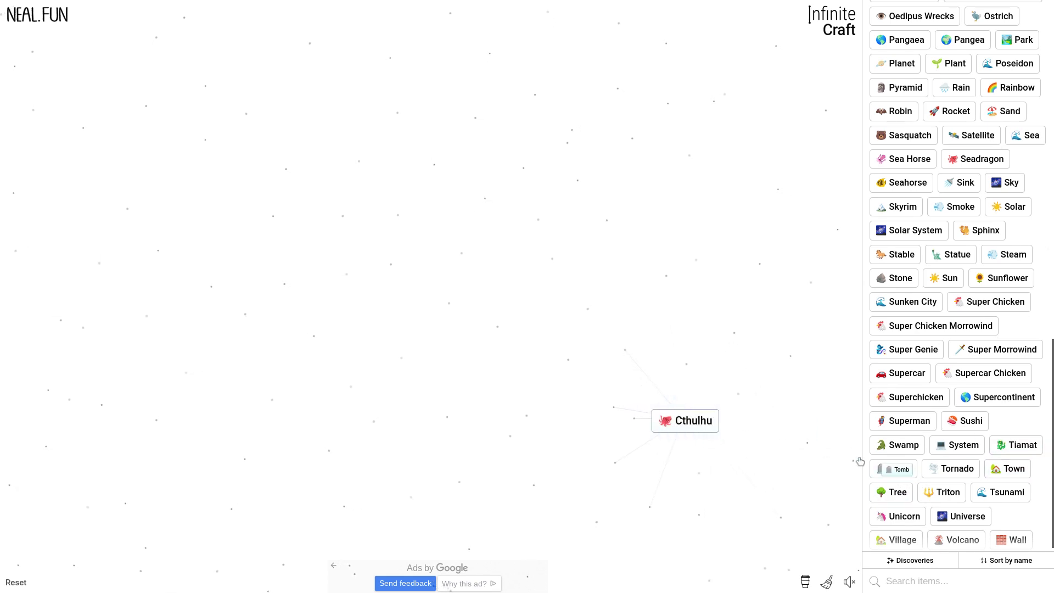
{"action": "left_click_drag", "start_coordinate": [860, 462], "coordinate": [711, 432]}
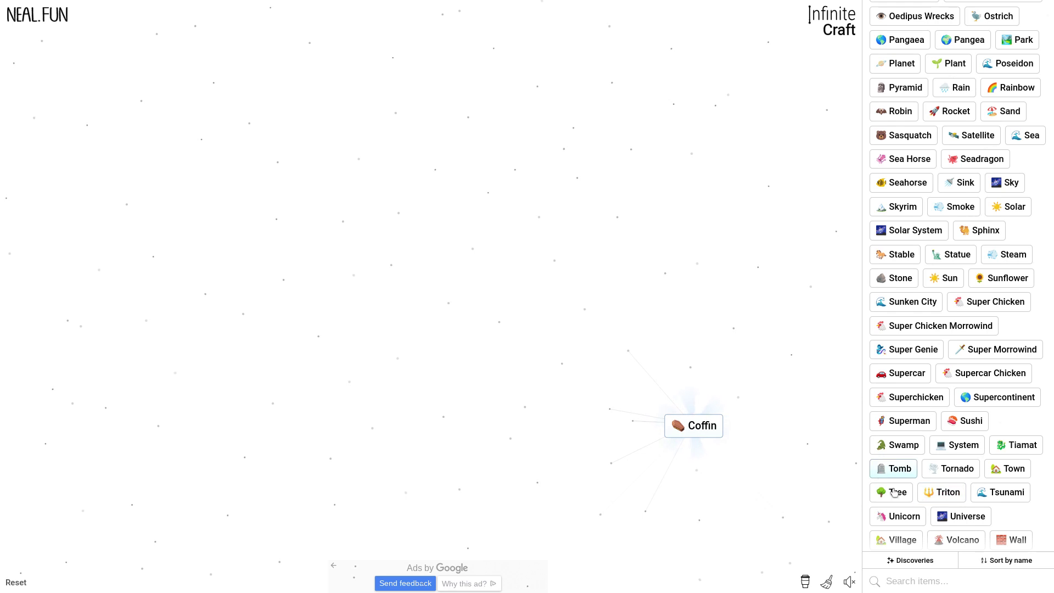
{"action": "left_click_drag", "start_coordinate": [895, 492], "coordinate": [697, 441]}
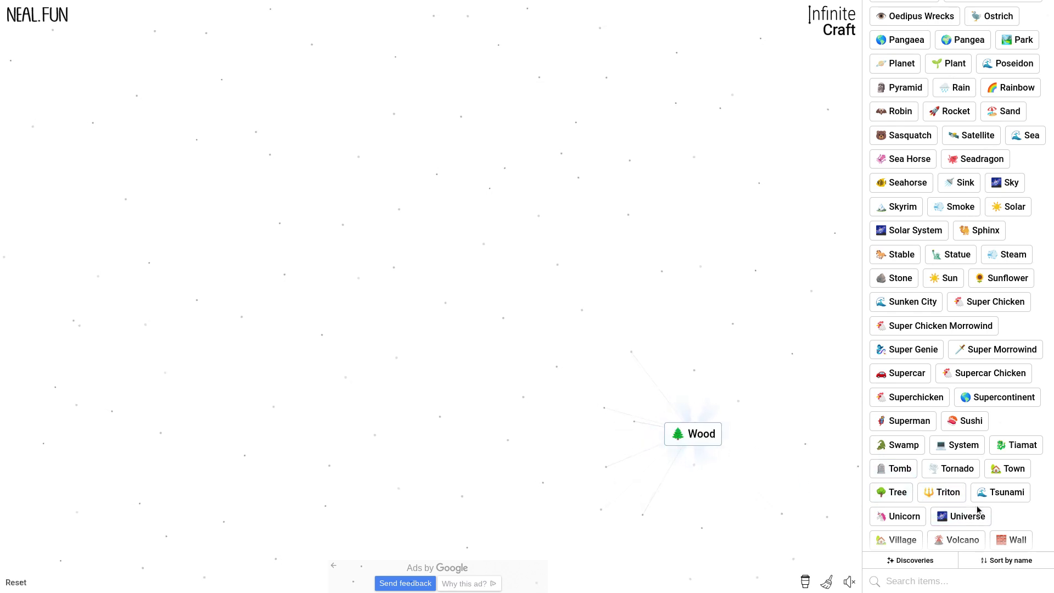
{"action": "mouse_move", "coordinate": [689, 447]}
{"action": "left_mouse_down"}
{"action": "mouse_move", "coordinate": [707, 414]}
{"action": "mouse_move", "coordinate": [726, 436]}
{"action": "left_mouse_up"}
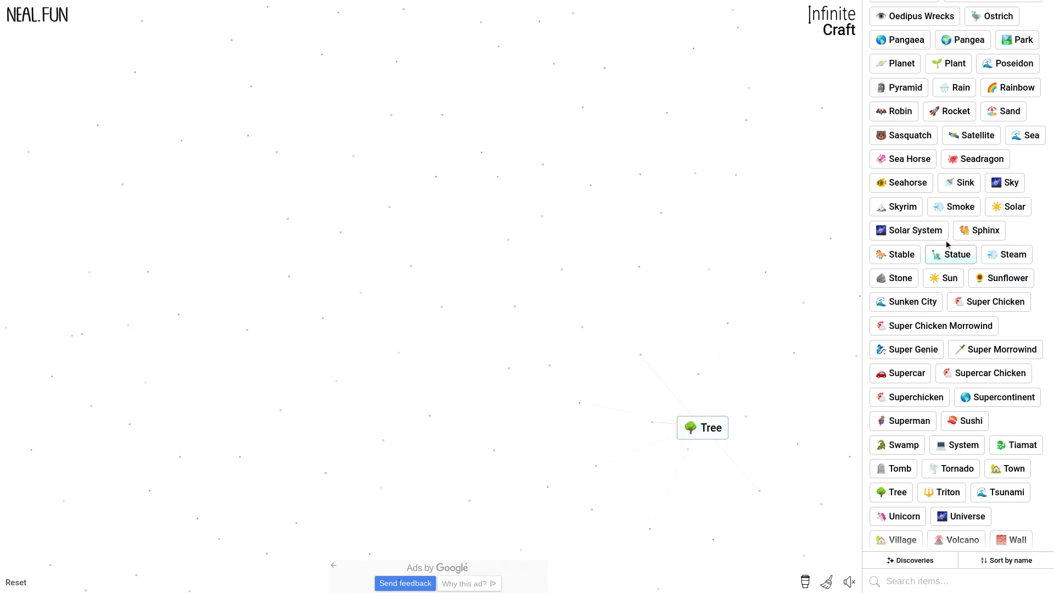
Drop Skyrim onto Tree, Yggdrasil, Elder Scrolls and Elder Scrolls V: Skyrim in turn.
{"action": "left_click_drag", "start_coordinate": [899, 206], "coordinate": [704, 432]}
{"action": "mouse_move", "coordinate": [899, 206]}
{"action": "left_mouse_down"}
{"action": "mouse_move", "coordinate": [760, 415]}
{"action": "mouse_move", "coordinate": [729, 434]}
{"action": "left_mouse_up"}
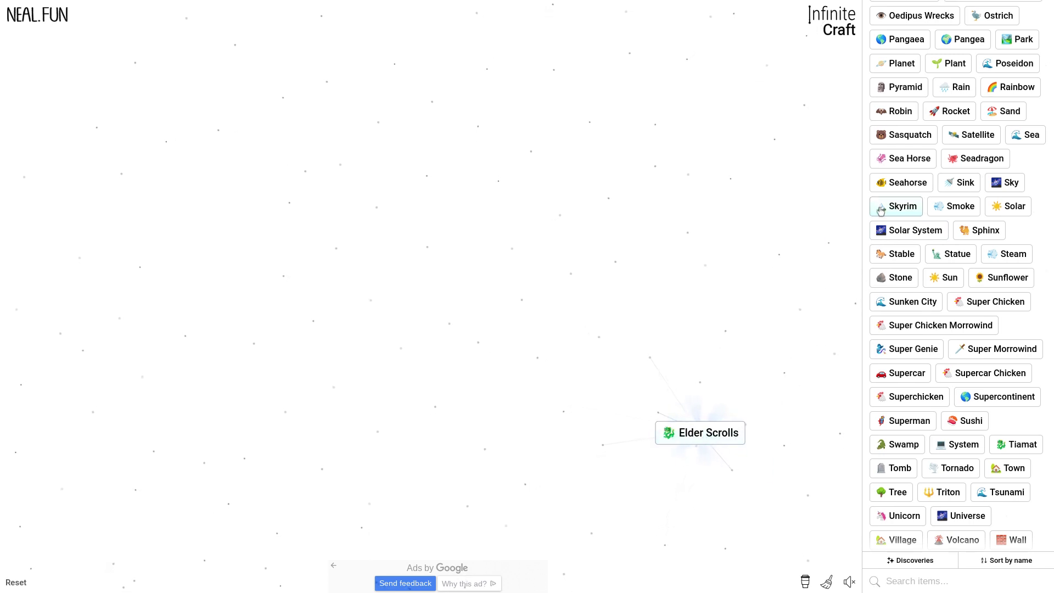
{"action": "mouse_move", "coordinate": [881, 210]}
{"action": "left_mouse_down"}
{"action": "mouse_move", "coordinate": [833, 302]}
{"action": "mouse_move", "coordinate": [705, 434]}
{"action": "left_mouse_up"}
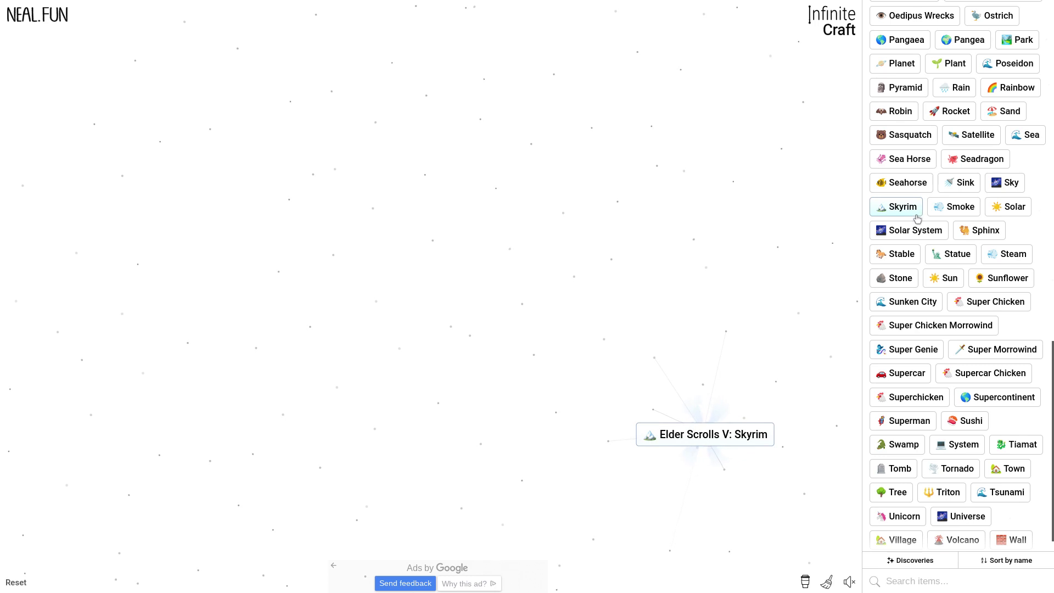
{"action": "mouse_move", "coordinate": [894, 211]}
{"action": "left_mouse_down"}
{"action": "mouse_move", "coordinate": [787, 343]}
{"action": "mouse_move", "coordinate": [797, 358]}
{"action": "mouse_move", "coordinate": [762, 436]}
{"action": "mouse_move", "coordinate": [771, 435]}
{"action": "left_mouse_up"}
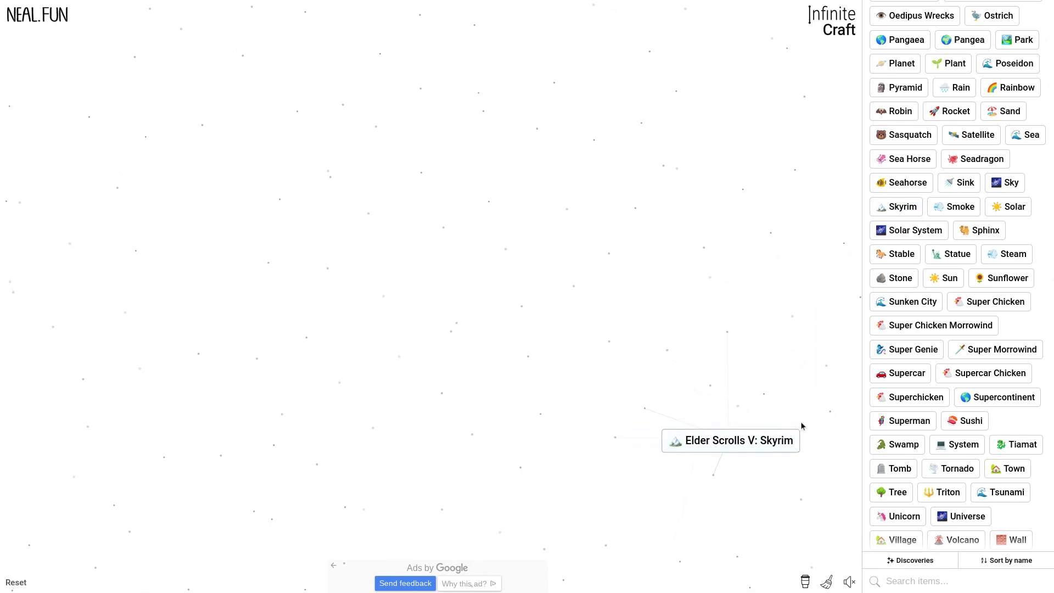
Add Super Genie to make Oblivion, add Sasquatch, and remove the resulting Bigfoot.
{"action": "mouse_move", "coordinate": [914, 350]}
{"action": "left_mouse_down"}
{"action": "mouse_move", "coordinate": [717, 483]}
{"action": "mouse_move", "coordinate": [721, 437]}
{"action": "left_mouse_up"}
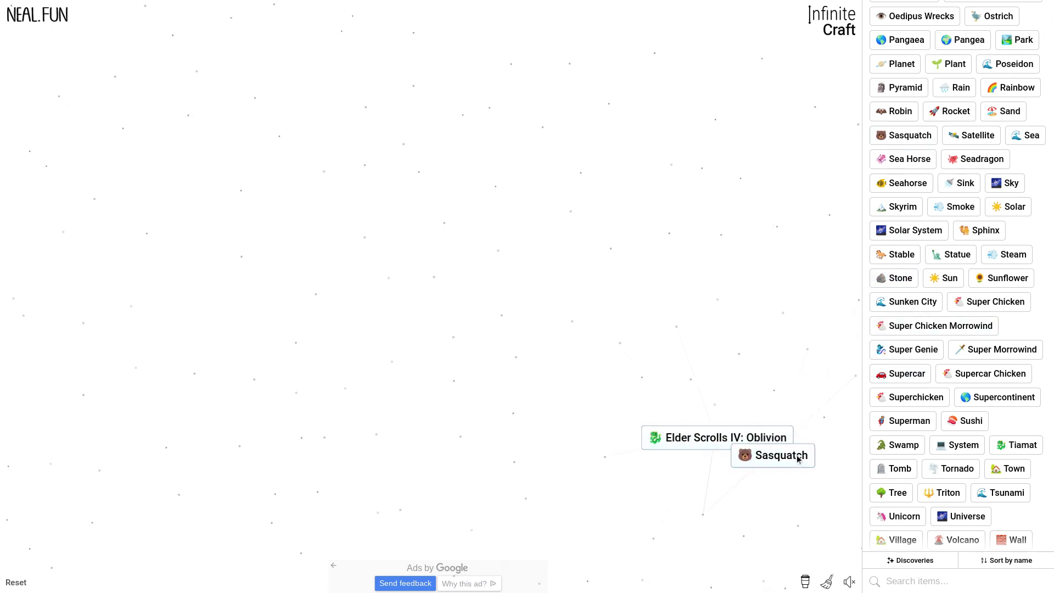
{"action": "mouse_move", "coordinate": [926, 141]}
{"action": "left_mouse_down"}
{"action": "mouse_move", "coordinate": [801, 458]}
{"action": "mouse_move", "coordinate": [1030, 412]}
{"action": "left_mouse_up"}
{"action": "mouse_move", "coordinate": [912, 302]}
{"action": "left_mouse_down"}
{"action": "mouse_move", "coordinate": [726, 388]}
{"action": "mouse_move", "coordinate": [745, 380]}
{"action": "left_mouse_up"}
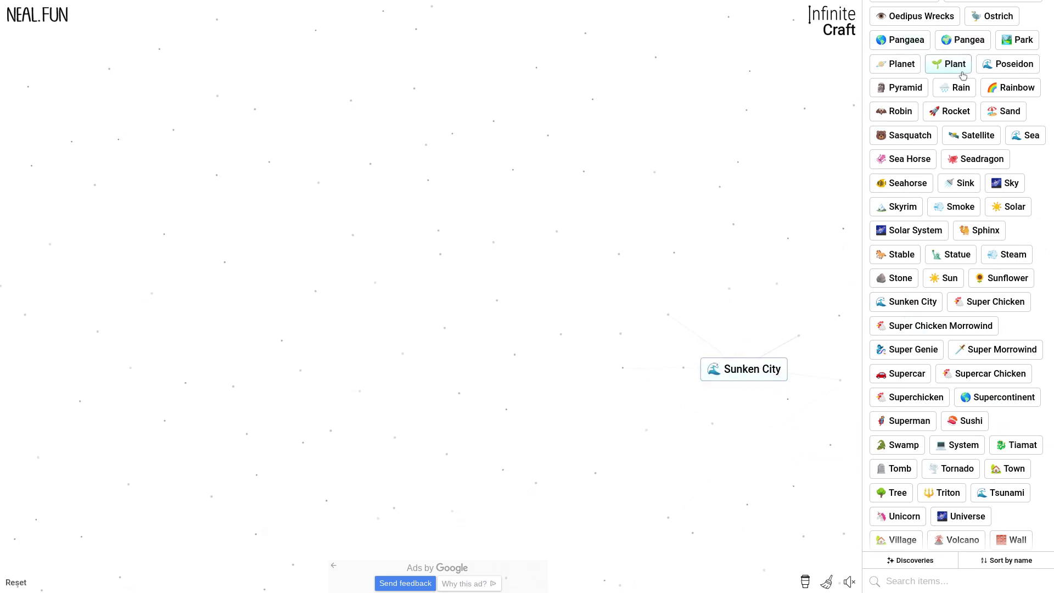
{"action": "scroll", "coordinate": [952, 157], "scroll_direction": "up", "scroll_amount": 4}
{"action": "scroll", "coordinate": [960, 150], "scroll_direction": "up", "scroll_amount": 3}
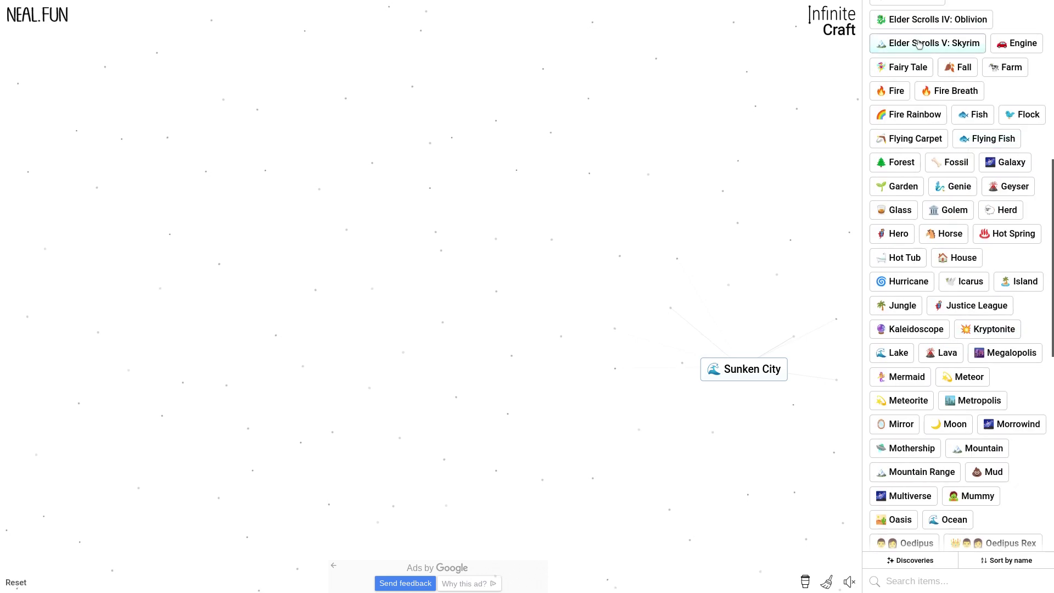
Combine Oblivion with Sunken City, Hot Spring with Dagon for Poseidon, and Galaxy for Universe.
{"action": "left_click_drag", "start_coordinate": [906, 19], "coordinate": [715, 385]}
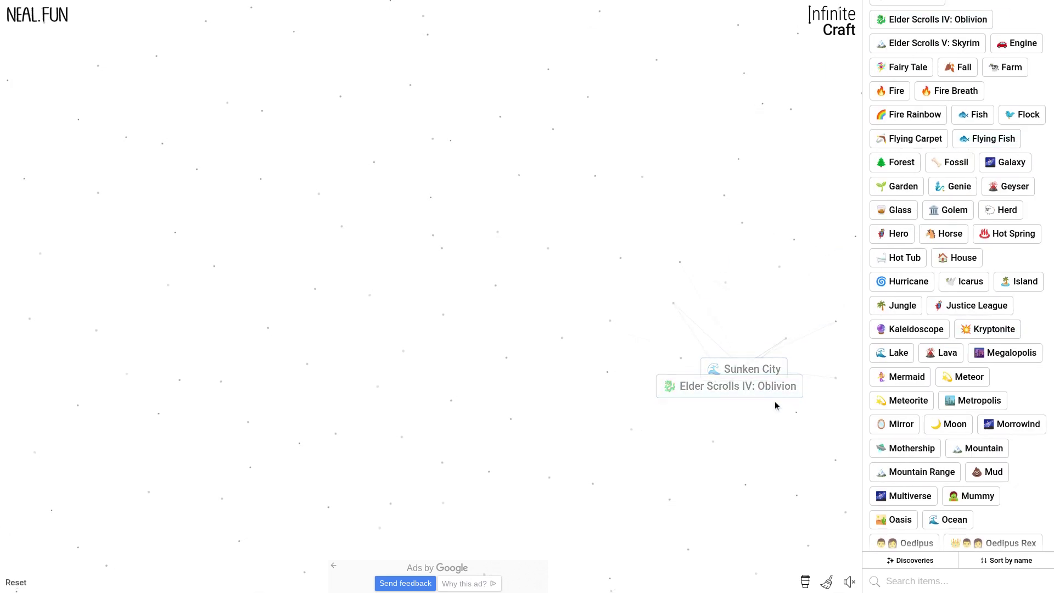
{"action": "left_click_drag", "start_coordinate": [1011, 234], "coordinate": [745, 381]}
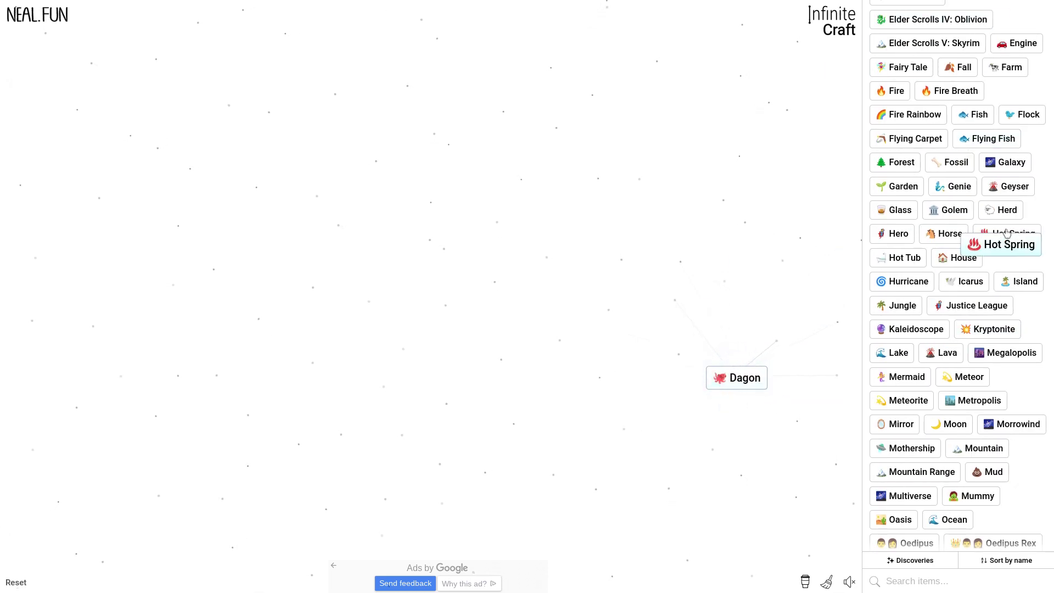
{"action": "mouse_move", "coordinate": [1011, 163]}
{"action": "left_mouse_down"}
{"action": "mouse_move", "coordinate": [792, 416]}
{"action": "mouse_move", "coordinate": [964, 205]}
{"action": "left_mouse_up"}
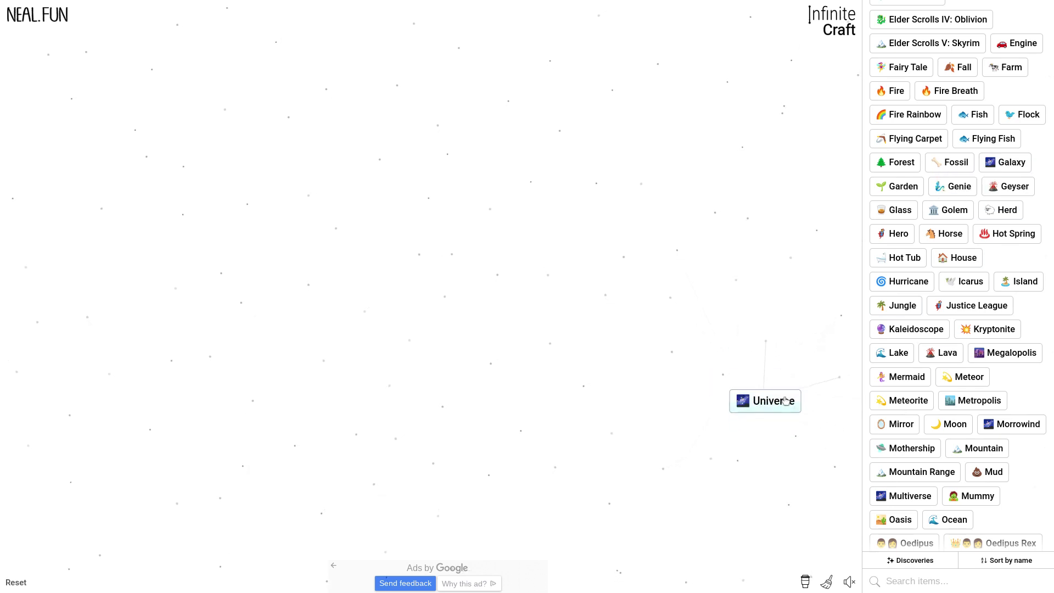
Place Elder Scrolls IV: Oblivion, try other elements and Engine with Skyrim, discard Steam.
{"action": "left_click_drag", "start_coordinate": [895, 20], "coordinate": [730, 123]}
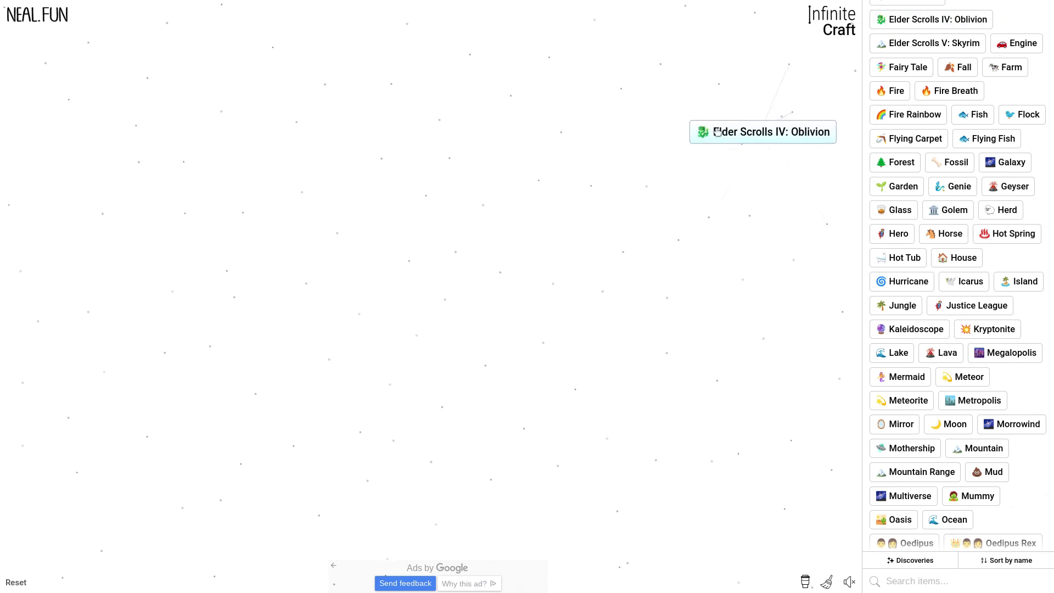
{"action": "left_click_drag", "start_coordinate": [1020, 43], "coordinate": [742, 124]}
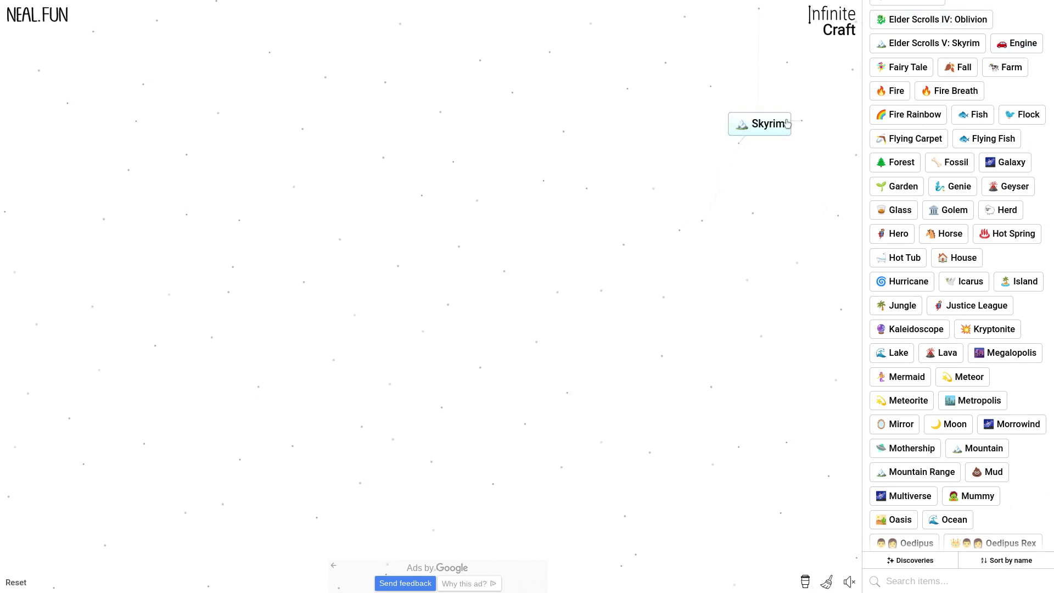
{"action": "mouse_move", "coordinate": [1037, 41]}
{"action": "left_mouse_down"}
{"action": "mouse_move", "coordinate": [888, 146]}
{"action": "mouse_move", "coordinate": [753, 130]}
{"action": "mouse_move", "coordinate": [776, 138]}
{"action": "mouse_move", "coordinate": [1029, 96]}
{"action": "left_mouse_up"}
{"action": "left_click_drag", "start_coordinate": [898, 20], "coordinate": [696, 76]}
Merge Elder Scrolls V: Skyrim into Oblivion for Elder Scrolls VI, then test copies, Skyrim, Oblivion.
{"action": "mouse_move", "coordinate": [883, 45]}
{"action": "left_mouse_down"}
{"action": "mouse_move", "coordinate": [768, 91]}
{"action": "mouse_move", "coordinate": [644, 81]}
{"action": "left_mouse_up"}
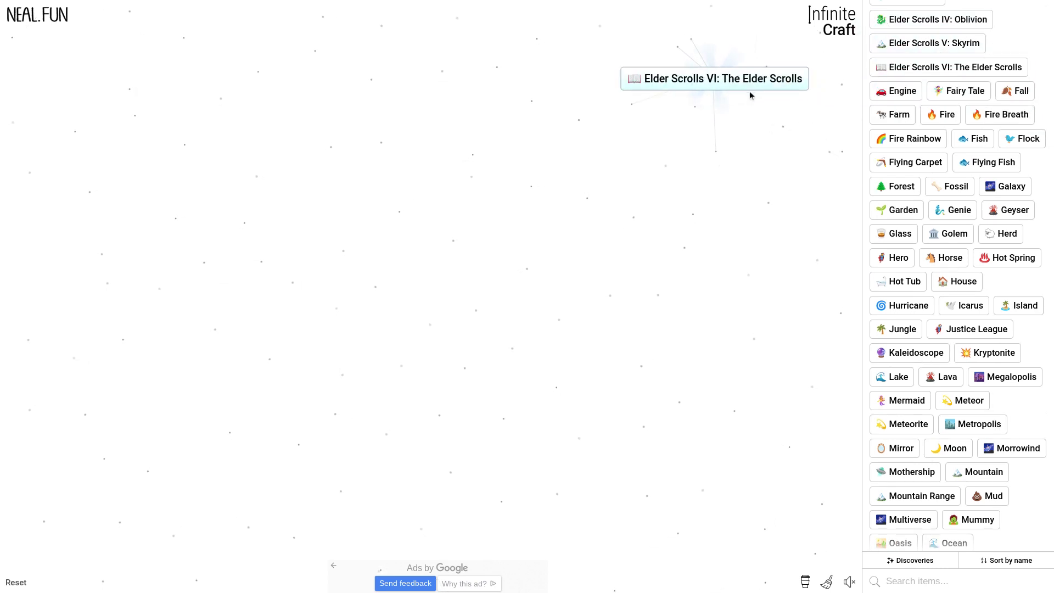
{"action": "mouse_move", "coordinate": [950, 69]}
{"action": "left_mouse_down"}
{"action": "mouse_move", "coordinate": [742, 98]}
{"action": "mouse_move", "coordinate": [741, 88]}
{"action": "left_mouse_up"}
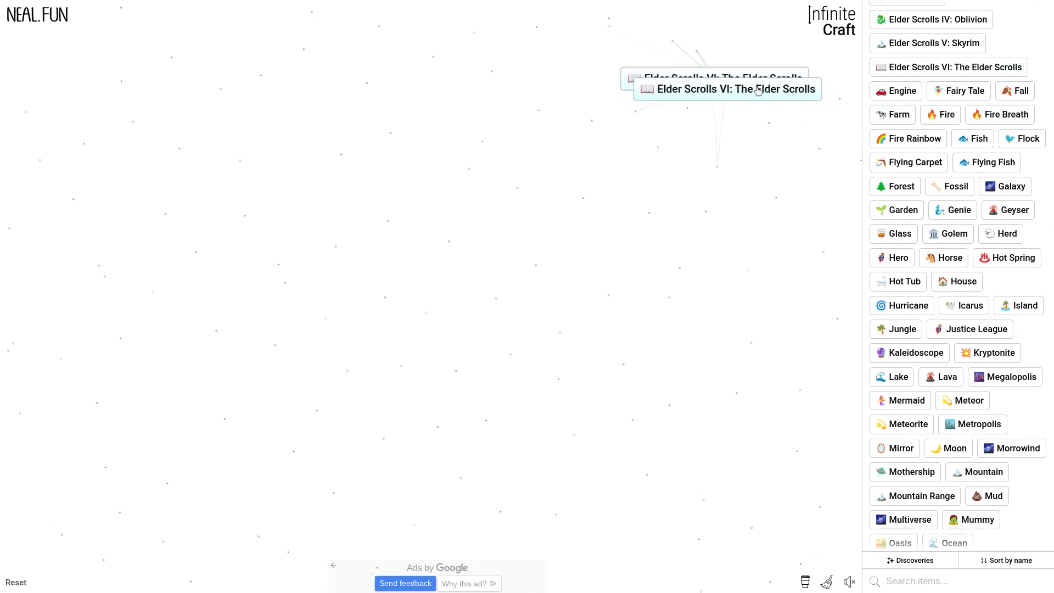
{"action": "mouse_move", "coordinate": [935, 43]}
{"action": "left_mouse_down"}
{"action": "mouse_move", "coordinate": [773, 72]}
{"action": "mouse_move", "coordinate": [743, 96]}
{"action": "left_mouse_up"}
{"action": "left_click_drag", "start_coordinate": [937, 20], "coordinate": [677, 88]}
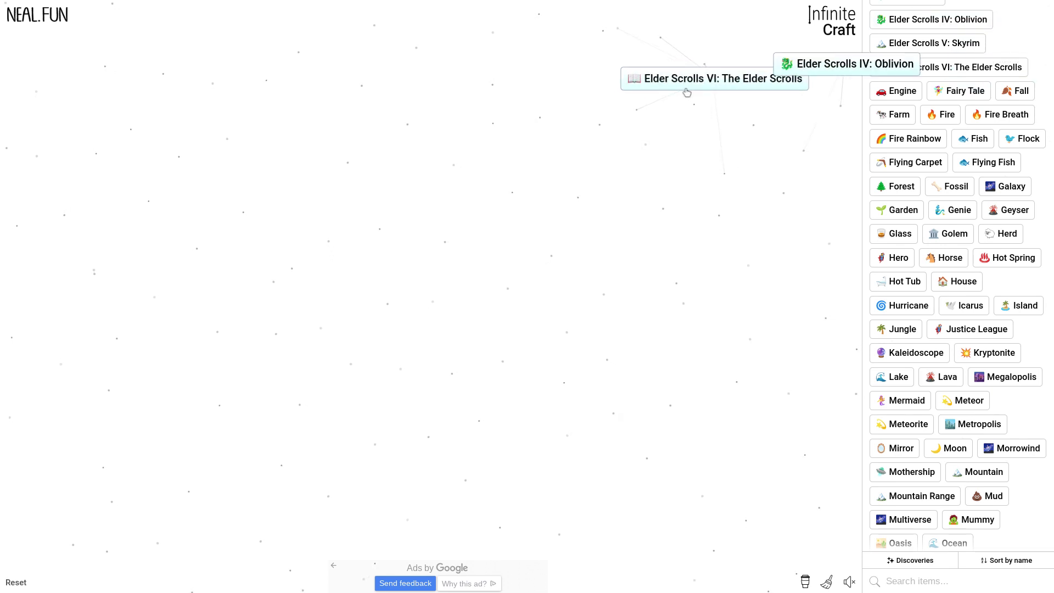
{"action": "mouse_move", "coordinate": [898, 91]}
{"action": "left_mouse_down"}
{"action": "mouse_move", "coordinate": [706, 92]}
{"action": "mouse_move", "coordinate": [1048, 116]}
{"action": "left_mouse_up"}
Combine Hurricane with Fairy Tale into Tornado and remove the Tornado.
{"action": "left_click_drag", "start_coordinate": [913, 98], "coordinate": [768, 150]}
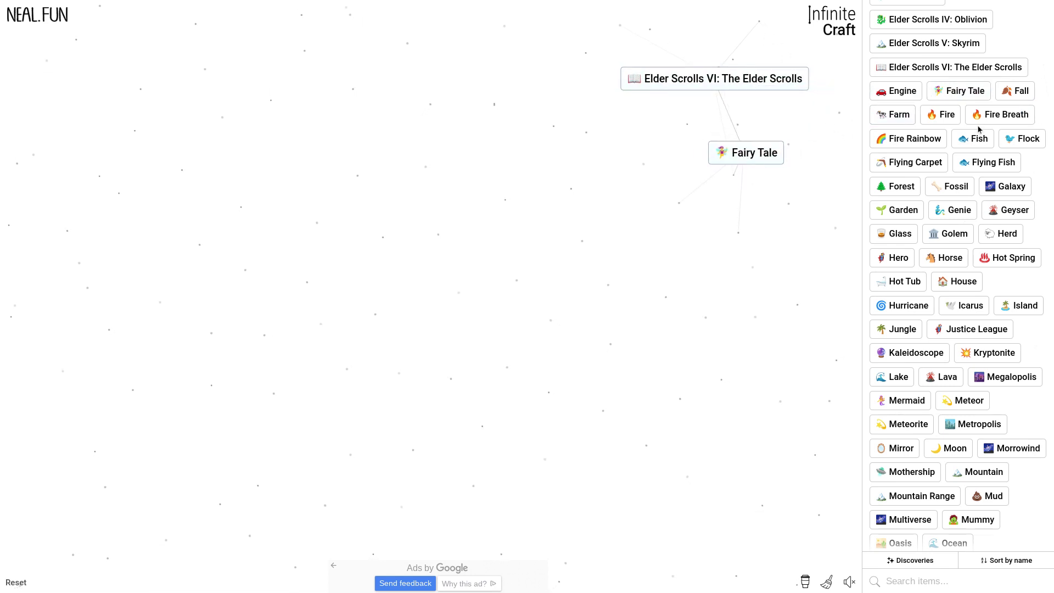
{"action": "scroll", "coordinate": [964, 157], "scroll_direction": "down", "scroll_amount": 3}
{"action": "mouse_move", "coordinate": [907, 162]}
{"action": "left_mouse_down"}
{"action": "mouse_move", "coordinate": [865, 174]}
{"action": "mouse_move", "coordinate": [751, 149]}
{"action": "left_mouse_up"}
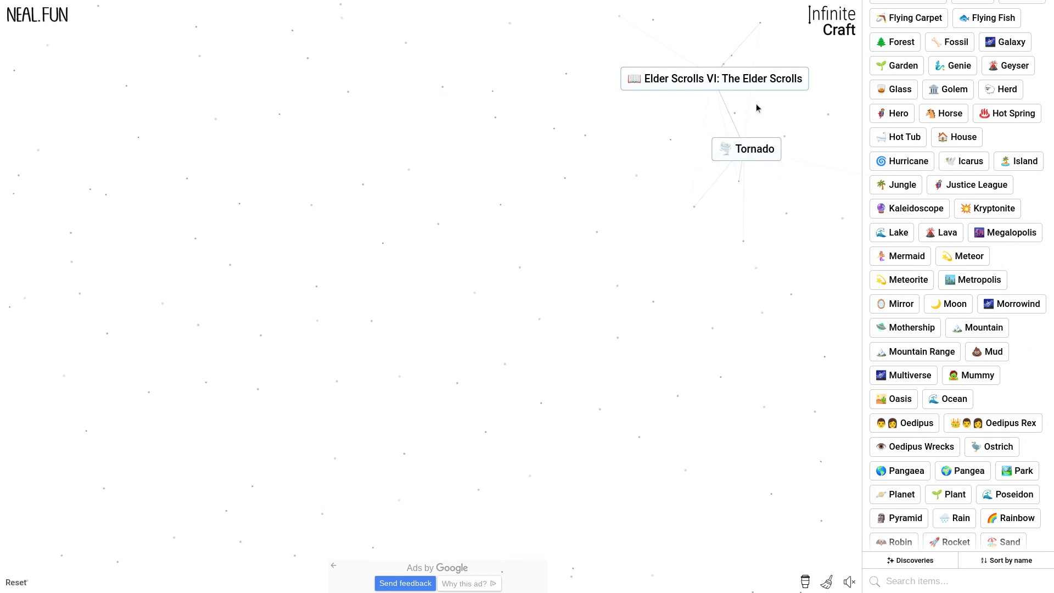
{"action": "left_click_drag", "start_coordinate": [745, 144], "coordinate": [976, 187]}
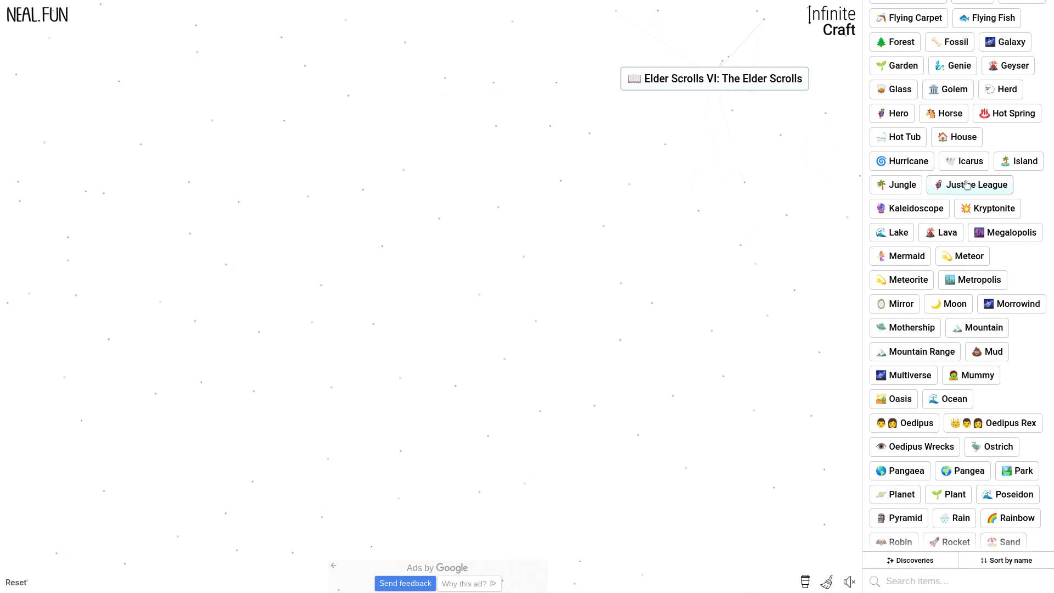
{"action": "scroll", "coordinate": [969, 186], "scroll_direction": "up", "scroll_amount": 1}
{"action": "scroll", "coordinate": [997, 145], "scroll_direction": "up", "scroll_amount": 1}
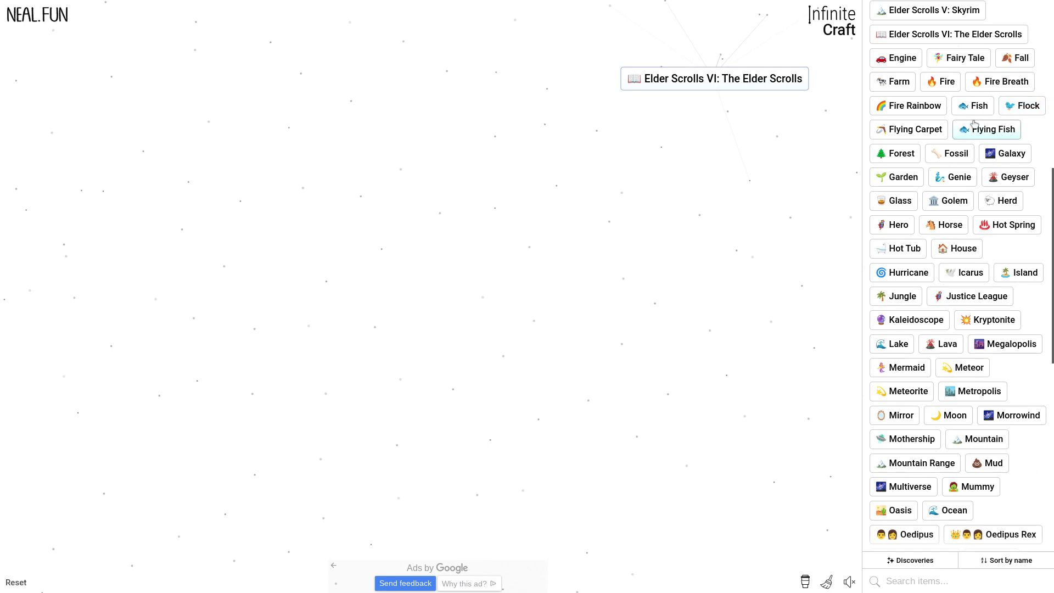
{"action": "left_click_drag", "start_coordinate": [713, 85], "coordinate": [1030, 128]}
{"action": "scroll", "coordinate": [935, 74], "scroll_direction": "up", "scroll_amount": 3}
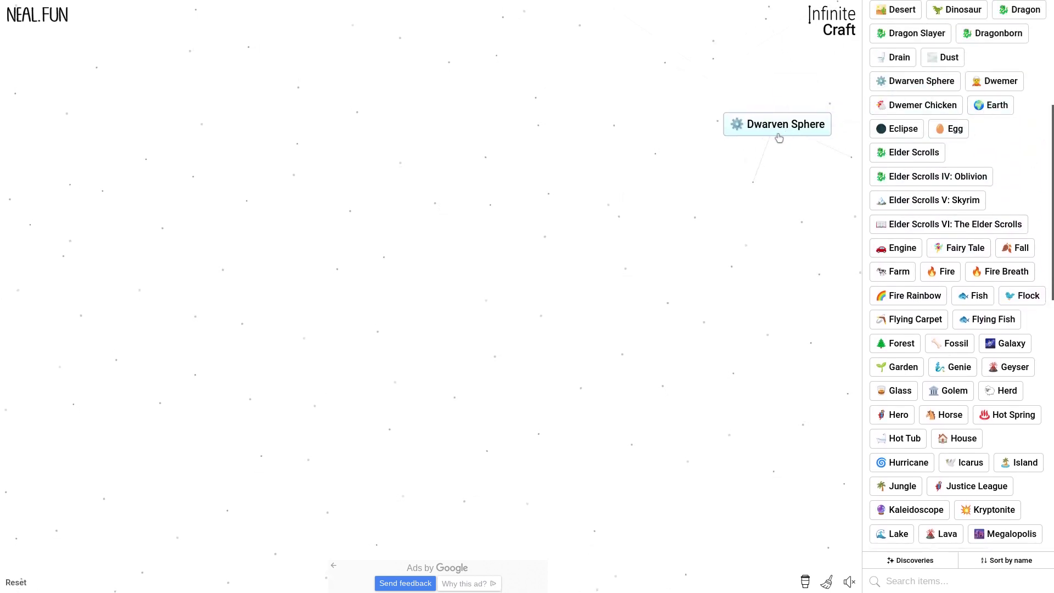
Combine Earth with Dwarven Sphere for Dwarf, then Elder Scrolls with Dwarf for Dovahkiin.
{"action": "left_click_drag", "start_coordinate": [931, 82], "coordinate": [714, 147]}
{"action": "left_click_drag", "start_coordinate": [998, 109], "coordinate": [733, 153]}
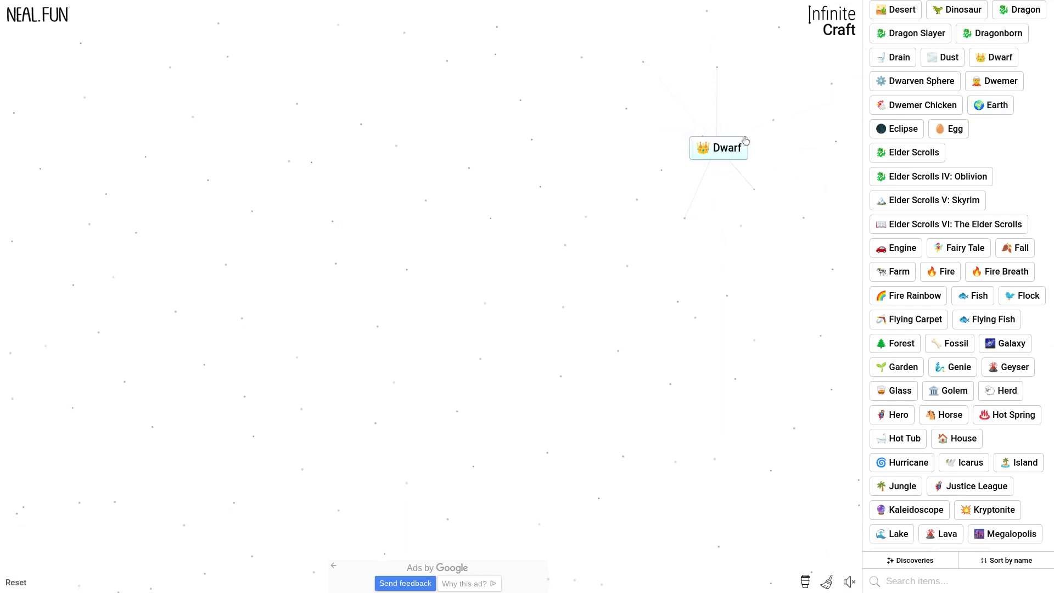
{"action": "left_click_drag", "start_coordinate": [745, 147], "coordinate": [751, 154]}
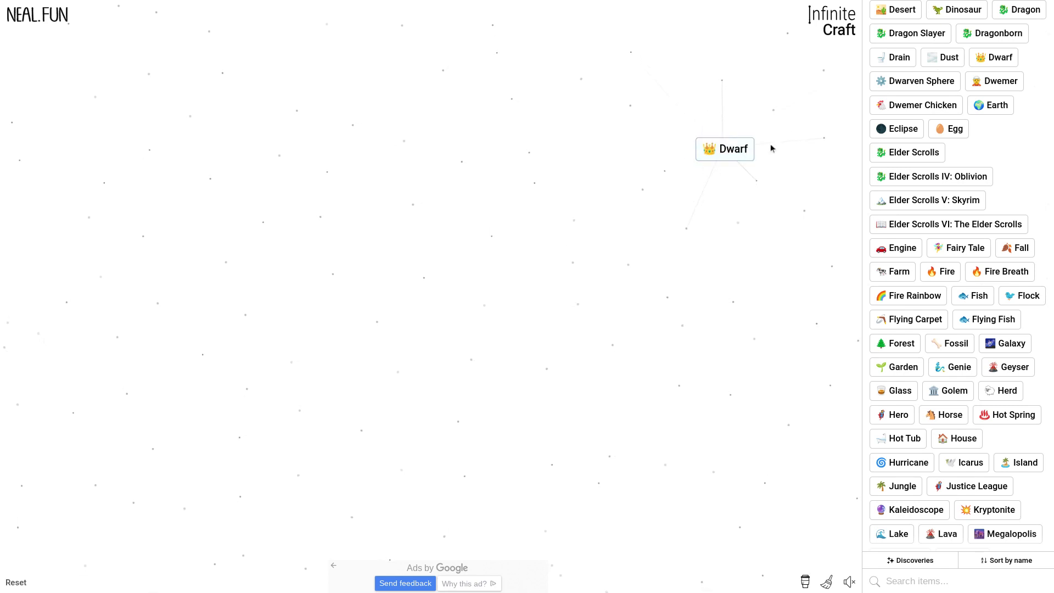
{"action": "left_click_drag", "start_coordinate": [907, 152], "coordinate": [744, 147]}
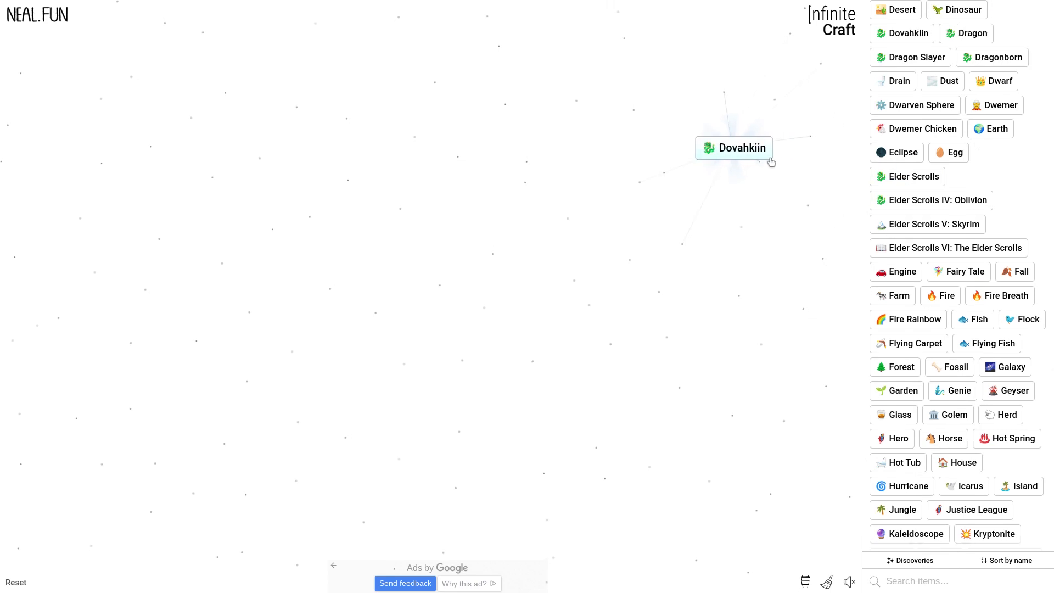
Turn Dovahkiin into Dragonborn, remove it, and try Desert on a fresh Dovahkiin.
{"action": "left_click_drag", "start_coordinate": [907, 177], "coordinate": [710, 162]}
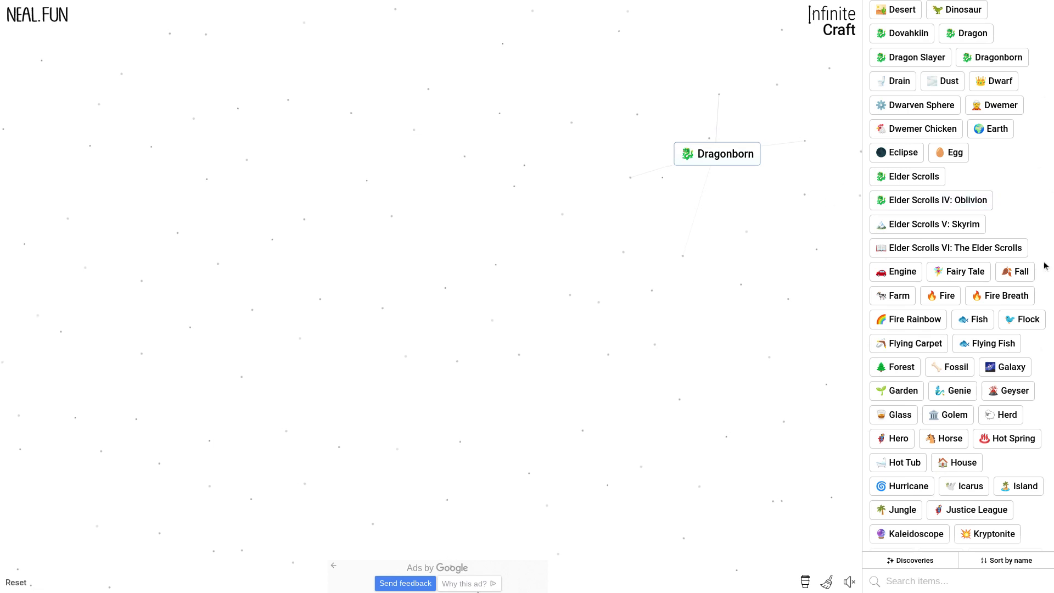
{"action": "left_click_drag", "start_coordinate": [713, 162], "coordinate": [970, 141]}
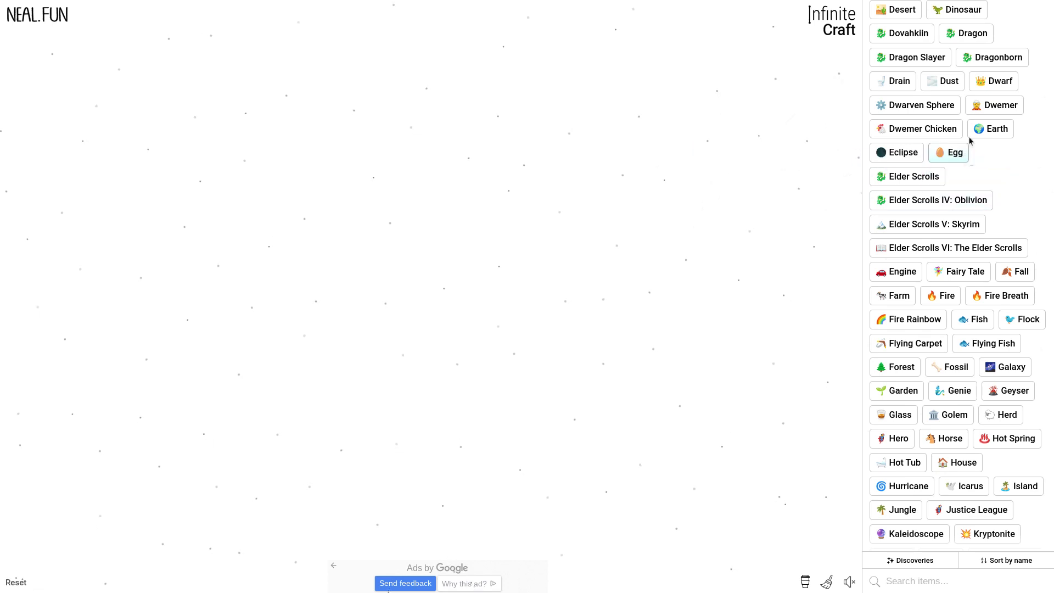
{"action": "left_click_drag", "start_coordinate": [910, 35], "coordinate": [796, 124]}
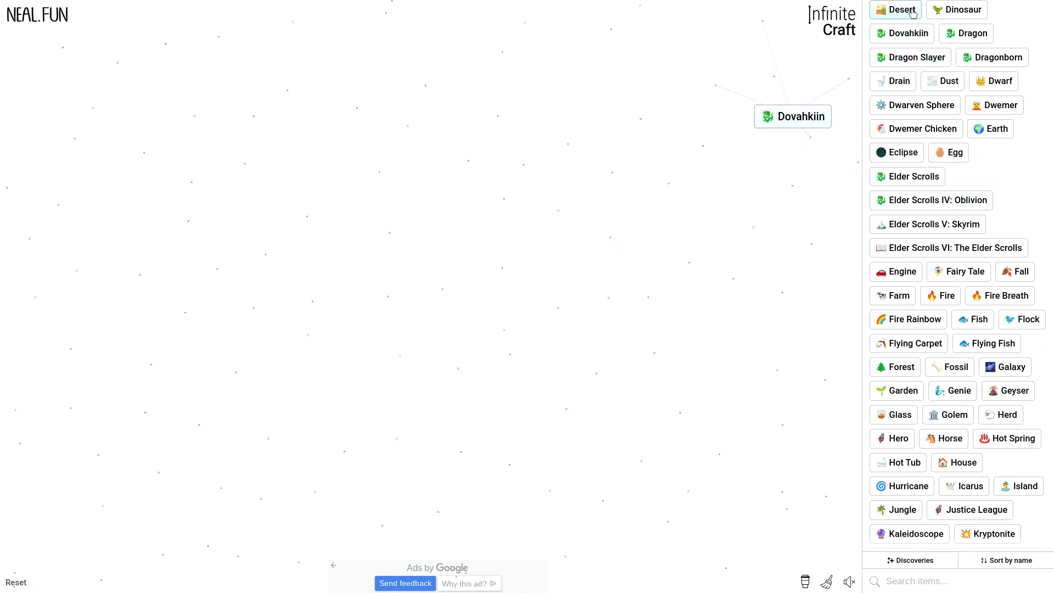
{"action": "mouse_move", "coordinate": [901, 8]}
{"action": "left_mouse_down"}
{"action": "mouse_move", "coordinate": [812, 135]}
{"action": "mouse_move", "coordinate": [988, 86]}
{"action": "left_mouse_up"}
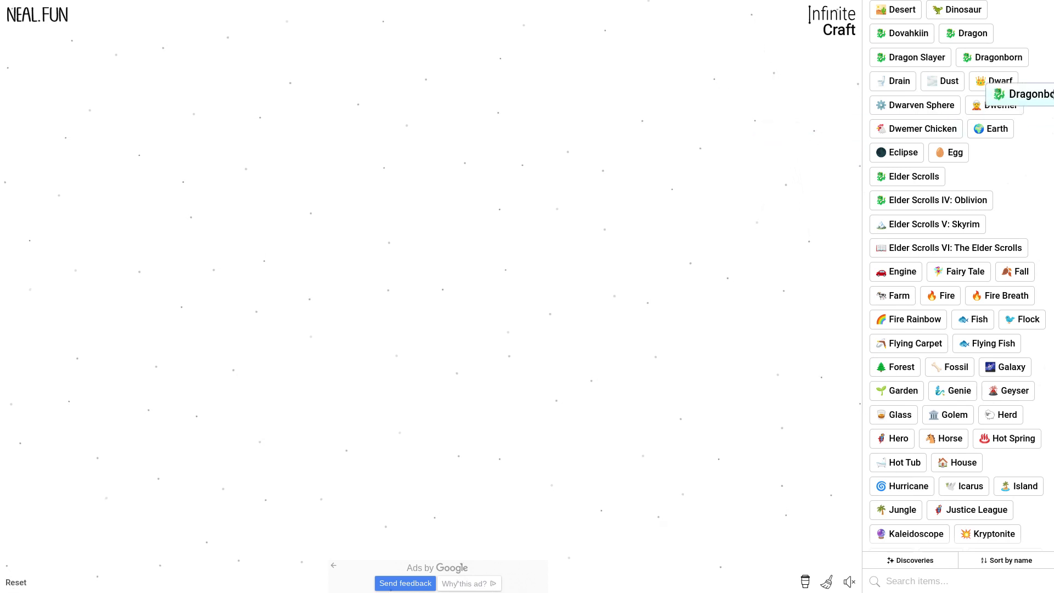
Replace Dragonborn with Dovahkiin again and try Earth and Dust on it.
{"action": "left_click_drag", "start_coordinate": [906, 33], "coordinate": [776, 133]}
{"action": "mouse_move", "coordinate": [992, 128]}
{"action": "left_mouse_down"}
{"action": "mouse_move", "coordinate": [811, 135]}
{"action": "mouse_move", "coordinate": [901, 73]}
{"action": "left_mouse_up"}
{"action": "left_click_drag", "start_coordinate": [909, 35], "coordinate": [728, 132]}
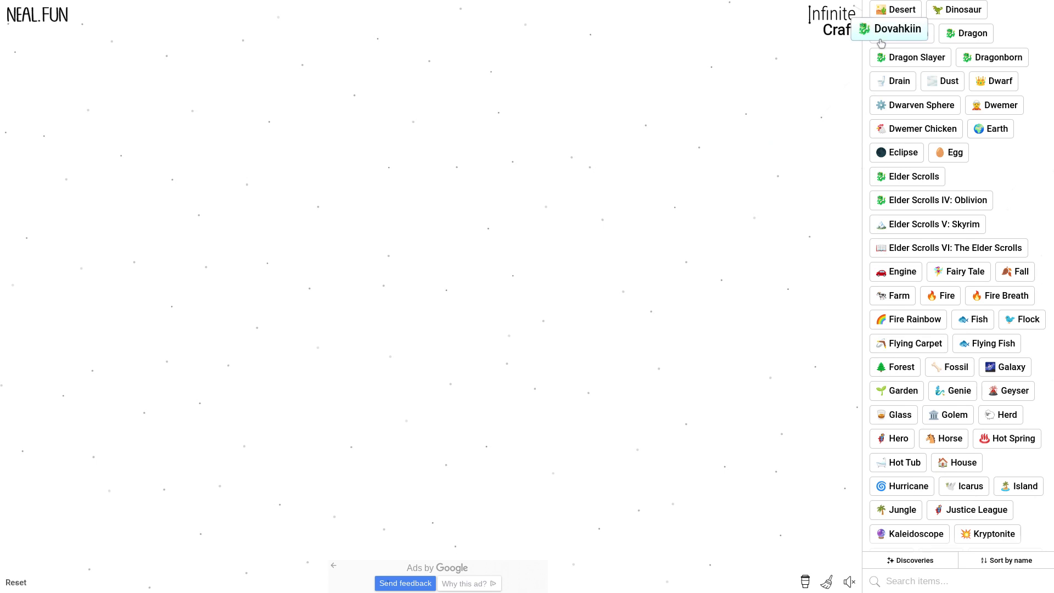
{"action": "mouse_move", "coordinate": [952, 85]}
{"action": "left_mouse_down"}
{"action": "mouse_move", "coordinate": [744, 126]}
{"action": "mouse_move", "coordinate": [1008, 138]}
{"action": "left_mouse_up"}
Place Dovahkiin, try another element, and set Elder Scrolls VI and Engine beside it.
{"action": "left_click_drag", "start_coordinate": [909, 33], "coordinate": [803, 115]}
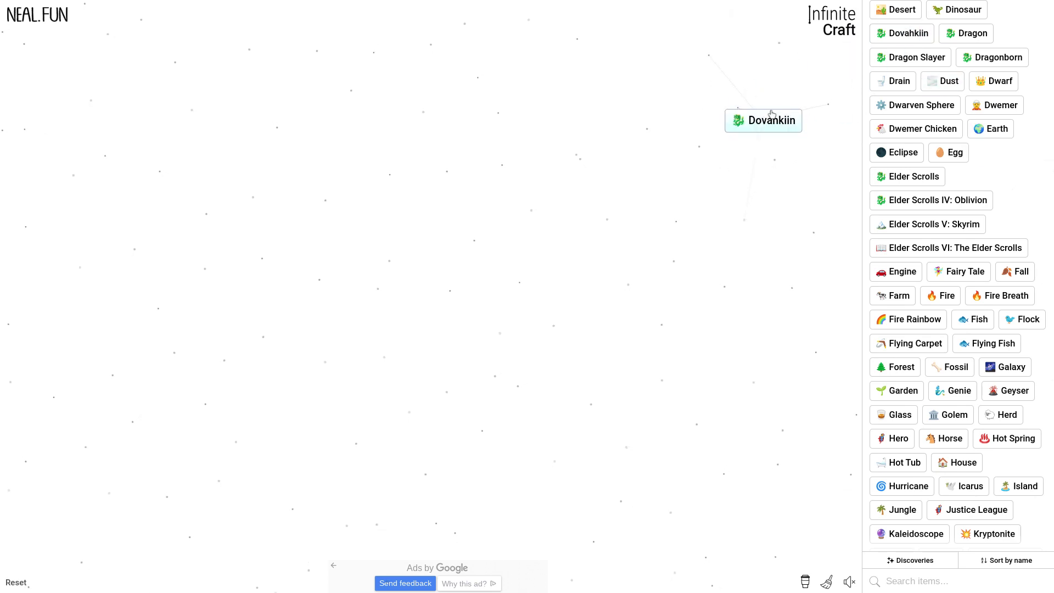
{"action": "left_click_drag", "start_coordinate": [996, 127], "coordinate": [798, 120]}
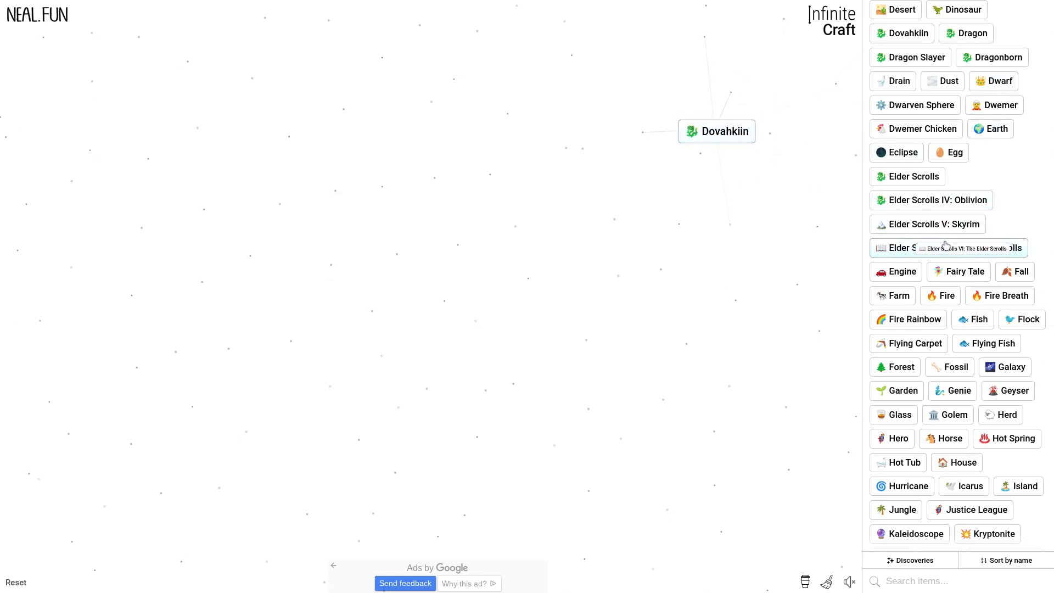
{"action": "mouse_move", "coordinate": [944, 247]}
{"action": "left_mouse_down"}
{"action": "mouse_move", "coordinate": [738, 157]}
{"action": "mouse_move", "coordinate": [989, 250]}
{"action": "mouse_move", "coordinate": [998, 271]}
{"action": "left_mouse_up"}
{"action": "left_click_drag", "start_coordinate": [894, 273], "coordinate": [696, 132]}
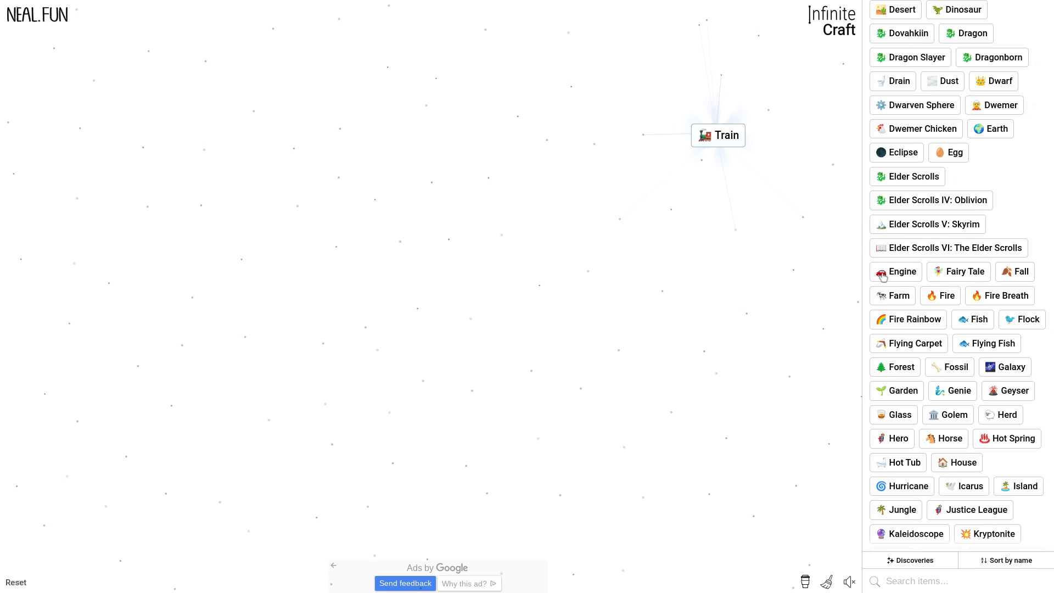
Build Locomotive, Train, Train Station and Fire Station from Engine, Train and Fire.
{"action": "left_click_drag", "start_coordinate": [897, 273], "coordinate": [737, 139]}
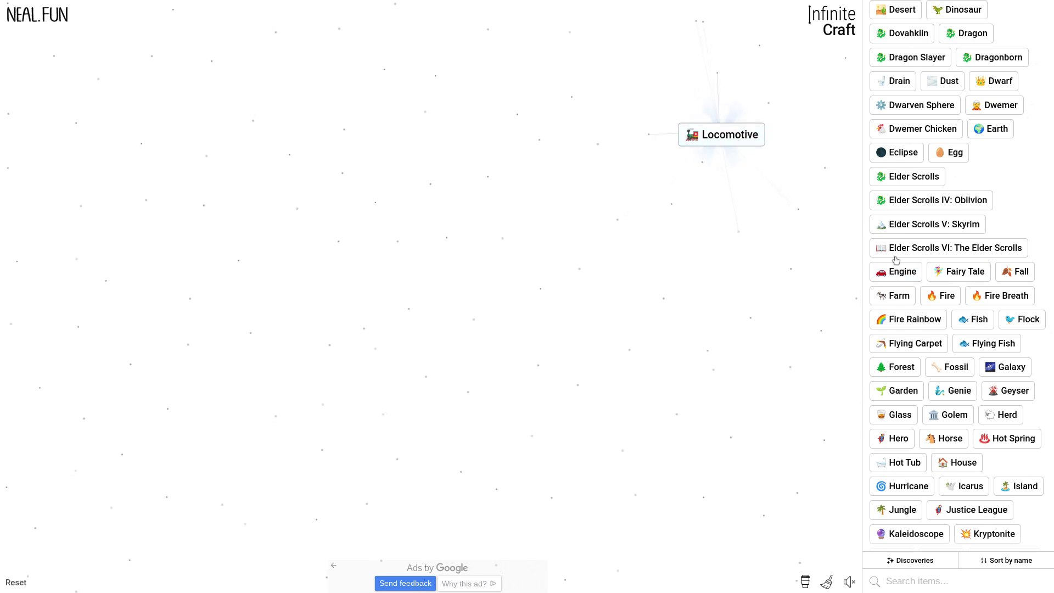
{"action": "left_click_drag", "start_coordinate": [896, 272], "coordinate": [721, 144]}
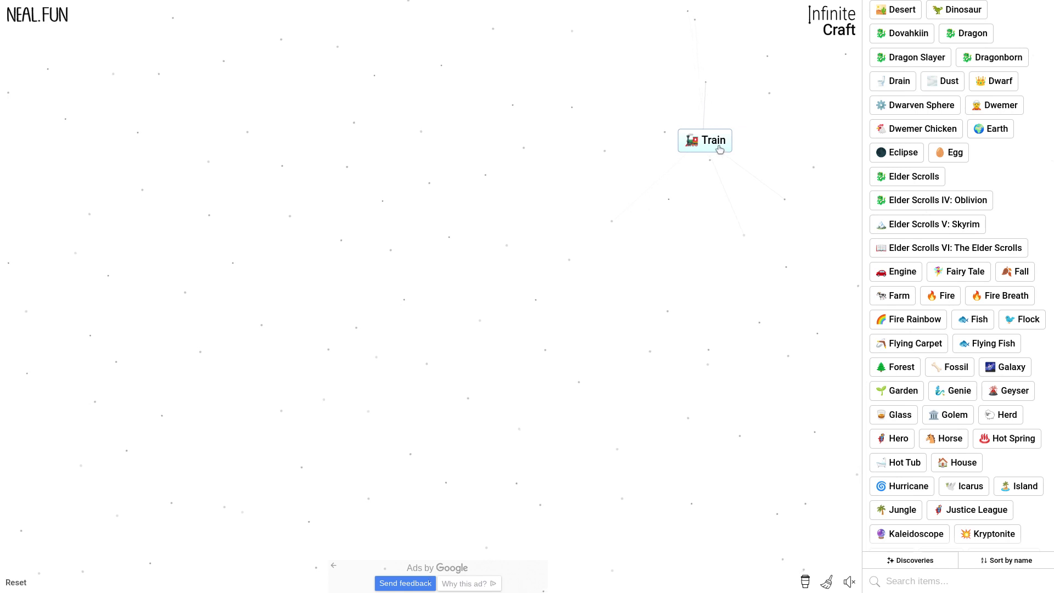
{"action": "left_click_drag", "start_coordinate": [723, 148], "coordinate": [757, 141]}
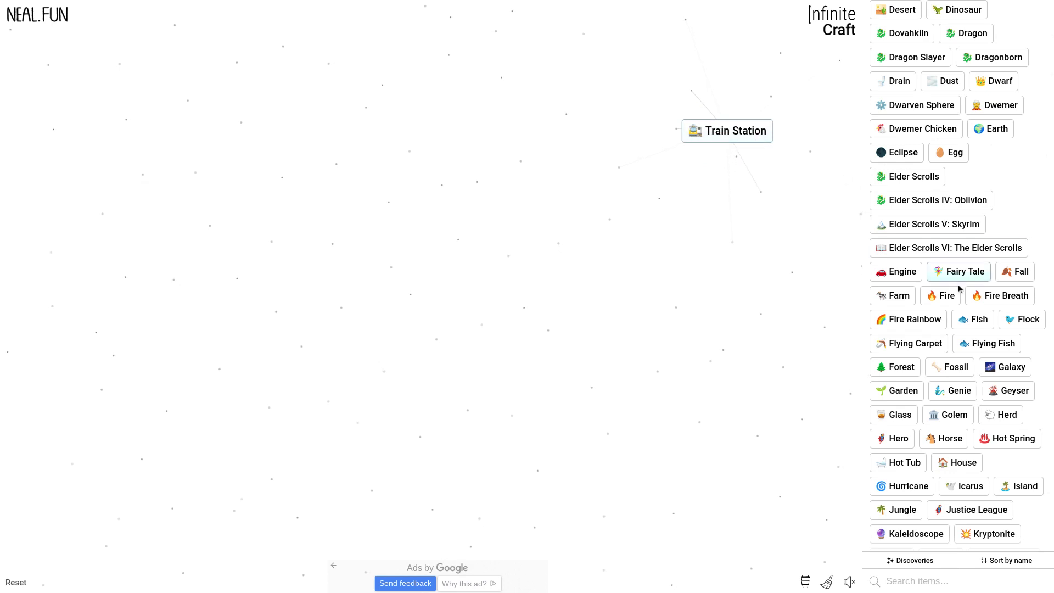
{"action": "left_click_drag", "start_coordinate": [954, 295], "coordinate": [758, 137]}
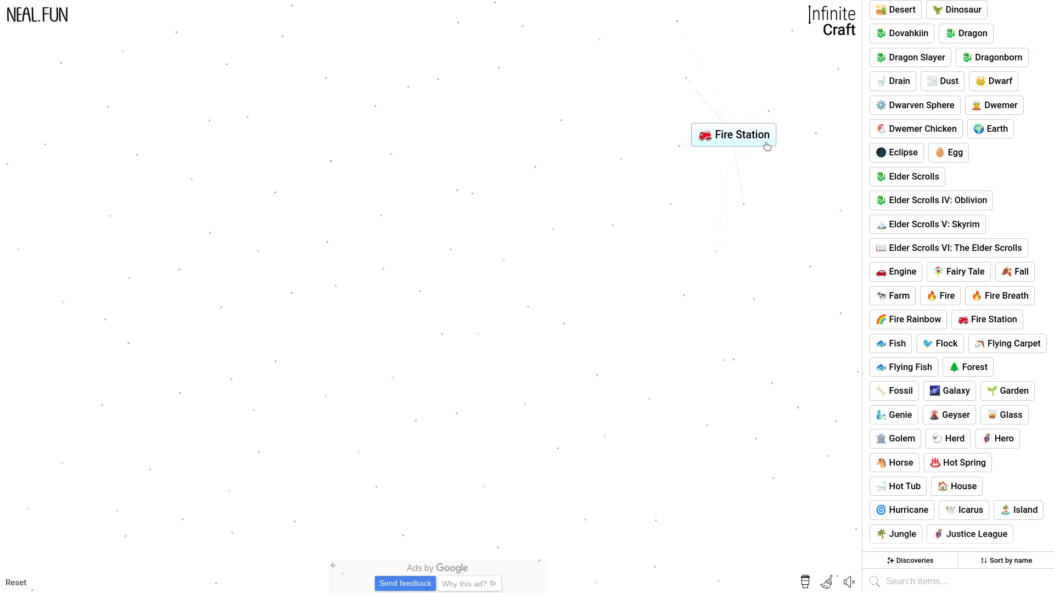
{"action": "mouse_move", "coordinate": [766, 146]}
{"action": "left_mouse_down"}
{"action": "mouse_move", "coordinate": [762, 124]}
{"action": "mouse_move", "coordinate": [755, 143]}
{"action": "left_mouse_up"}
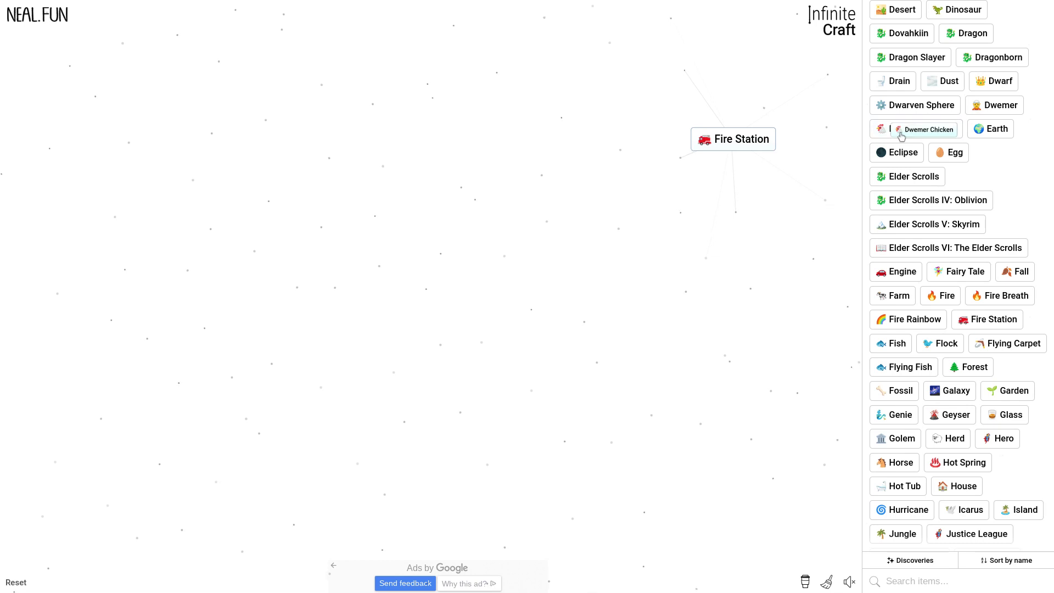
Combine Dwemer Chicken with Fire Station, Egg, Dwemer and Dwarf, then remove Dragonborn.
{"action": "left_click_drag", "start_coordinate": [919, 140], "coordinate": [718, 157]}
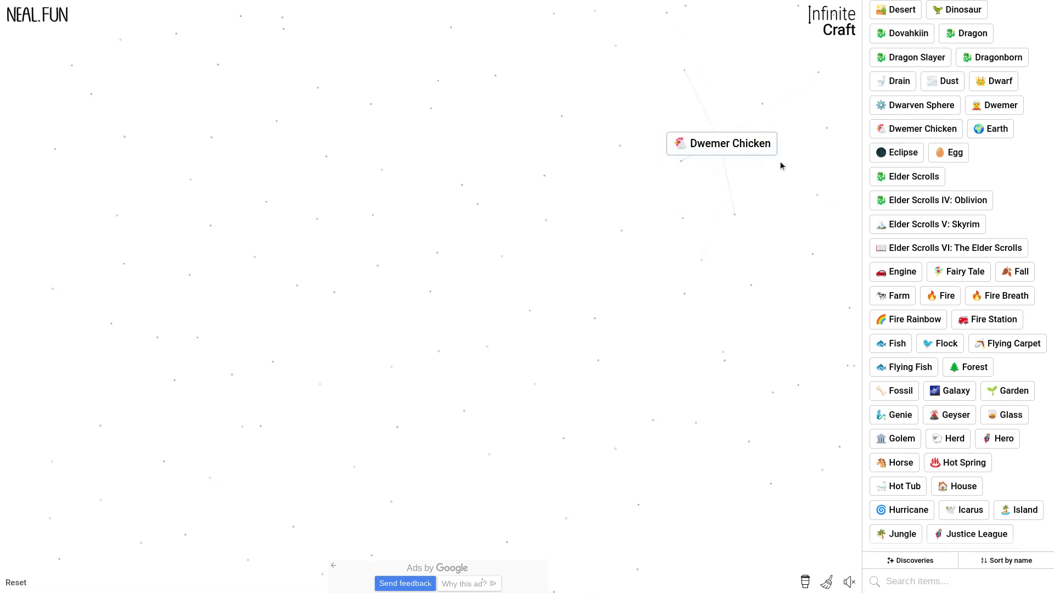
{"action": "left_click_drag", "start_coordinate": [952, 152], "coordinate": [744, 159]}
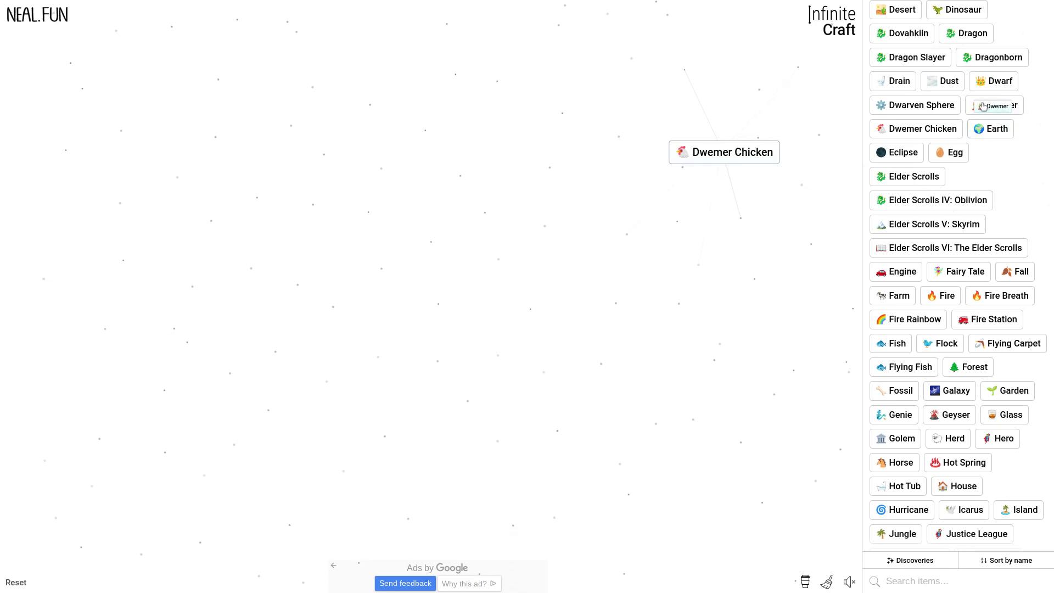
{"action": "left_click_drag", "start_coordinate": [1001, 104], "coordinate": [730, 155]}
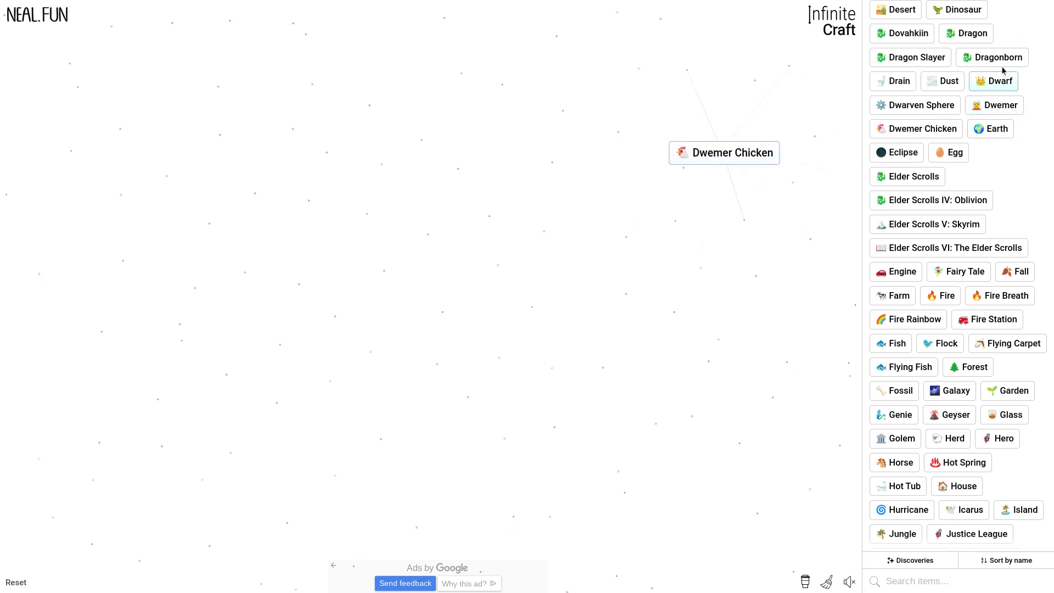
{"action": "left_click_drag", "start_coordinate": [1001, 81], "coordinate": [746, 161]}
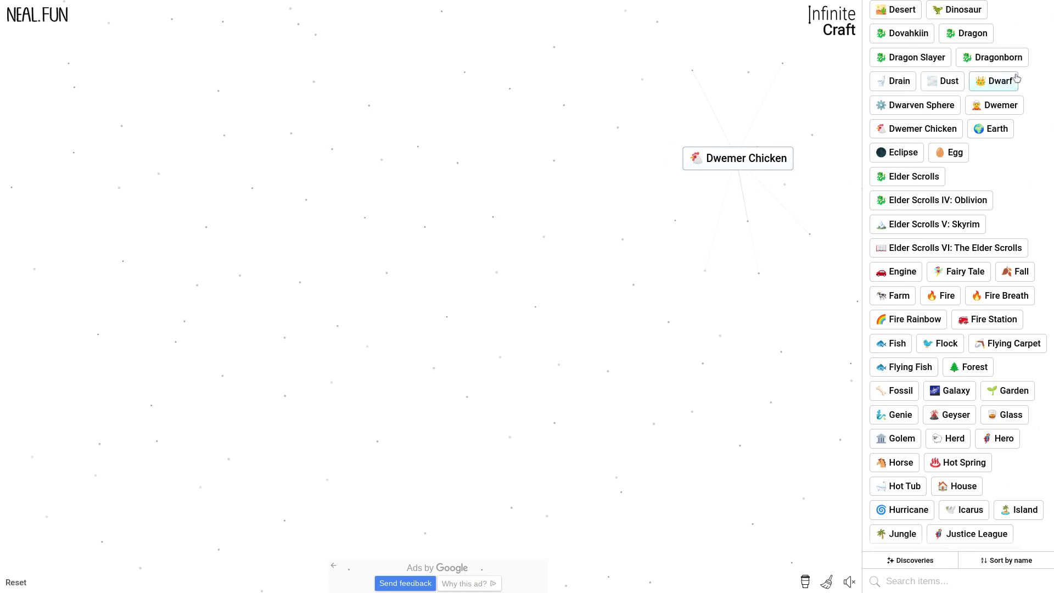
{"action": "left_click_drag", "start_coordinate": [1022, 59], "coordinate": [800, 174]}
{"action": "mouse_move", "coordinate": [938, 200]}
{"action": "left_mouse_down"}
{"action": "mouse_move", "coordinate": [691, 153]}
{"action": "mouse_move", "coordinate": [763, 191]}
{"action": "left_mouse_up"}
{"action": "mouse_move", "coordinate": [911, 153]}
{"action": "left_mouse_down"}
{"action": "mouse_move", "coordinate": [800, 188]}
{"action": "mouse_move", "coordinate": [1033, 175]}
{"action": "left_mouse_up"}
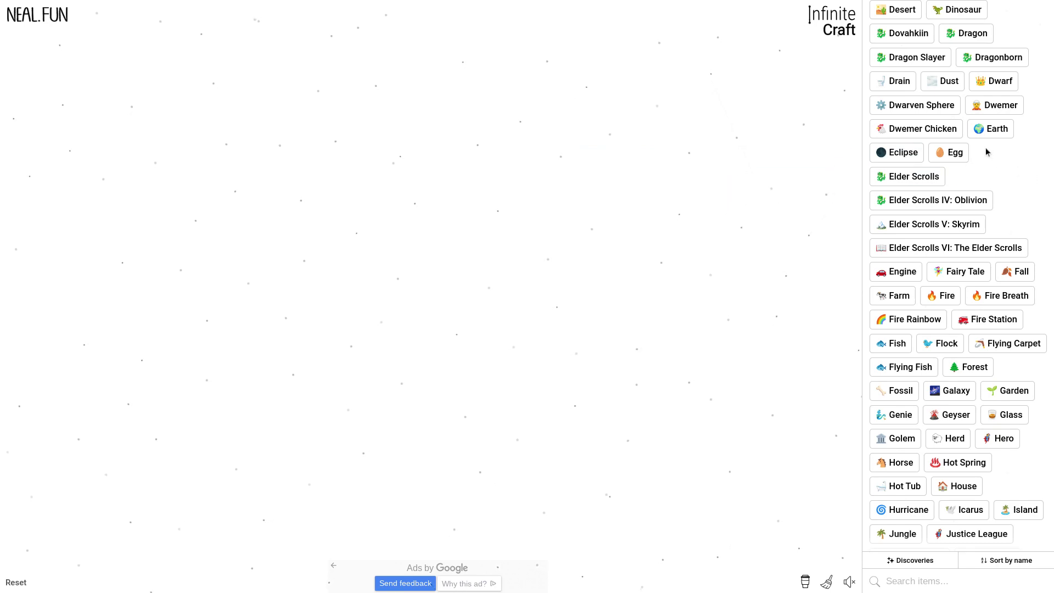
{"action": "scroll", "coordinate": [986, 153], "scroll_direction": "down", "scroll_amount": 3}
{"action": "scroll", "coordinate": [1023, 264], "scroll_direction": "down", "scroll_amount": 1}
Spread Kryptonite, Justice League, Horse, Golem, Triton and Super Genie tiles across the canvas.
{"action": "left_click_drag", "start_coordinate": [989, 225], "coordinate": [494, 238]}
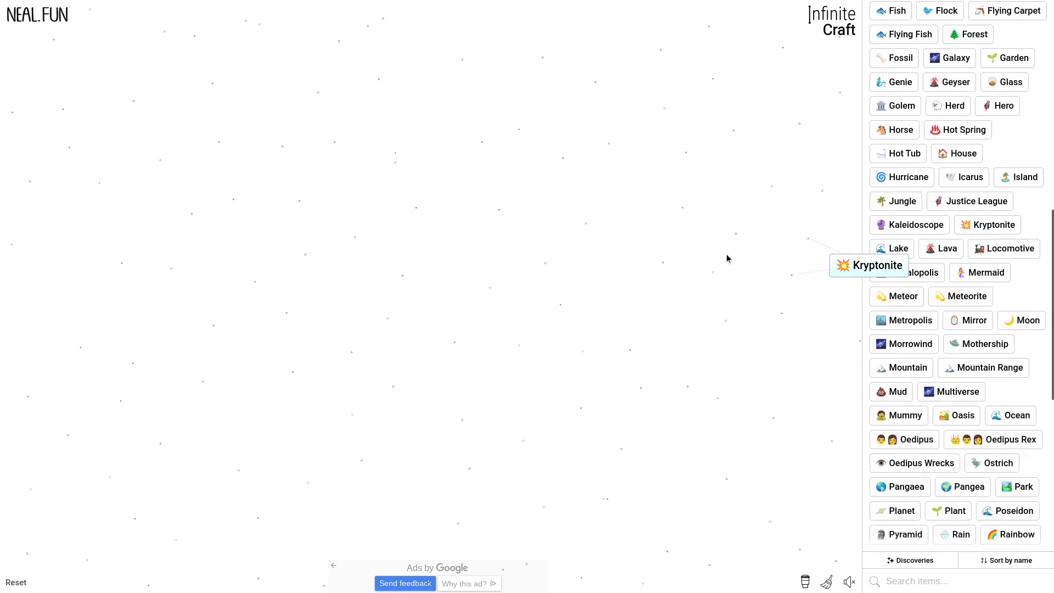
{"action": "mouse_move", "coordinate": [972, 201]}
{"action": "left_mouse_down"}
{"action": "mouse_move", "coordinate": [581, 153]}
{"action": "mouse_move", "coordinate": [444, 104]}
{"action": "left_mouse_up"}
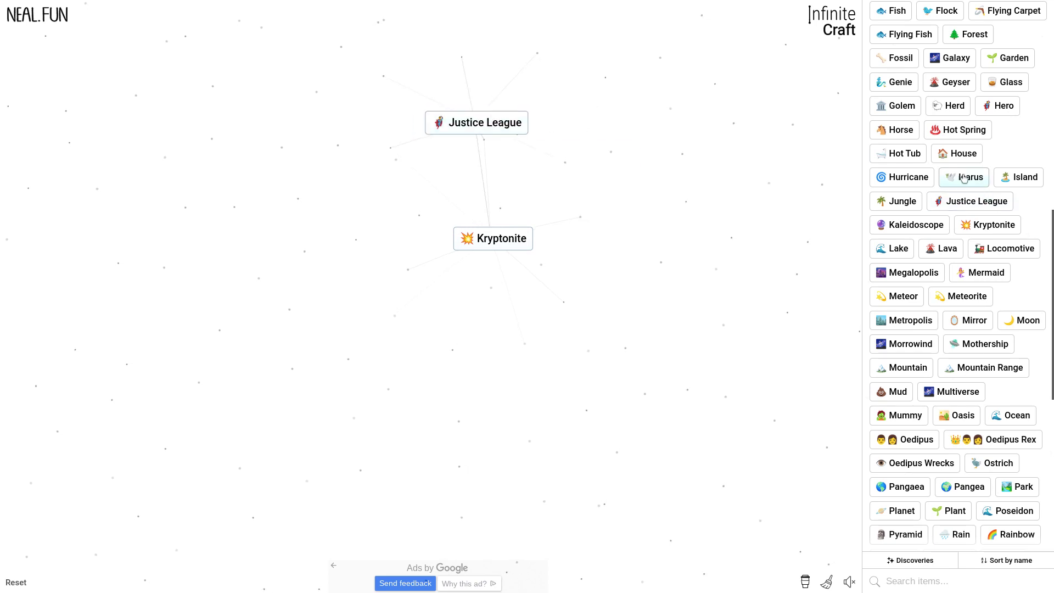
{"action": "left_click_drag", "start_coordinate": [899, 129], "coordinate": [743, 131]}
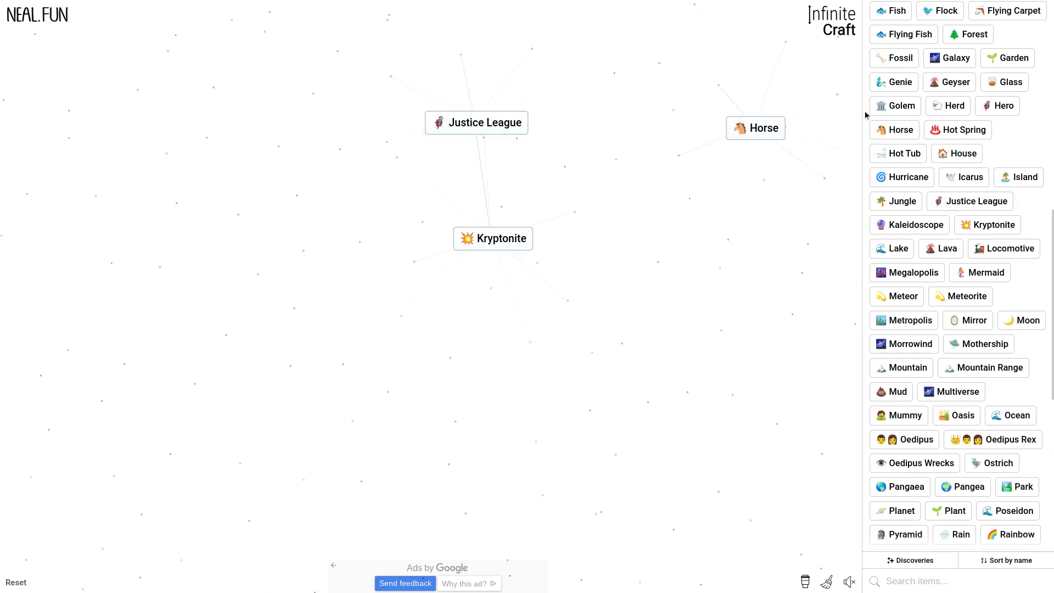
{"action": "left_click_drag", "start_coordinate": [898, 106], "coordinate": [548, 402]}
{"action": "left_click_drag", "start_coordinate": [899, 82], "coordinate": [931, 120]}
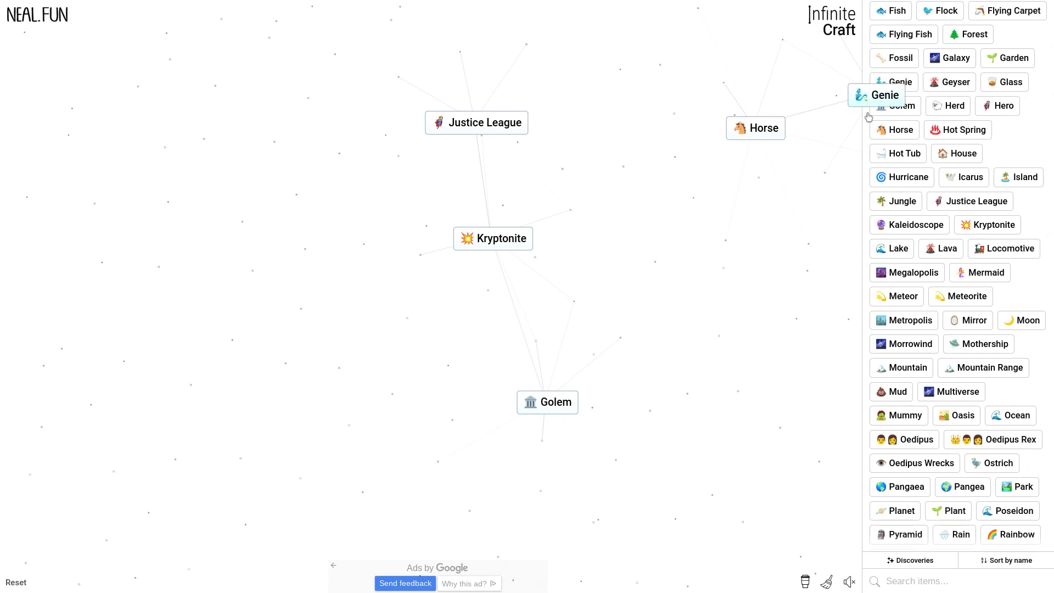
{"action": "scroll", "coordinate": [991, 281], "scroll_direction": "down", "scroll_amount": 3}
{"action": "scroll", "coordinate": [991, 281], "scroll_direction": "down", "scroll_amount": 5}
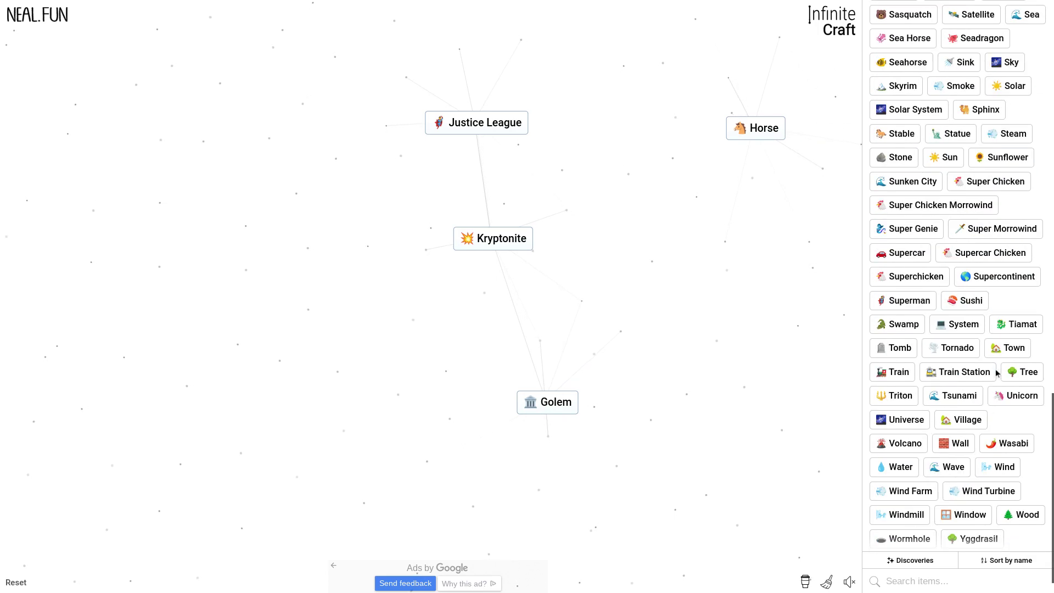
{"action": "left_click_drag", "start_coordinate": [903, 389], "coordinate": [729, 347]}
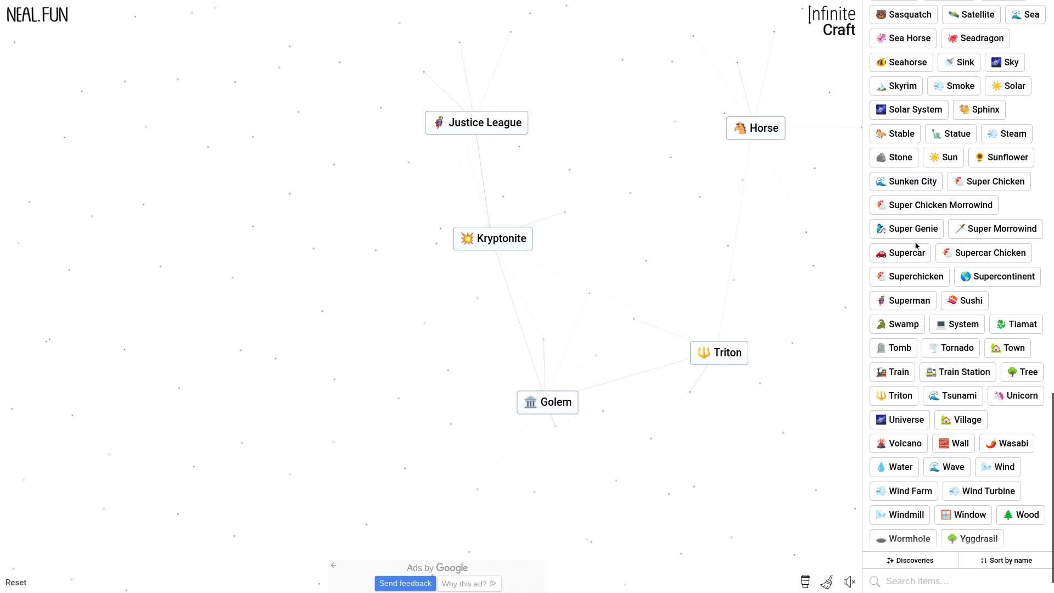
{"action": "left_click_drag", "start_coordinate": [915, 231], "coordinate": [625, 252]}
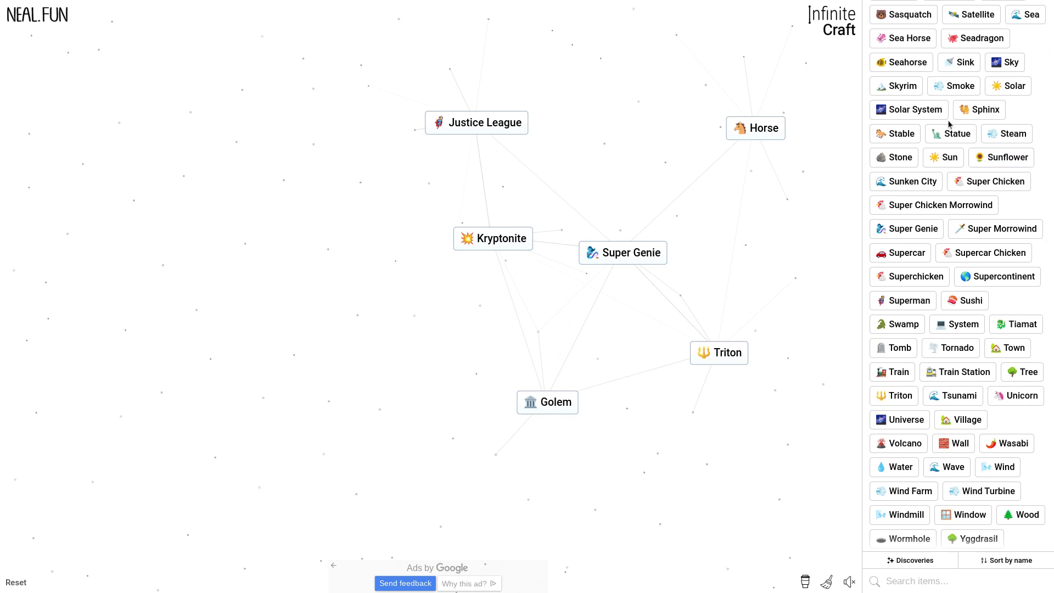
Drop Skyrim onto the Horse and Super Genie tiles to discover Skyrim Genie.
{"action": "left_click_drag", "start_coordinate": [902, 86], "coordinate": [767, 126]}
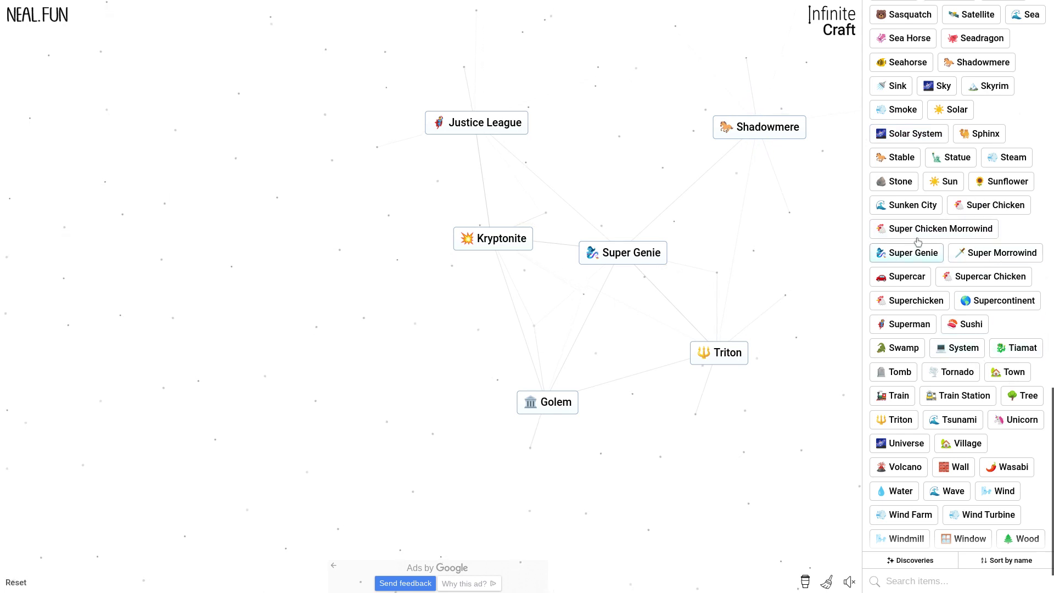
{"action": "mouse_move", "coordinate": [994, 85]}
{"action": "left_mouse_down"}
{"action": "mouse_move", "coordinate": [791, 265]}
{"action": "mouse_move", "coordinate": [742, 136]}
{"action": "left_mouse_up"}
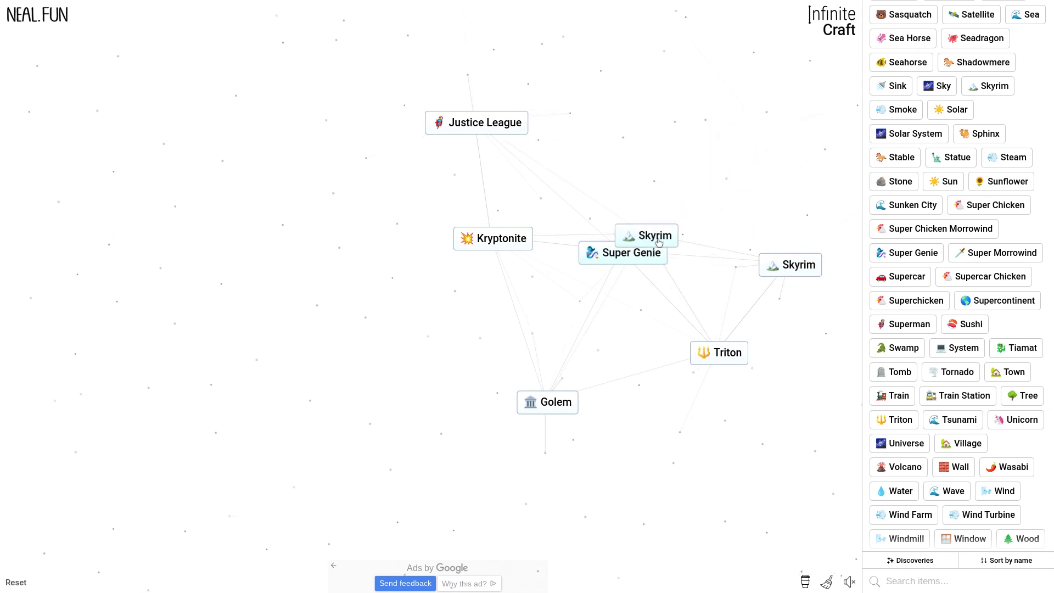
{"action": "left_click_drag", "start_coordinate": [764, 130], "coordinate": [655, 249]}
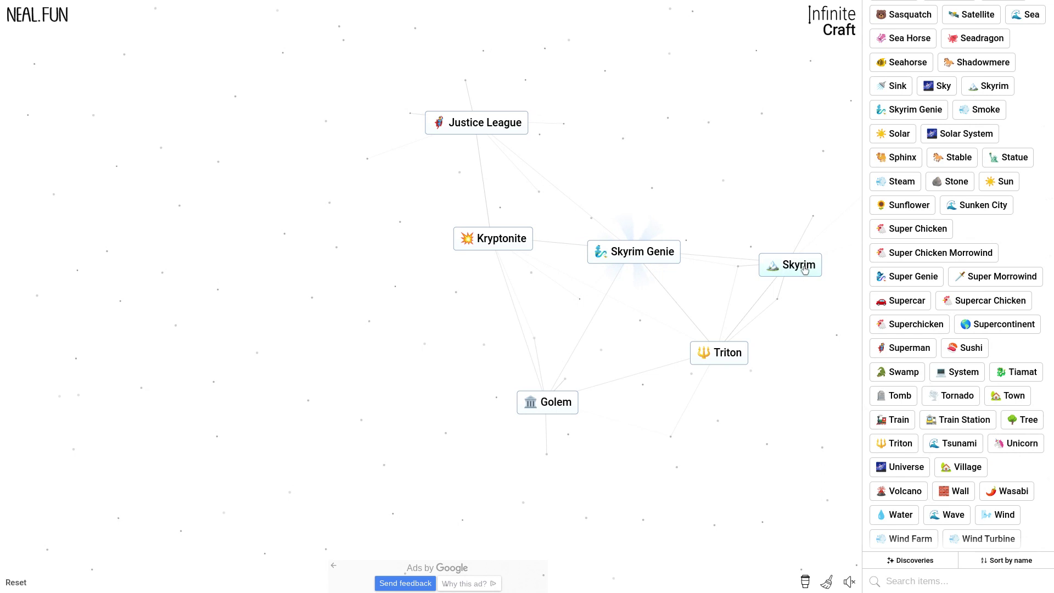
{"action": "left_click_drag", "start_coordinate": [805, 269], "coordinate": [683, 251]}
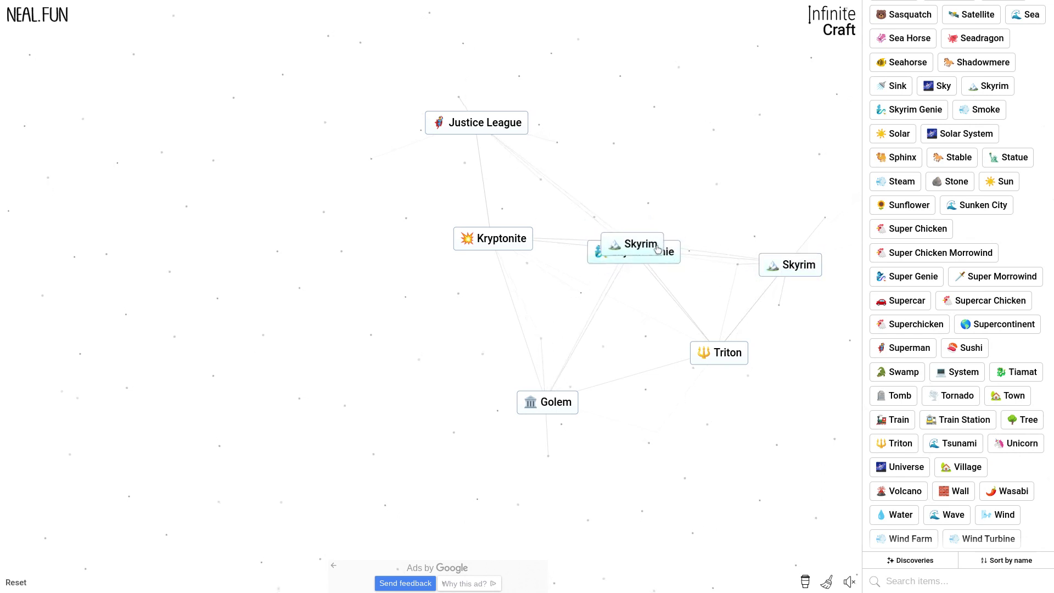
Drop Skyrim onto Justice League to make Dragonborn, then onto Dovahkiin and Kryptonite.
{"action": "left_click_drag", "start_coordinate": [637, 248], "coordinate": [498, 126]}
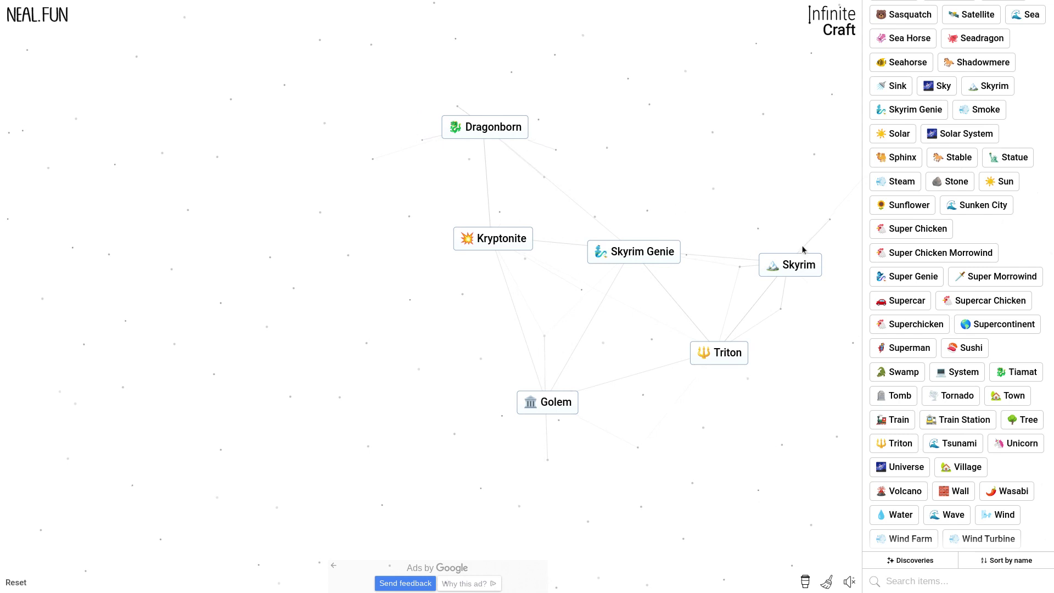
{"action": "left_click_drag", "start_coordinate": [797, 260], "coordinate": [527, 130]}
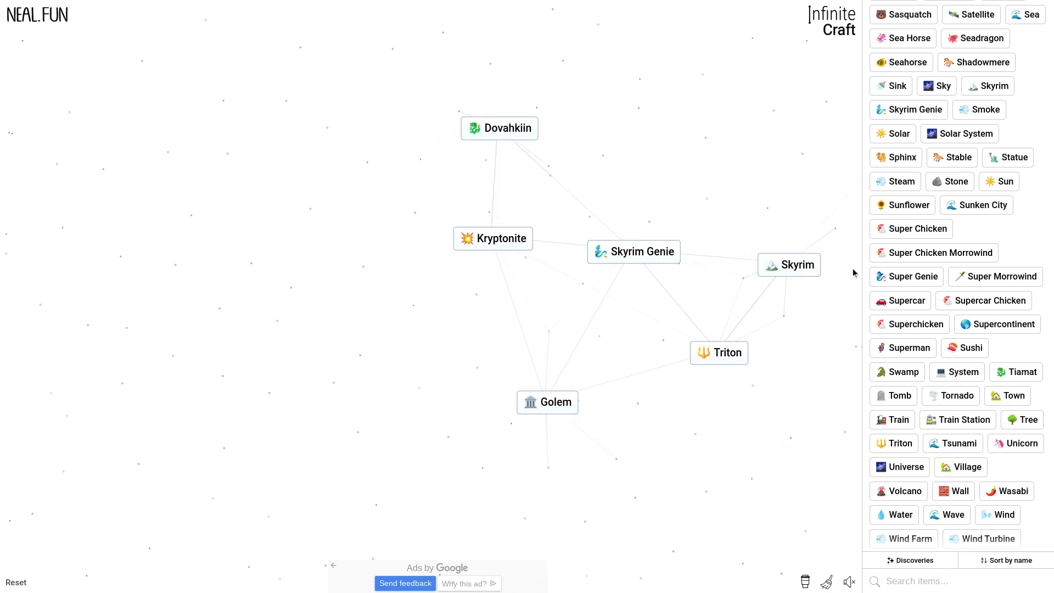
{"action": "left_click_drag", "start_coordinate": [800, 269], "coordinate": [547, 144]}
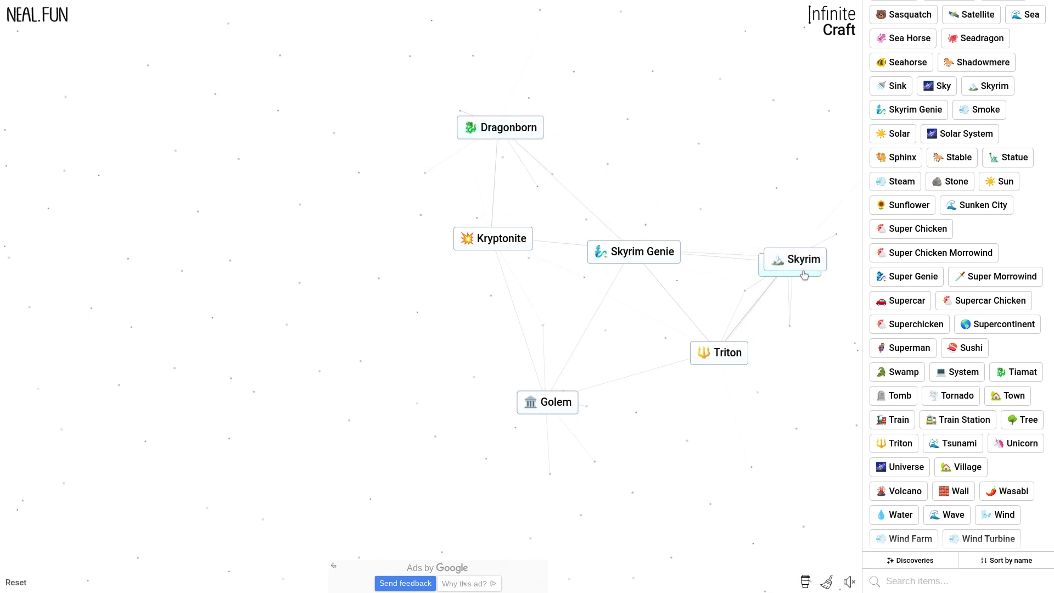
{"action": "left_click_drag", "start_coordinate": [804, 275], "coordinate": [519, 254]}
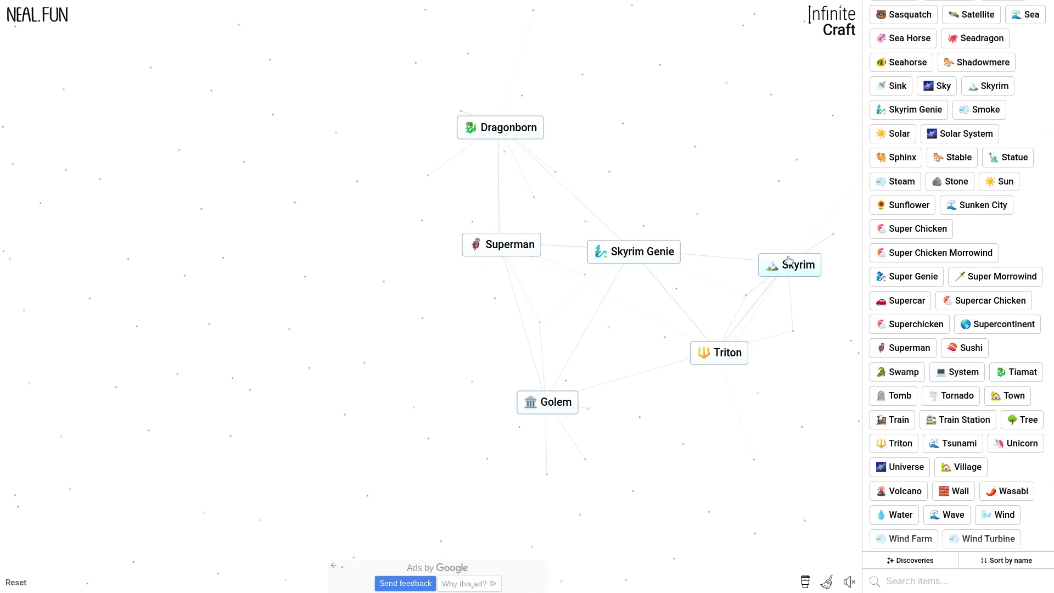
Drop Skyrim on Superman and Golem, creating Super Skyrim and Dovahkiin.
{"action": "left_click_drag", "start_coordinate": [791, 265], "coordinate": [492, 257]}
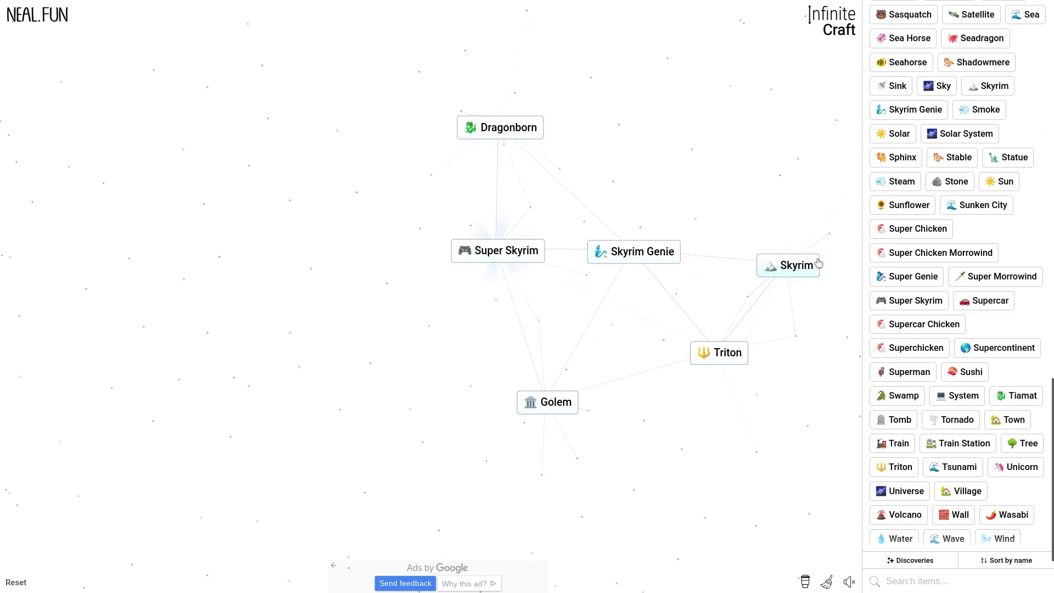
{"action": "left_click_drag", "start_coordinate": [805, 269], "coordinate": [520, 257]}
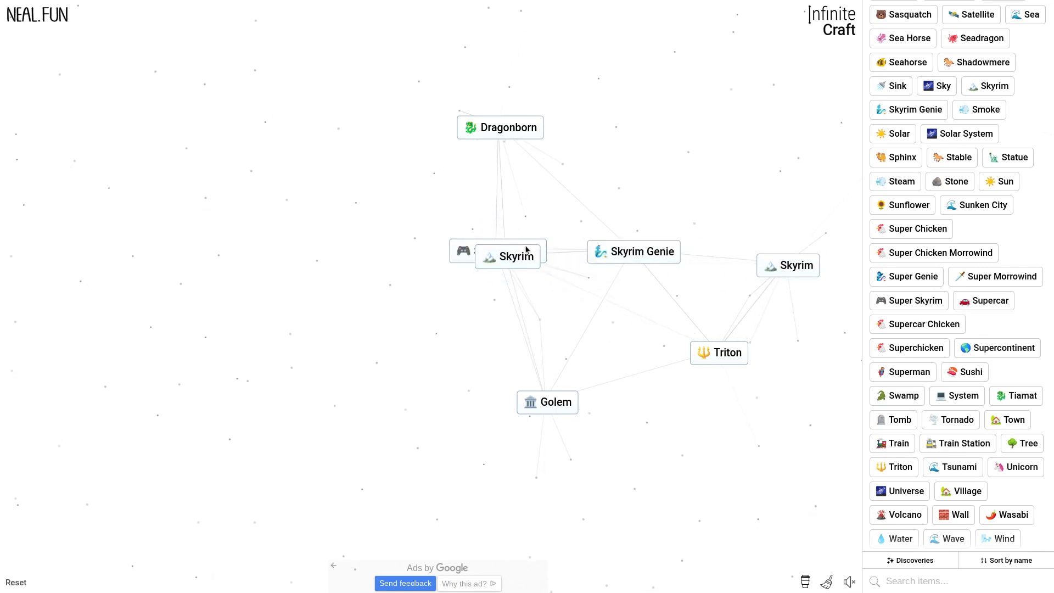
{"action": "left_click_drag", "start_coordinate": [775, 268], "coordinate": [546, 403]}
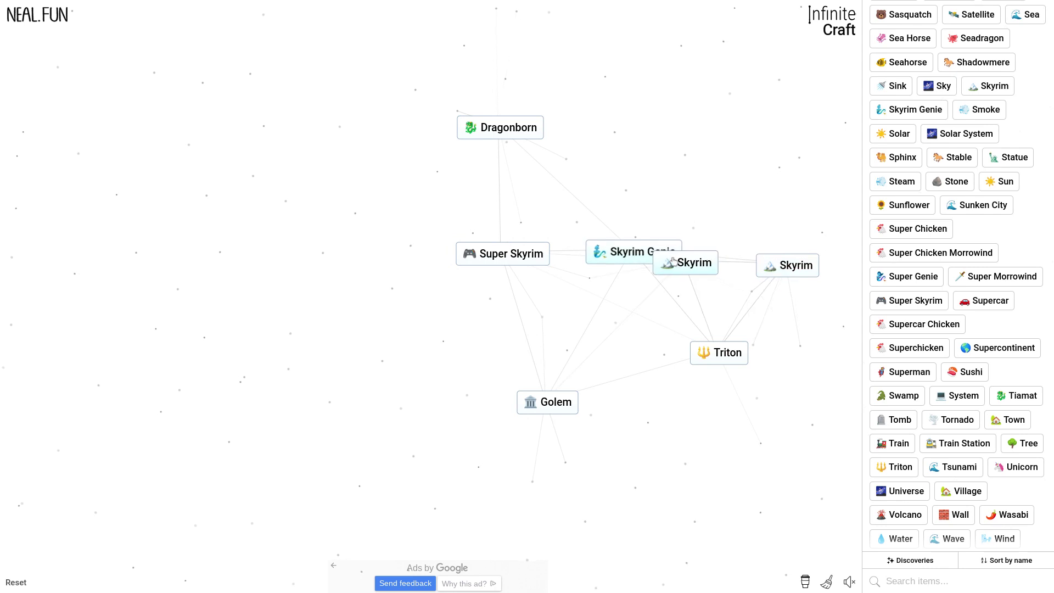
Drop Skyrim on Triton to get Poseidon, then Tsunami, and onto Dovahkiin.
{"action": "left_click_drag", "start_coordinate": [793, 274], "coordinate": [751, 361]}
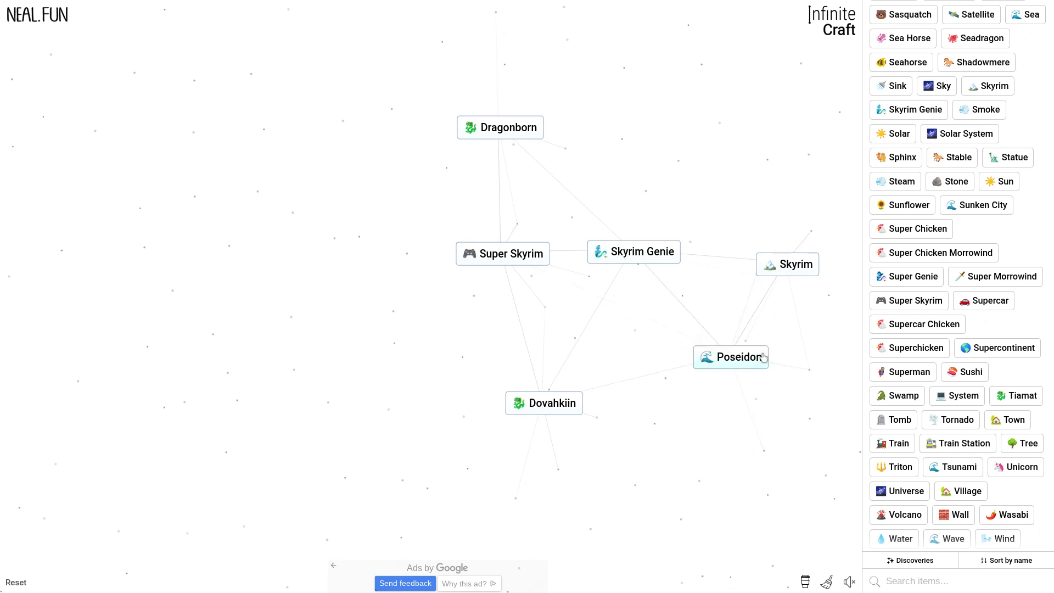
{"action": "left_click_drag", "start_coordinate": [812, 258], "coordinate": [745, 367]}
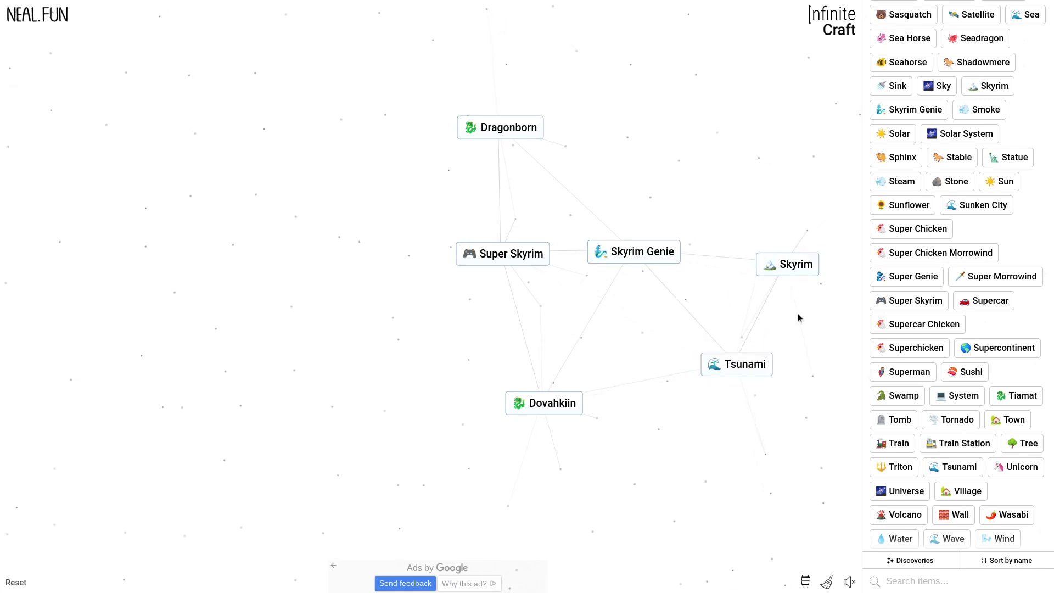
{"action": "left_click_drag", "start_coordinate": [795, 280], "coordinate": [772, 385]}
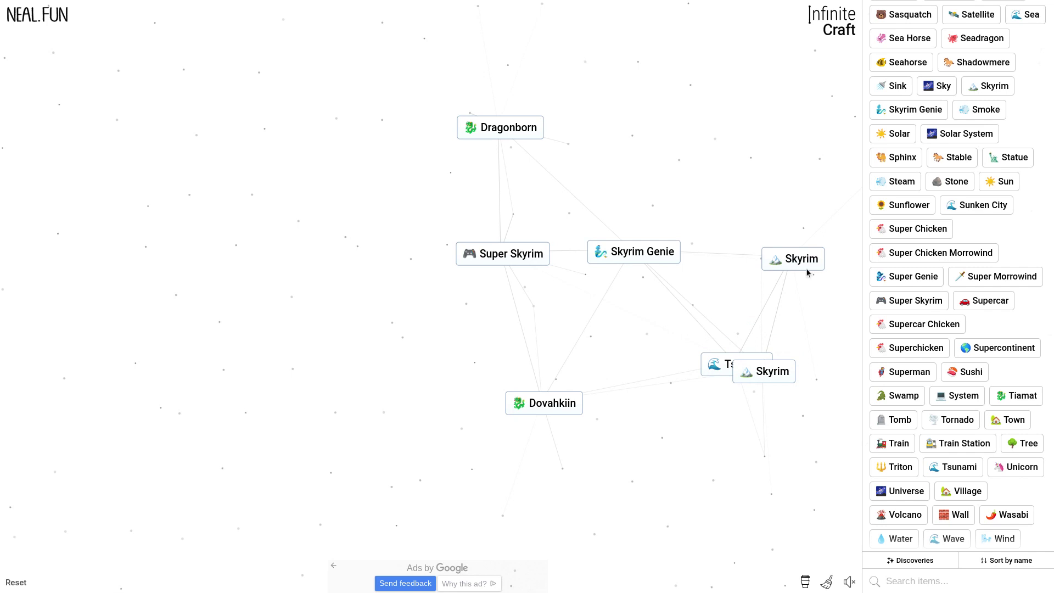
{"action": "left_click_drag", "start_coordinate": [766, 371], "coordinate": [561, 405]}
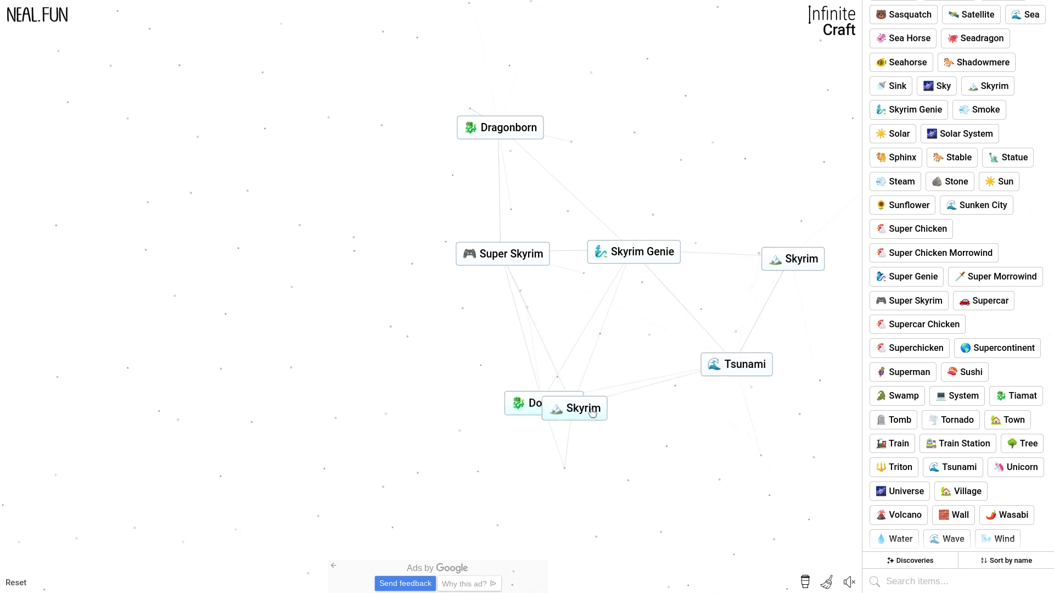